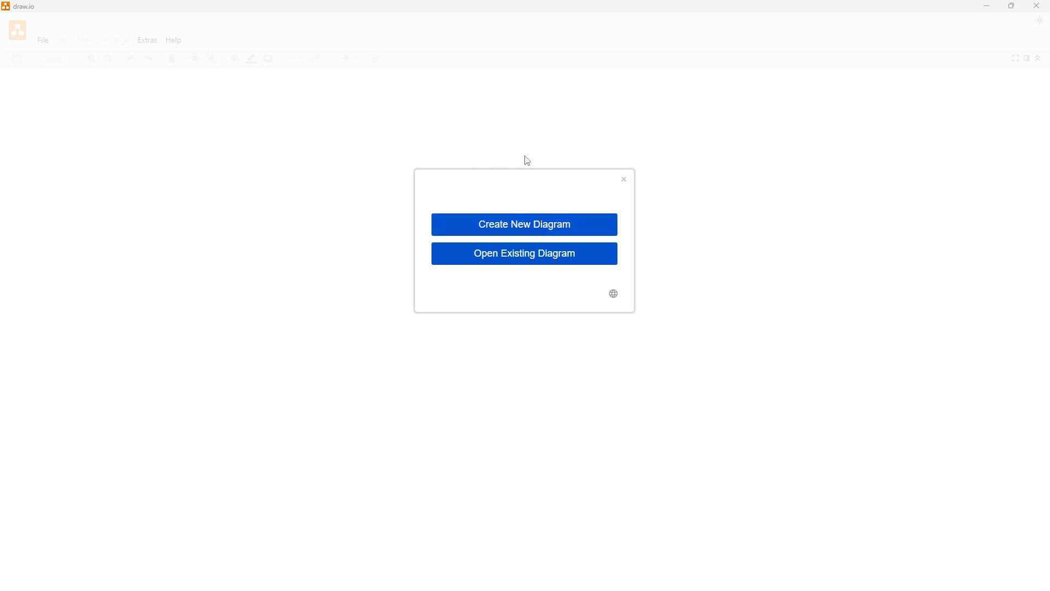
# Create a new diagram from the Flowchart template and delete all of its sample shapes and connectors.
pyautogui.click(517, 225)
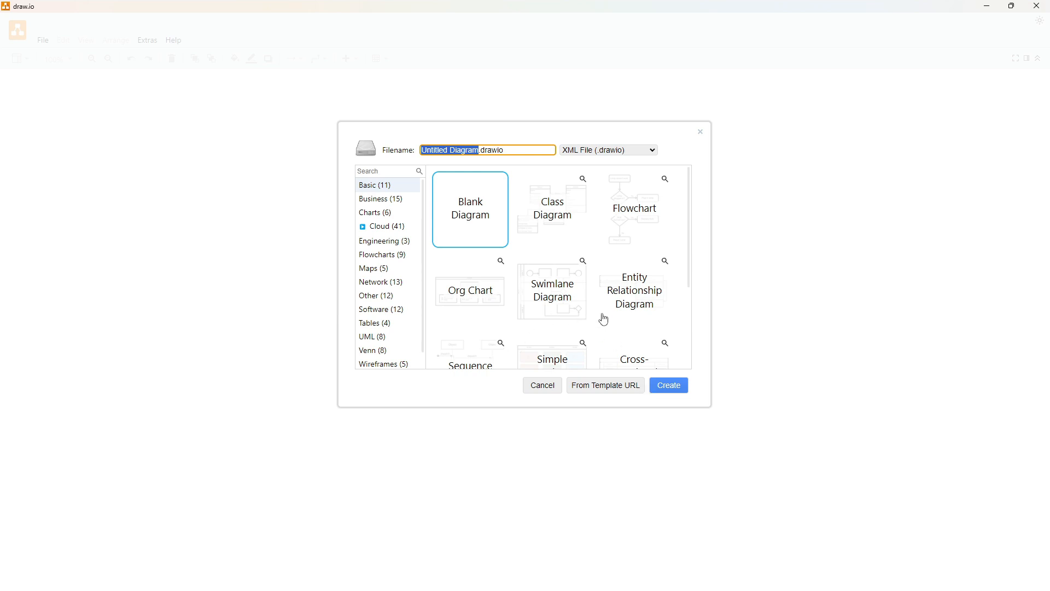
pyautogui.click(635, 224)
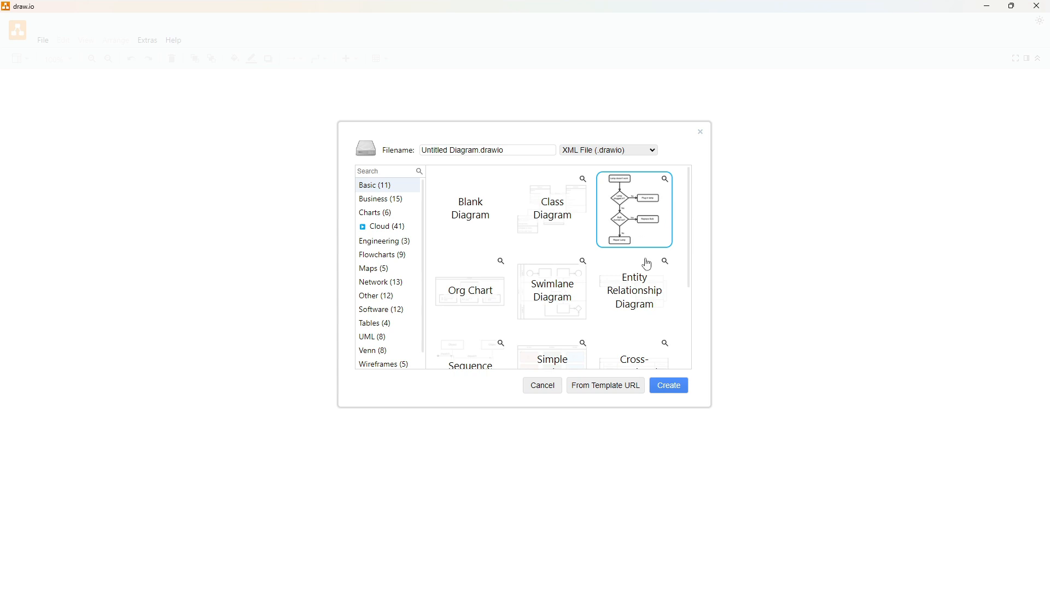
pyautogui.click(670, 386)
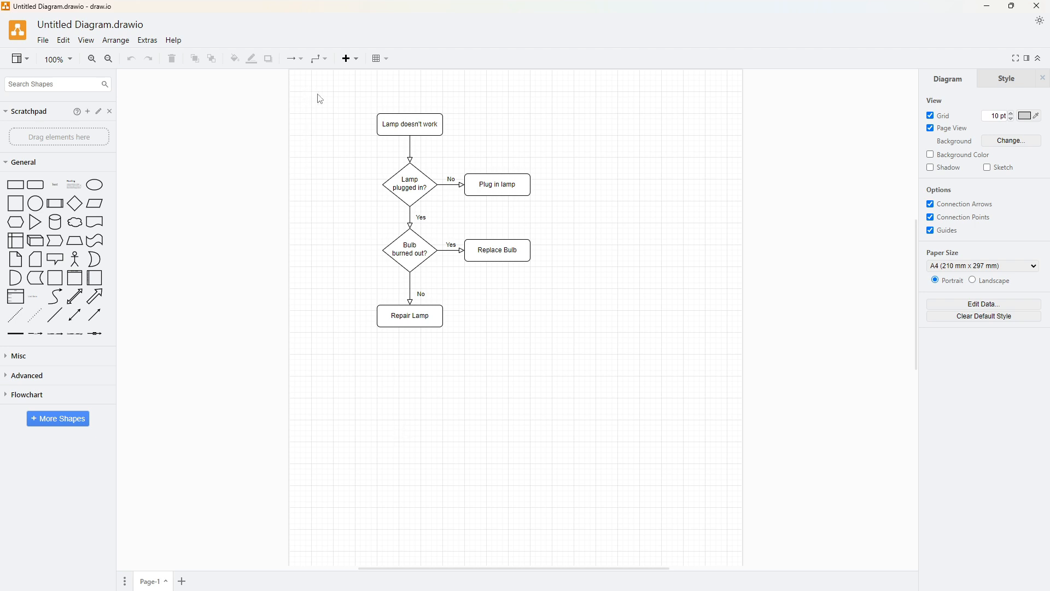
pyautogui.moveTo(319, 94); pyautogui.dragTo(612, 385)
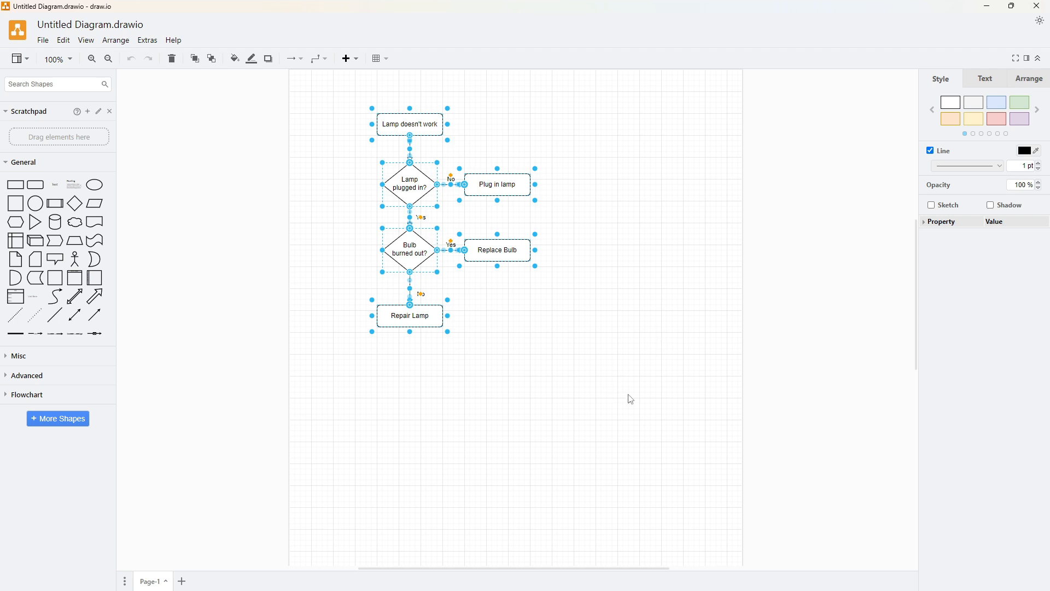
pyautogui.press('Delete')
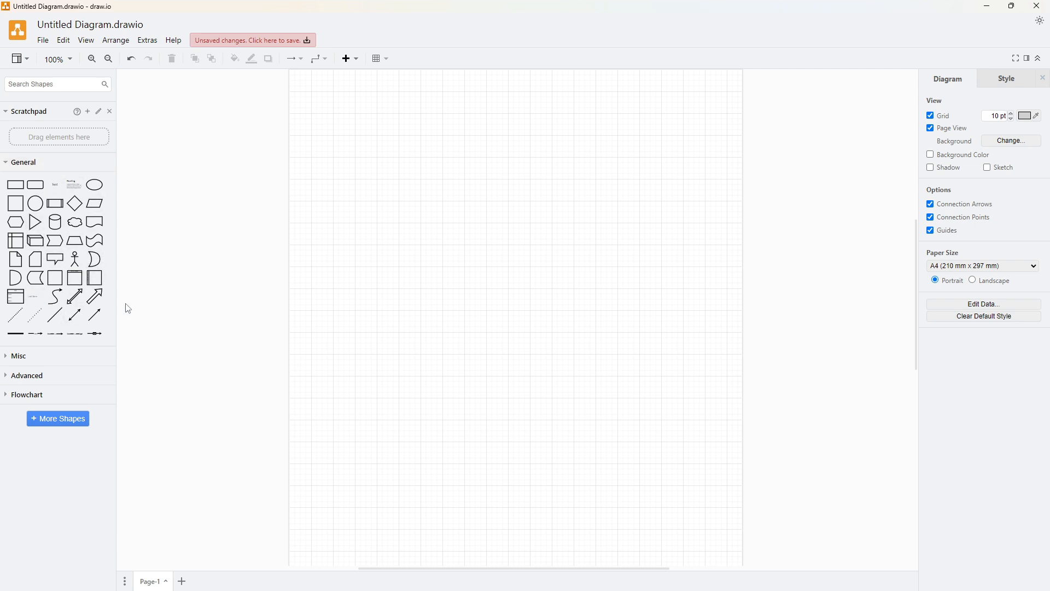
# Collapse the General shape library and expand the Flowchart one.
pyautogui.click(37, 167)
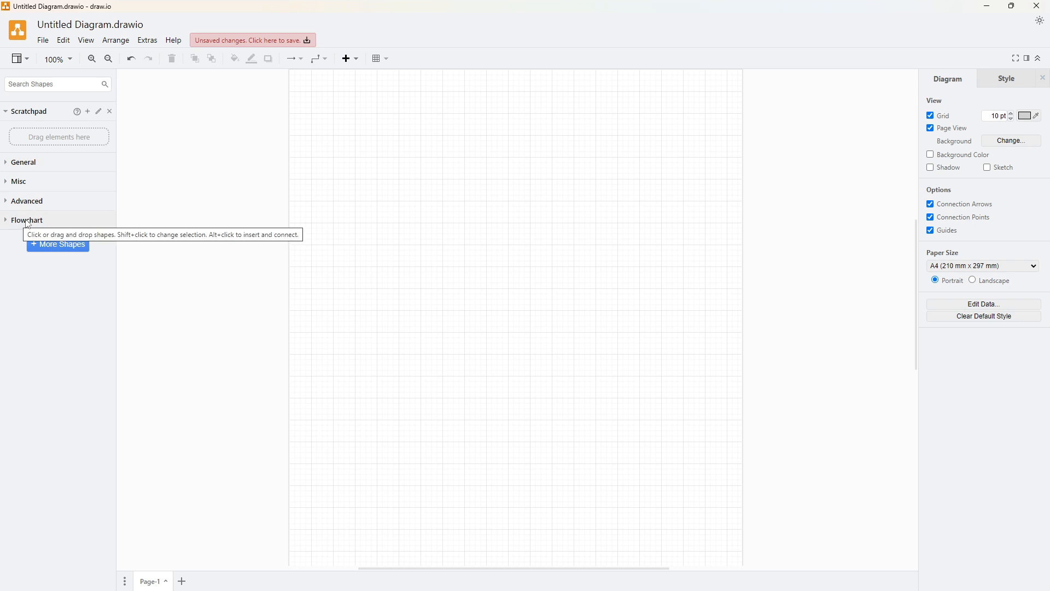
pyautogui.click(27, 221)
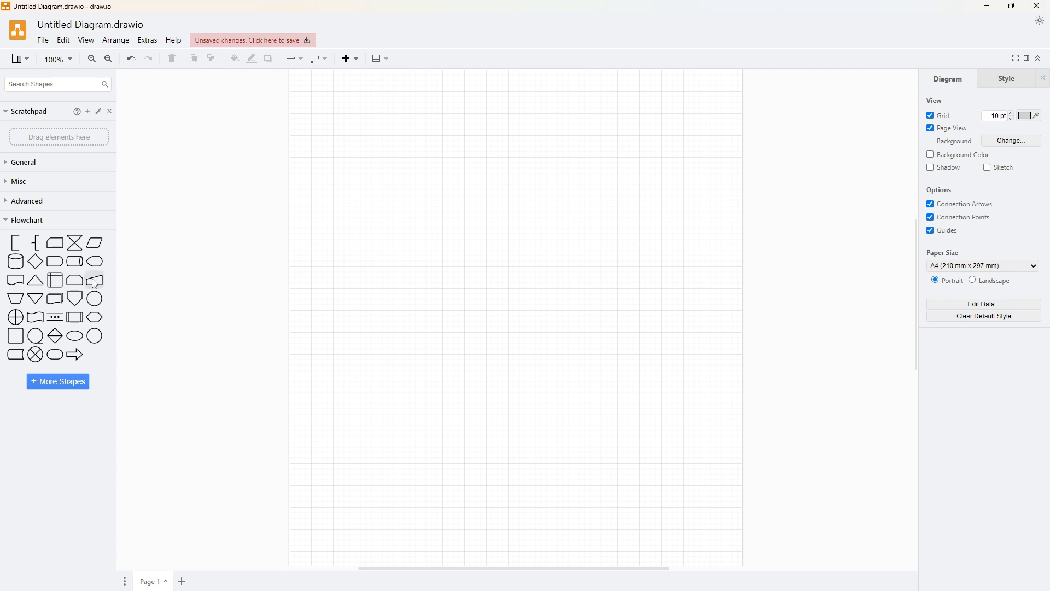
# Examine the additional shape libraries on offer, from Standard to Other, and leave the enabled libraries as they are.
pyautogui.click(54, 380)
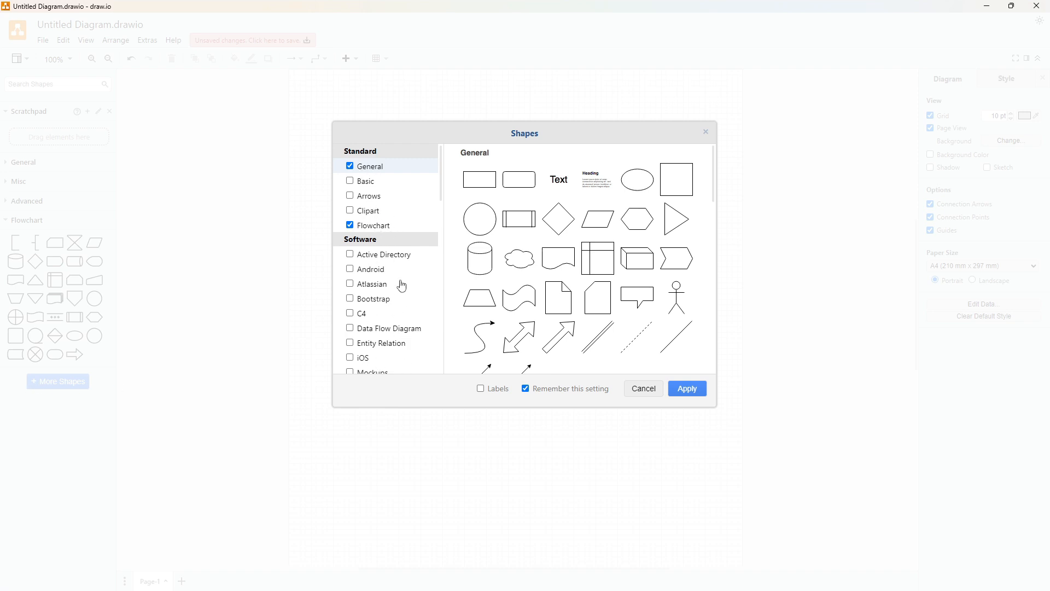
pyautogui.scroll(-1, 400, 274)
pyautogui.scroll(-1, 400, 273)
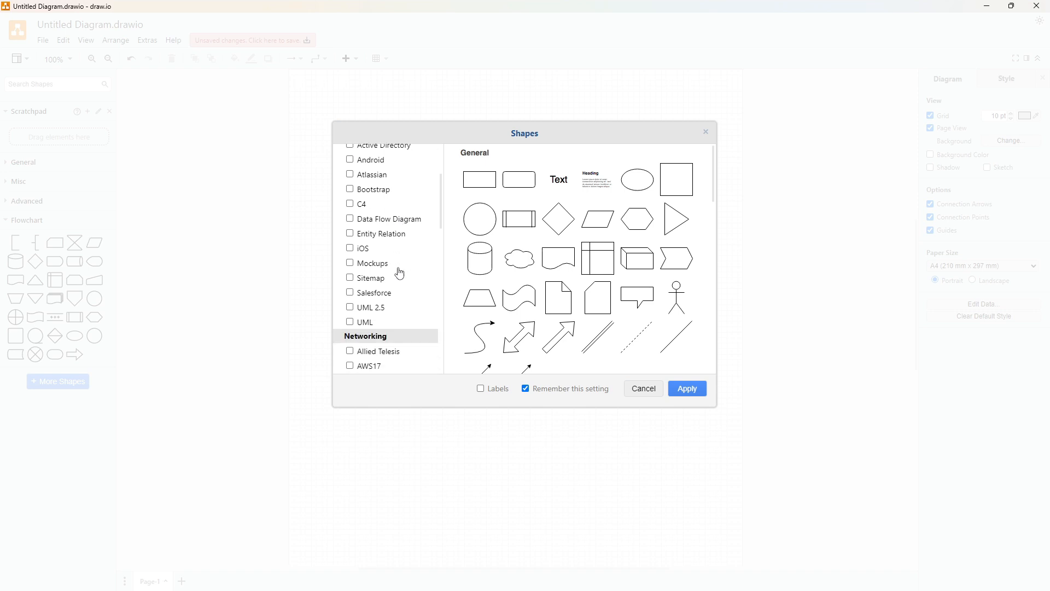
pyautogui.scroll(-1, 380, 208)
pyautogui.scroll(-6, 381, 208)
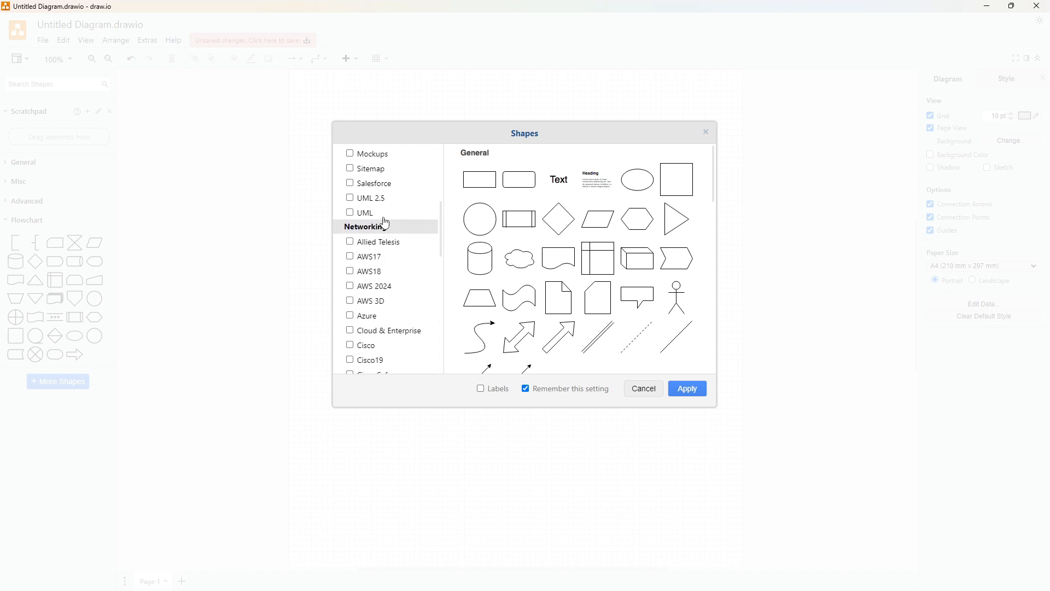
pyautogui.scroll(-2, 387, 230)
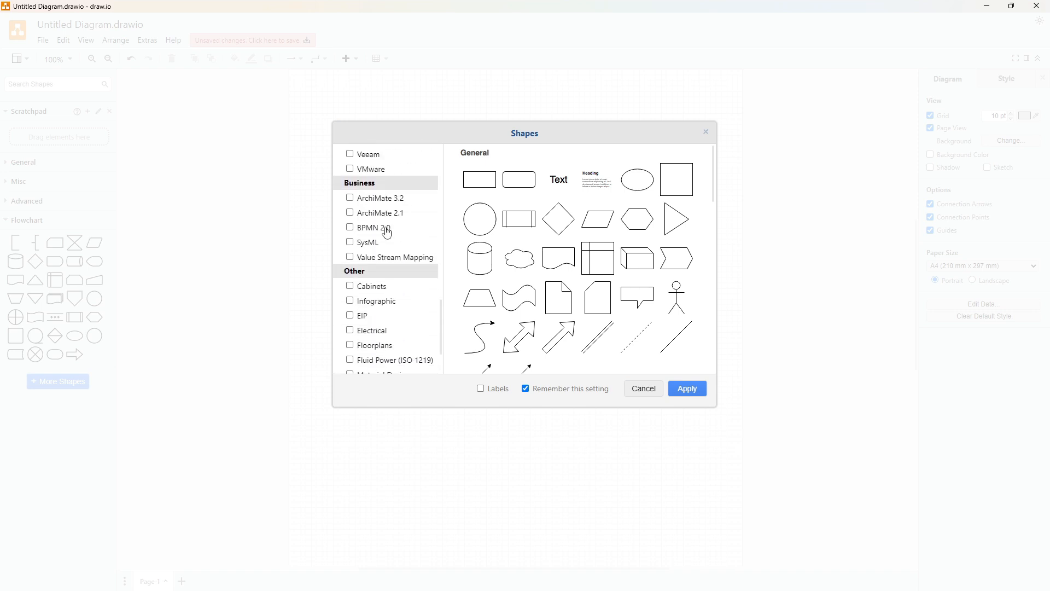
pyautogui.scroll(-2, 389, 239)
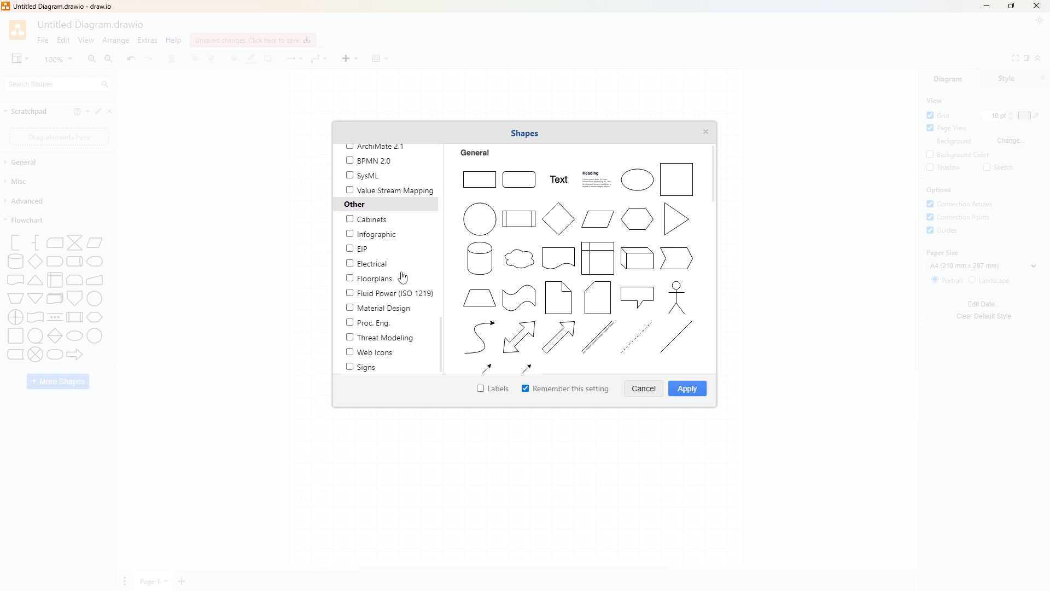
pyautogui.moveTo(441, 350); pyautogui.dragTo(429, 173)
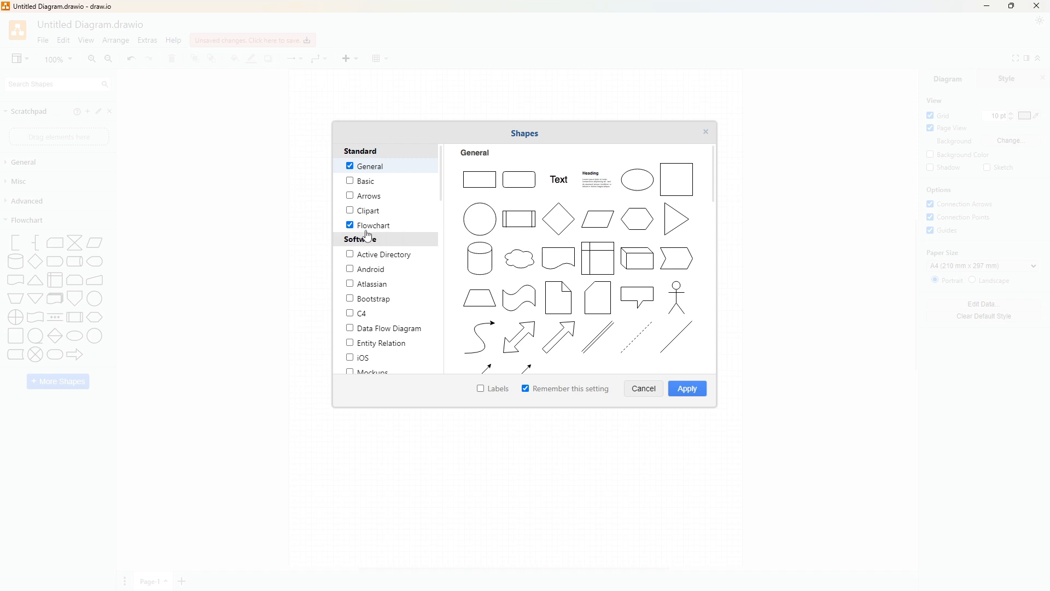
pyautogui.click(642, 391)
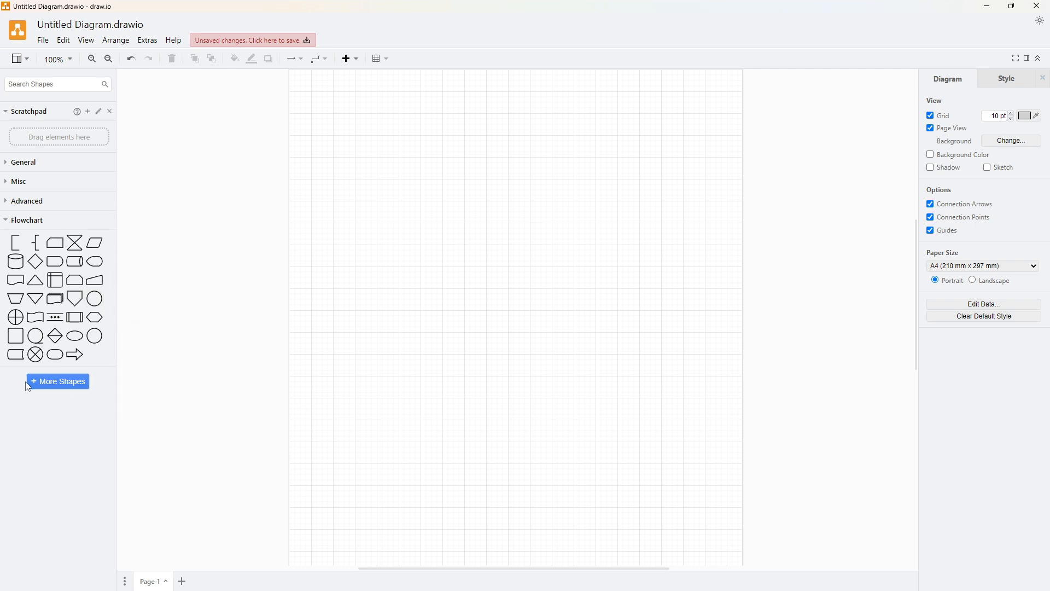
pyautogui.click(54, 388)
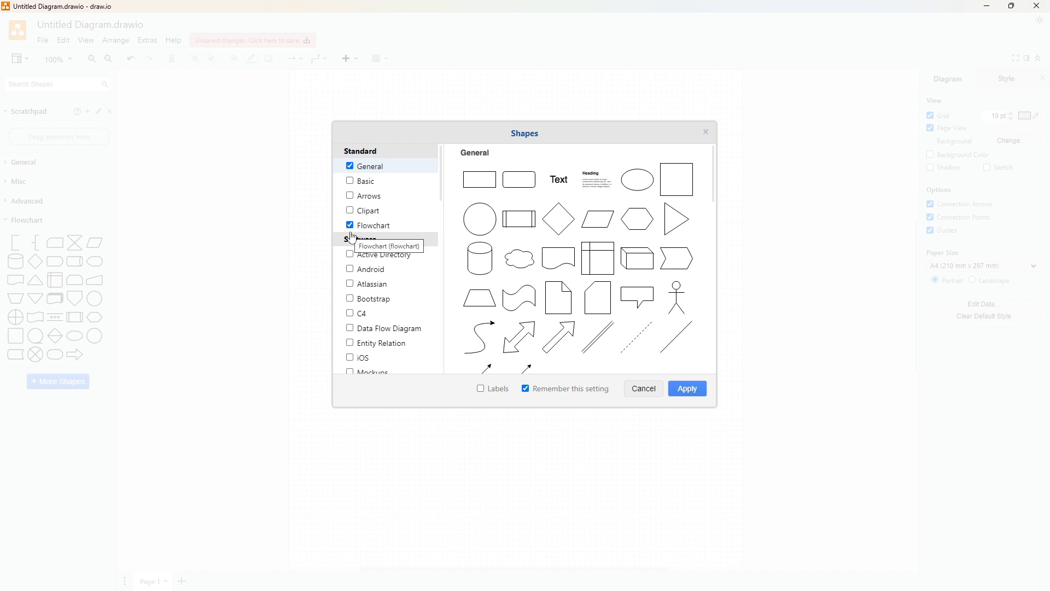
pyautogui.click(706, 133)
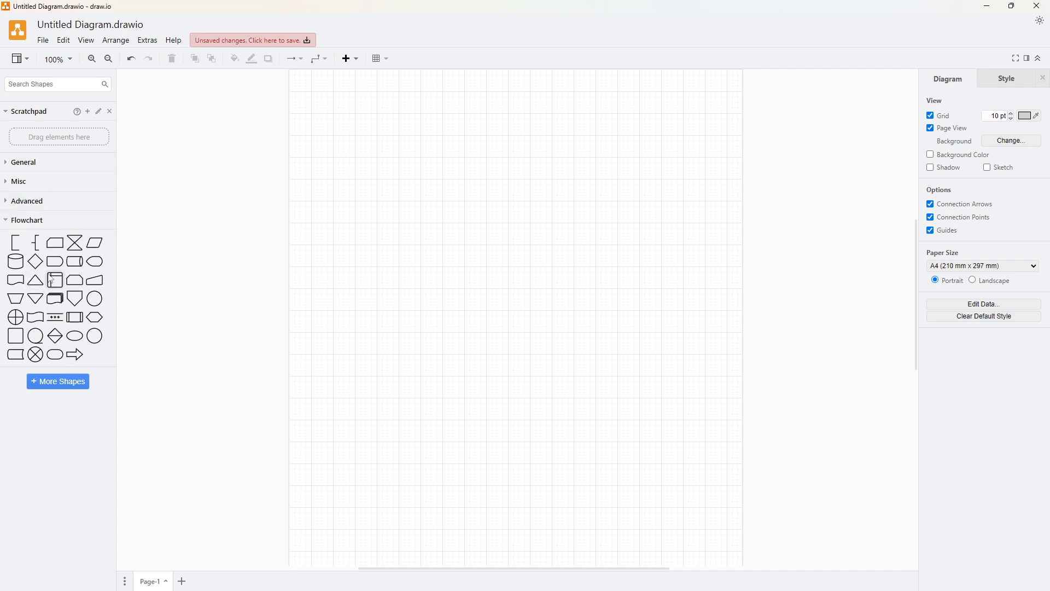
pyautogui.moveTo(51, 280)
pyautogui.moveTo(36, 341)
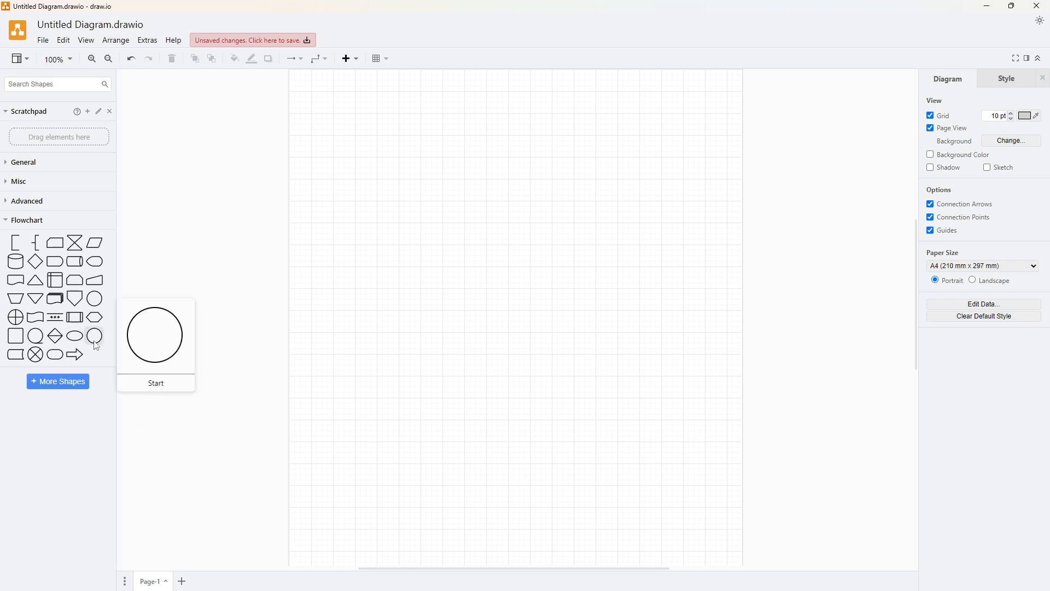
pyautogui.moveTo(97, 346); pyautogui.dragTo(474, 105)
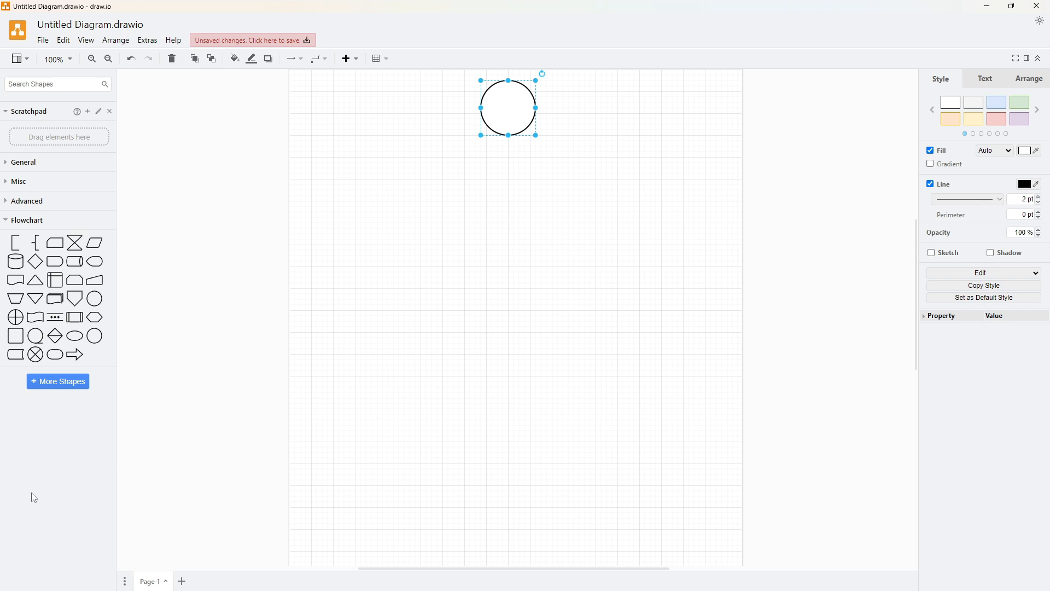
pyautogui.moveTo(55, 359)
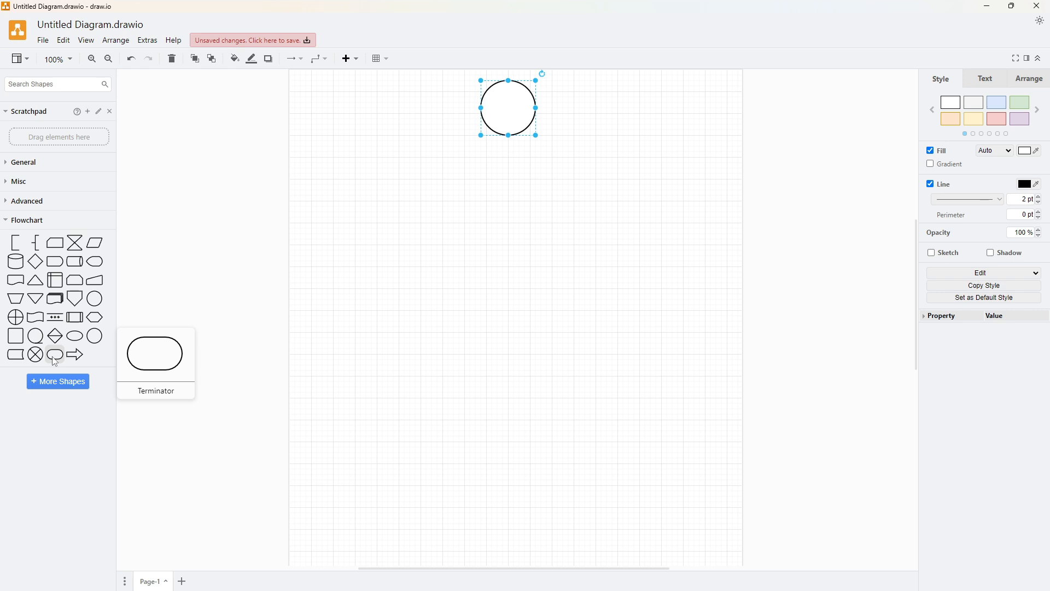
pyautogui.moveTo(56, 362); pyautogui.dragTo(478, 510)
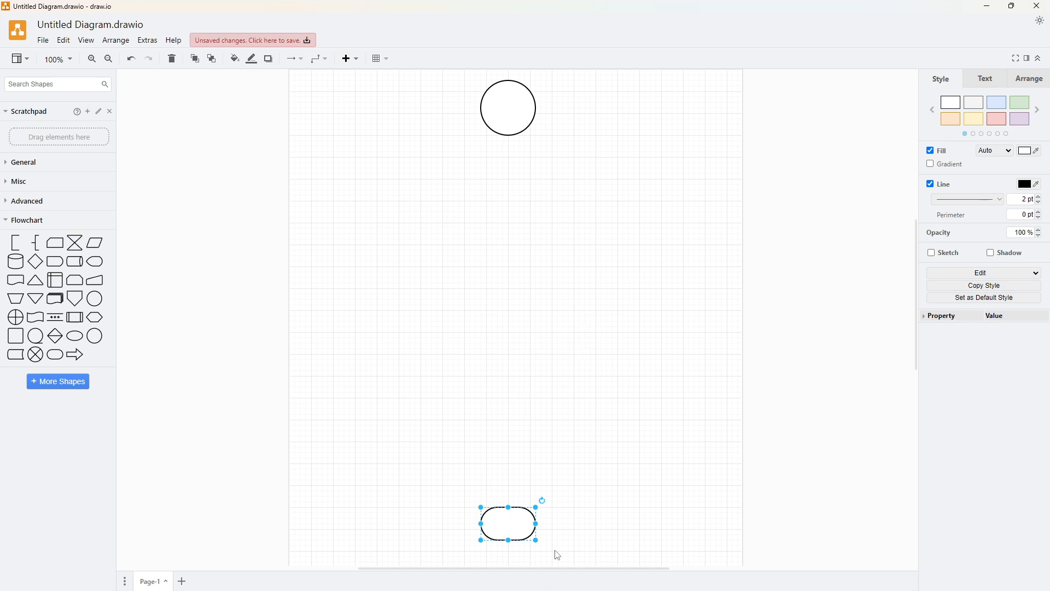
pyautogui.press('Delete')
pyautogui.click(491, 99)
pyautogui.press('Delete')
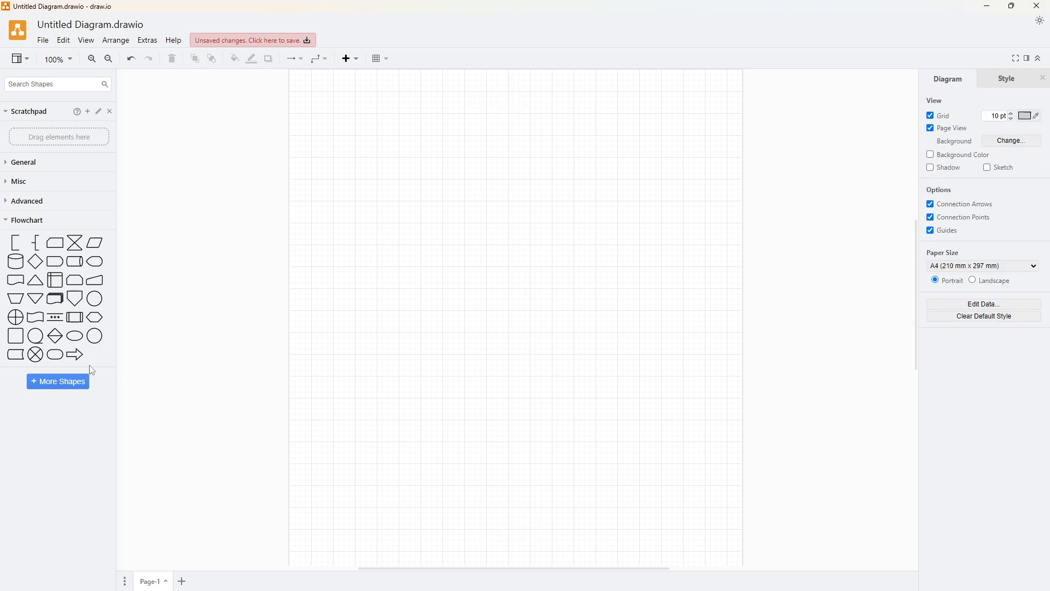
# Place a flowchart Start circle near the top of the page and a Terminator shape well below it.
pyautogui.moveTo(99, 343)
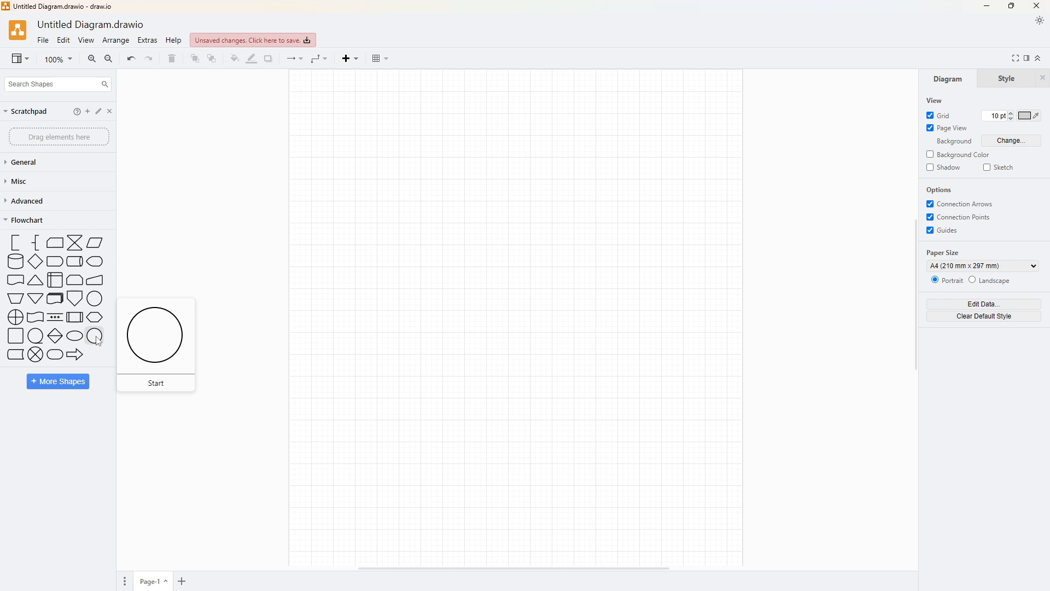
pyautogui.moveTo(95, 336); pyautogui.dragTo(511, 94)
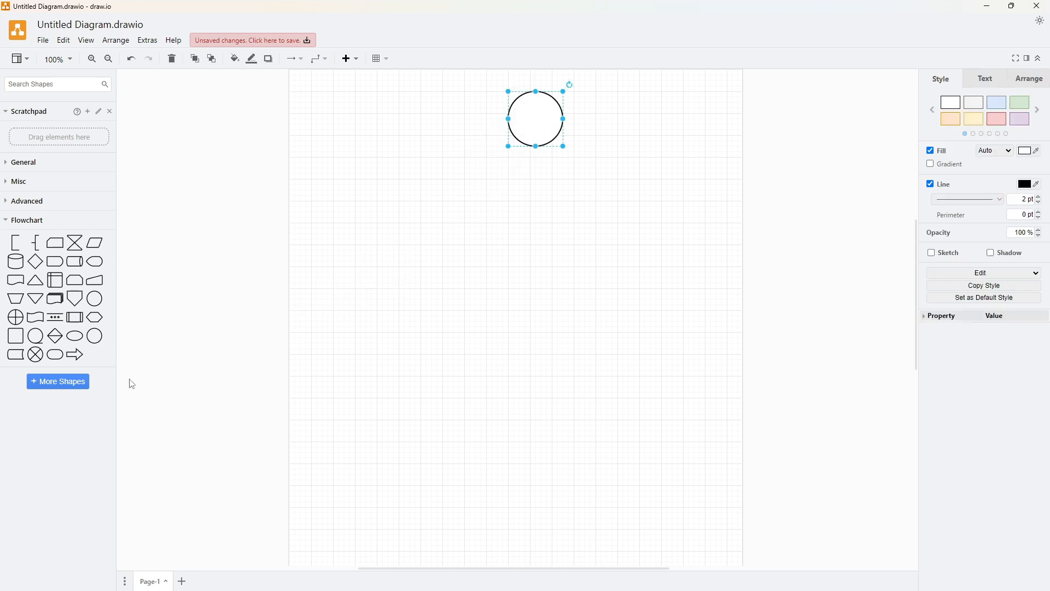
pyautogui.moveTo(60, 364); pyautogui.dragTo(494, 249)
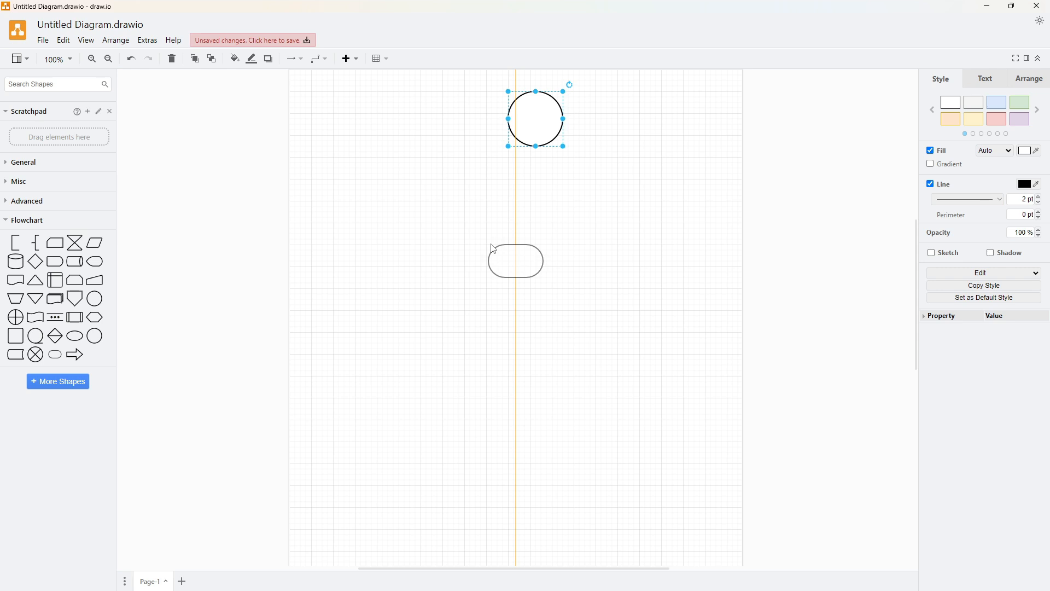
pyautogui.moveTo(491, 244); pyautogui.dragTo(516, 251)
pyautogui.moveTo(518, 255); pyautogui.dragTo(525, 380)
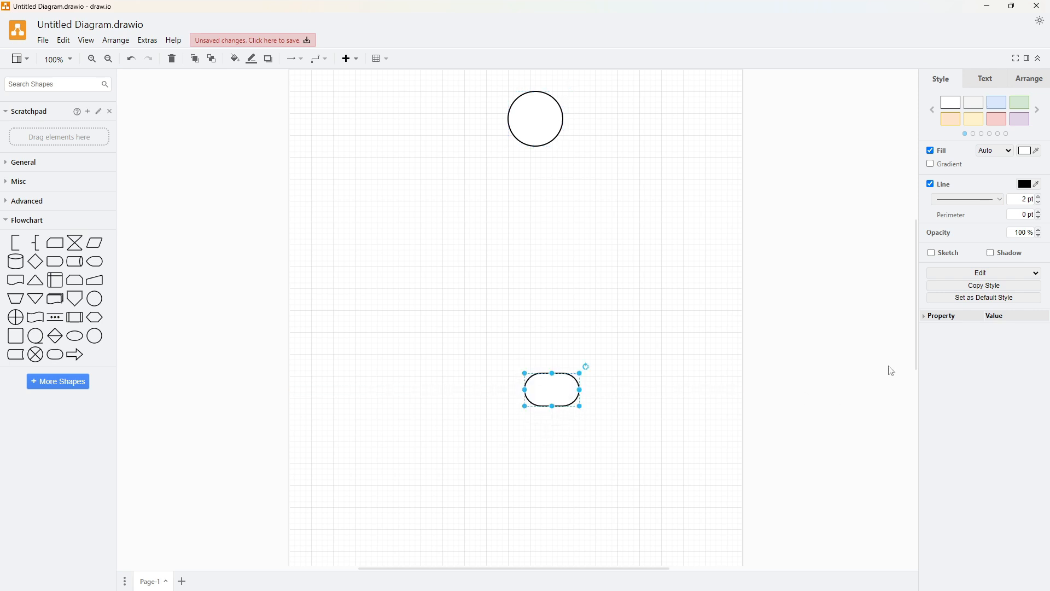
# Try the Start circle aligned directly above the terminator, and move it back up near the page's top centre.
pyautogui.moveTo(919, 368); pyautogui.dragTo(900, 395)
pyautogui.scroll(-2, 683, 329)
pyautogui.scroll(2, 677, 327)
pyautogui.scroll(2, 677, 329)
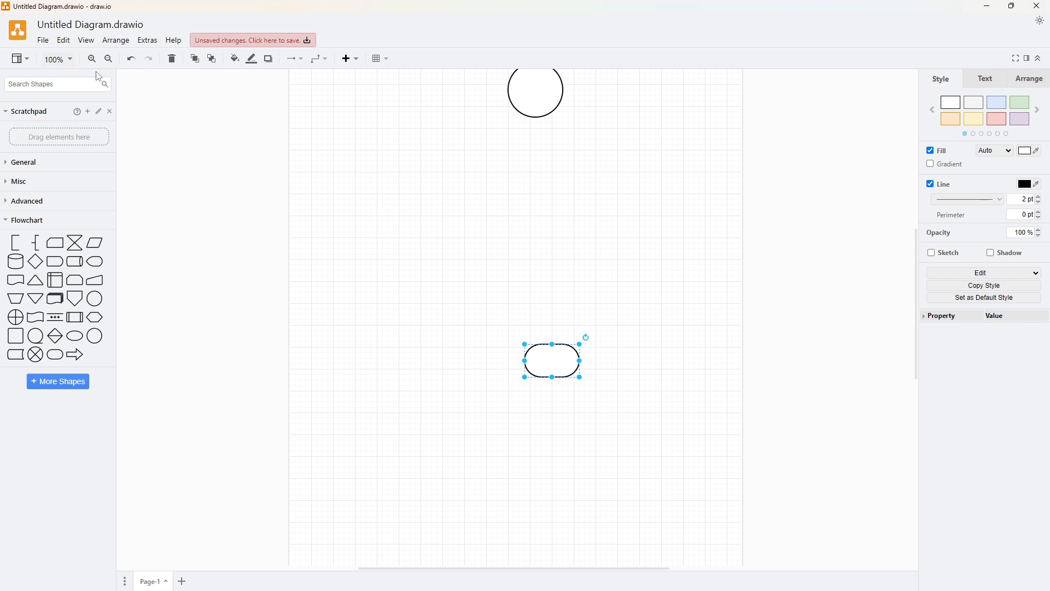
pyautogui.scroll(2, 628, 342)
pyautogui.moveTo(518, 158); pyautogui.dragTo(537, 294)
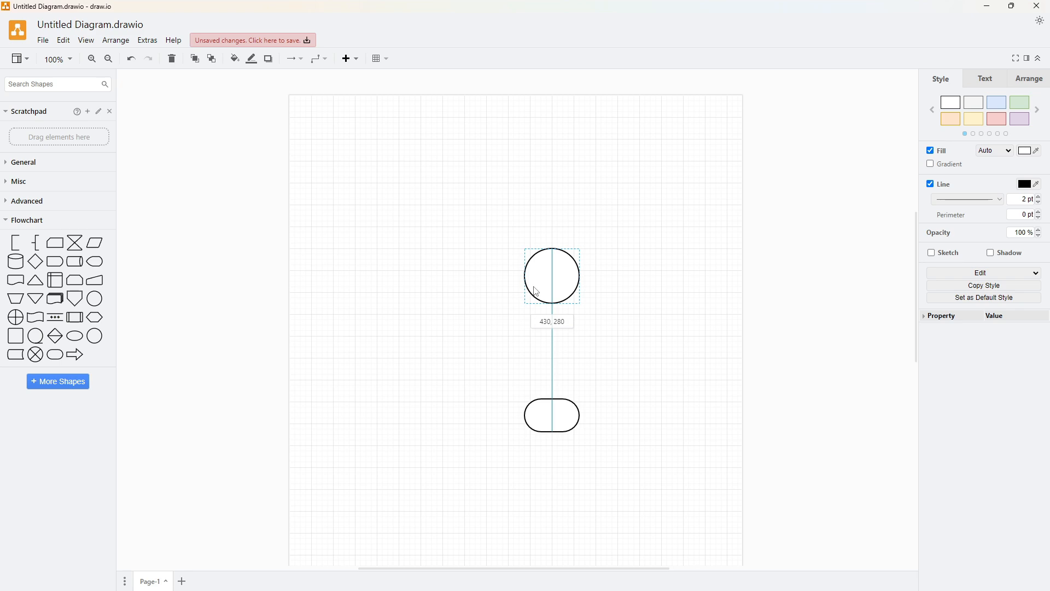
pyautogui.moveTo(537, 293)
pyautogui.mouseDown()
pyautogui.moveTo(574, 293)
pyautogui.moveTo(535, 292)
pyautogui.mouseUp()
pyautogui.moveTo(534, 292); pyautogui.dragTo(535, 292)
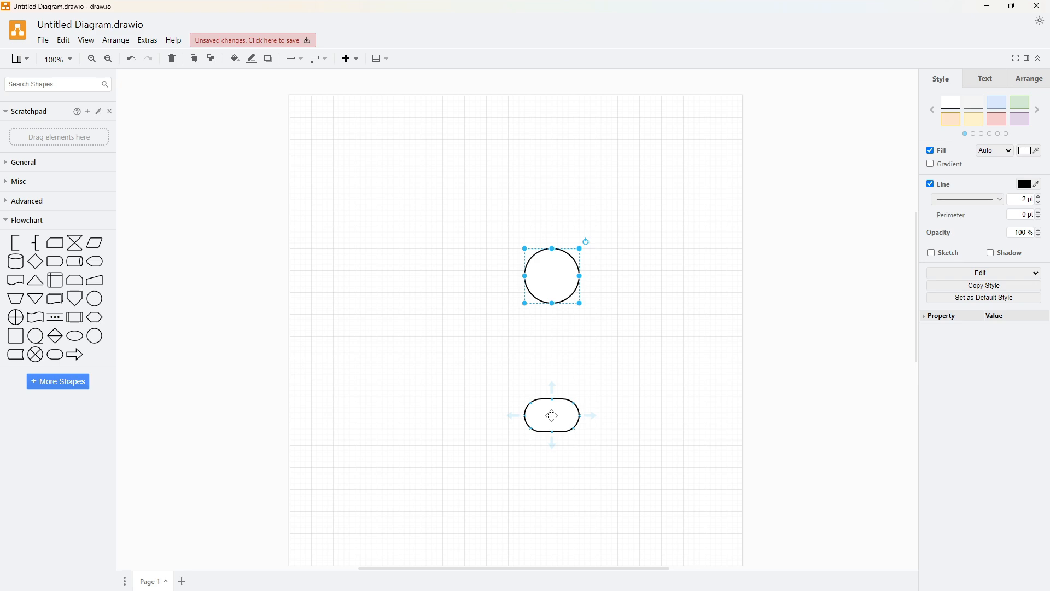
pyautogui.moveTo(548, 282); pyautogui.dragTo(493, 156)
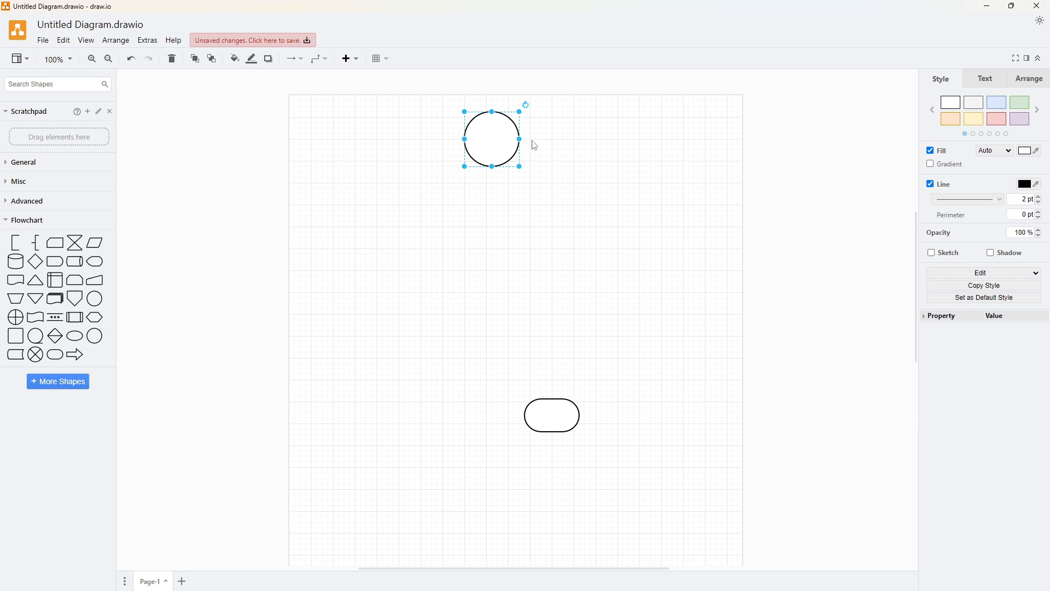
# Label the Start circle with the two-line text "Start" and "New Line".
pyautogui.doubleClick(490, 137)
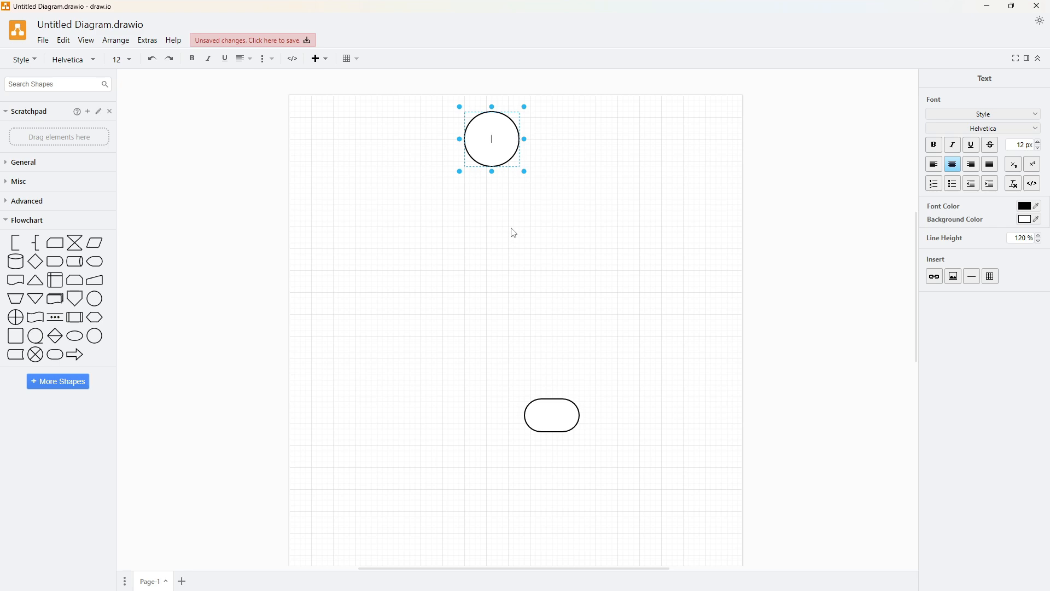
pyautogui.write('Start')
pyautogui.press('Return')
pyautogui.write('New Line')
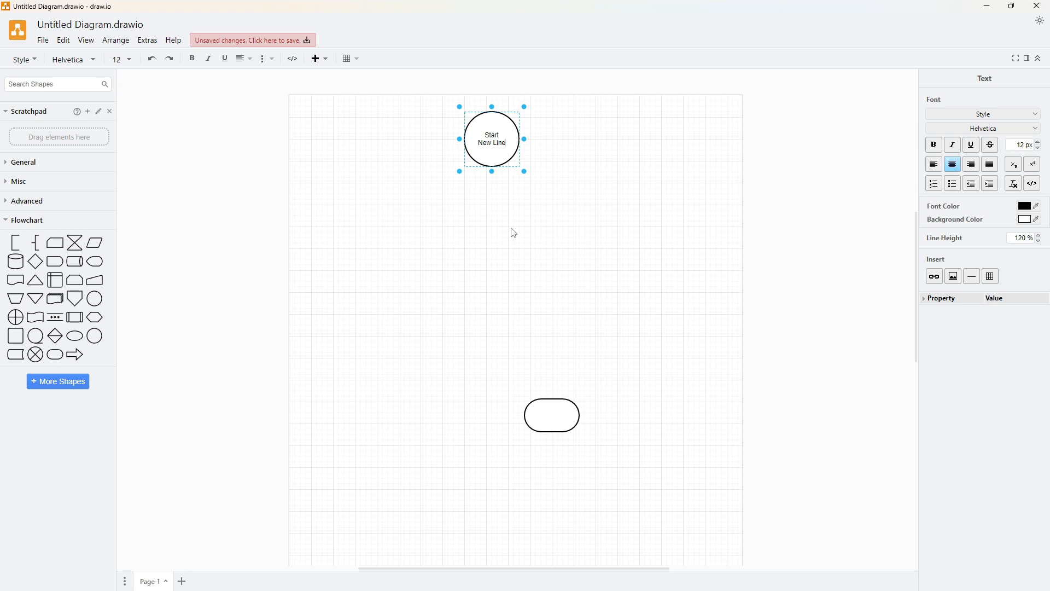
pyautogui.click(638, 184)
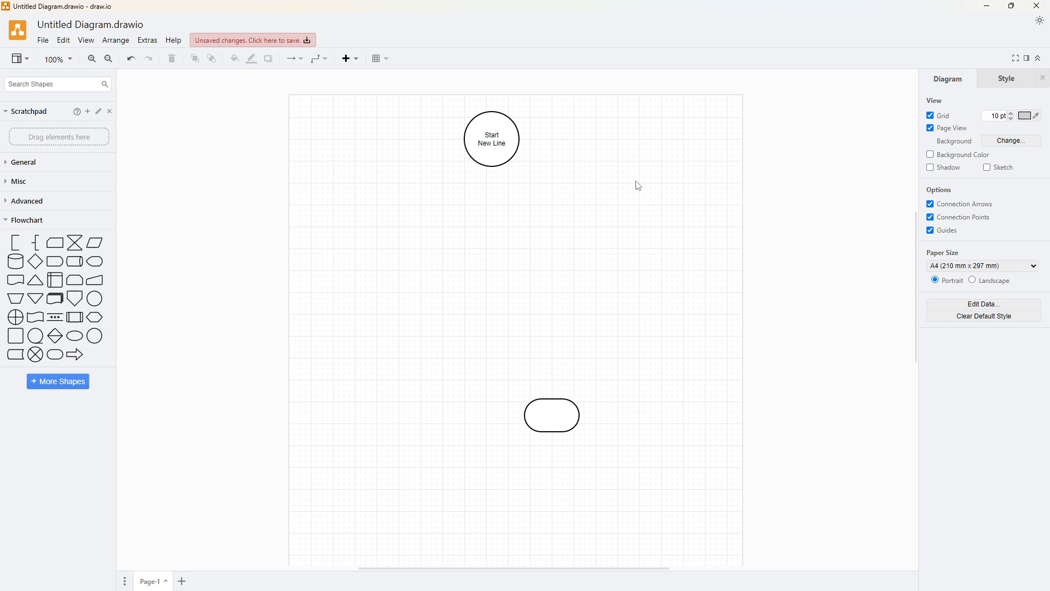
# Remove the second line "New Line" from the circle's label, keeping only "Start".
pyautogui.doubleClick(500, 137)
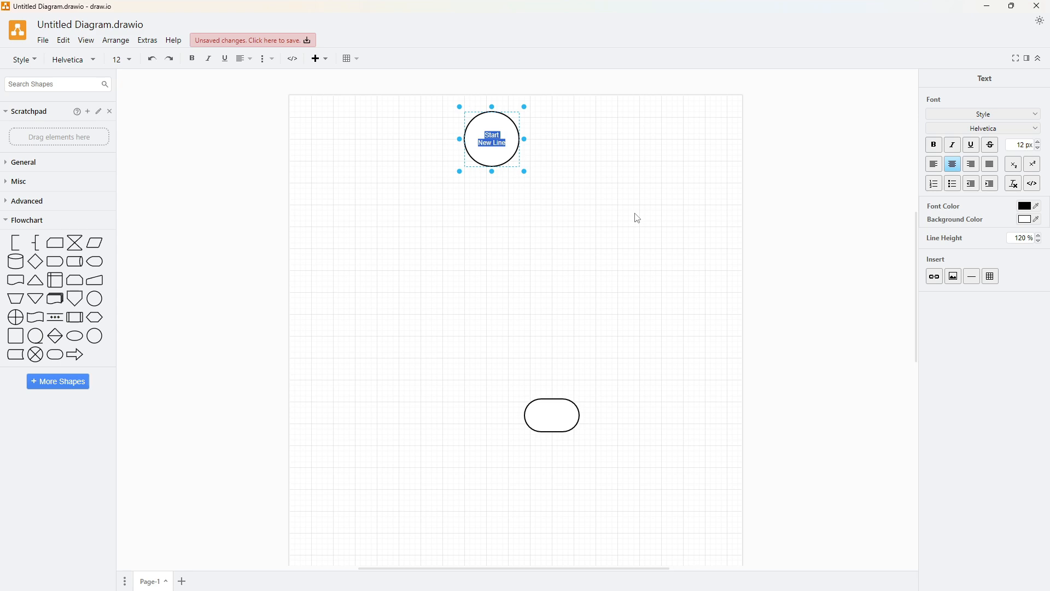
pyautogui.press('Right')
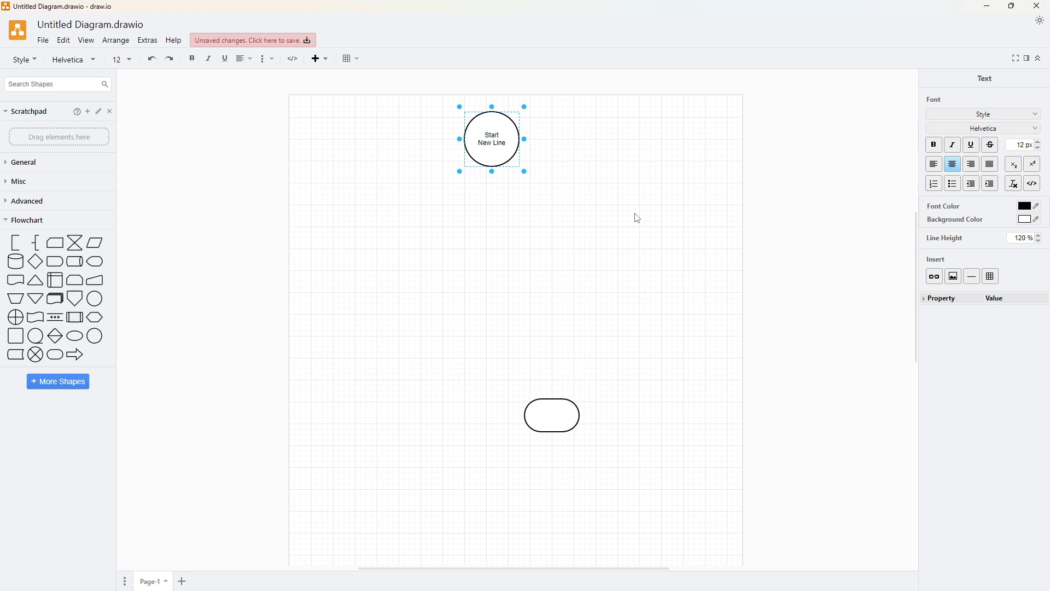
pyautogui.press('BackSpace')
pyautogui.press('BackSpace')
pyautogui.press('BackSpace')
pyautogui.press('BackSpace')
pyautogui.press('BackSpace')
pyautogui.press('BackSpace')
pyautogui.press('BackSpace')
pyautogui.press('BackSpace')
pyautogui.press('BackSpace')
pyautogui.click(637, 219)
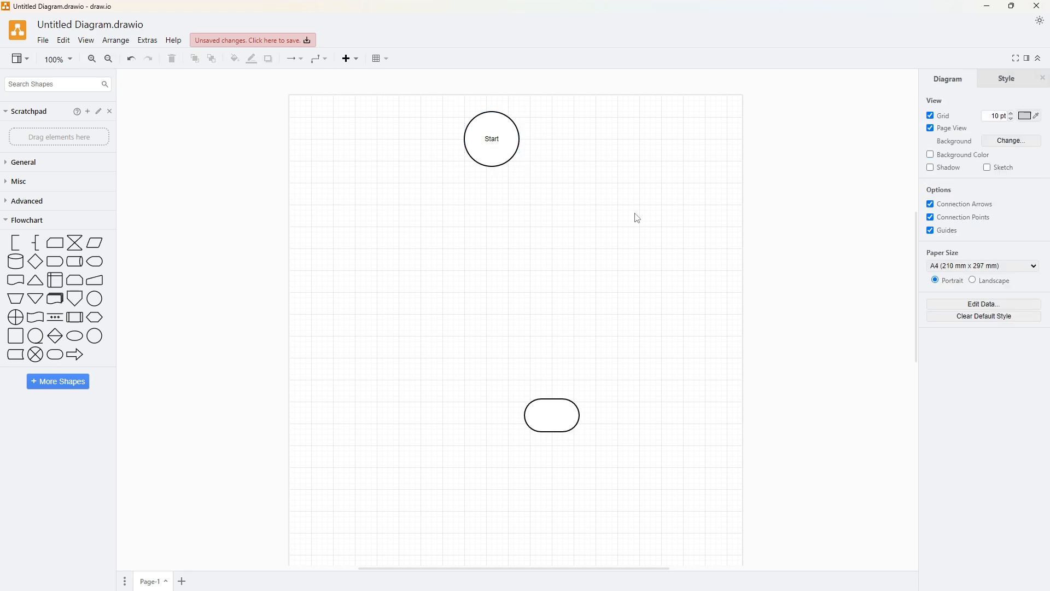
# Label the terminator shape in the lower part of the page "End".
pyautogui.doubleClick(548, 418)
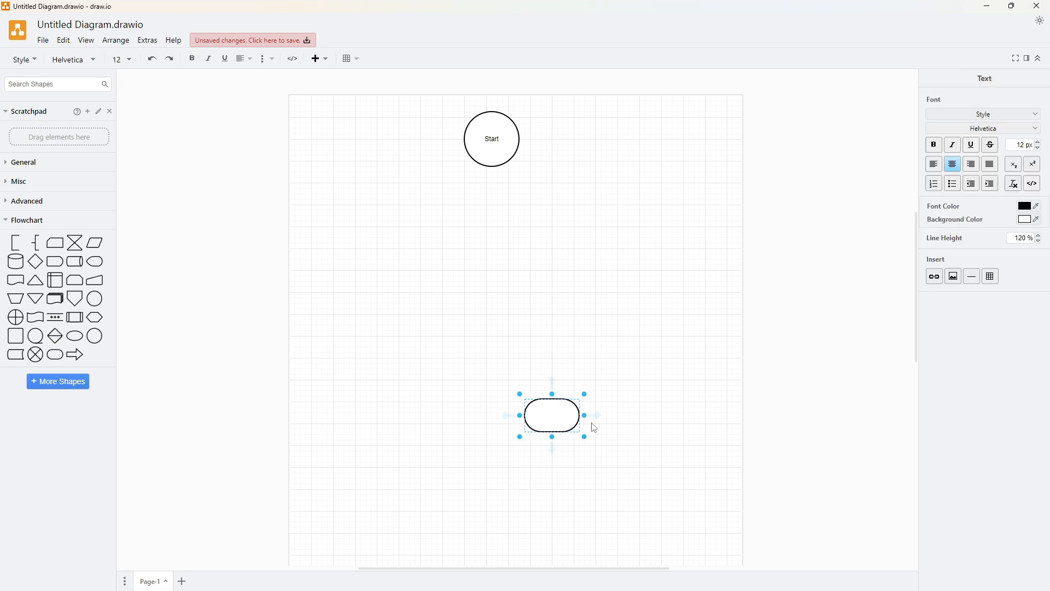
pyautogui.write('End')
pyautogui.click(660, 311)
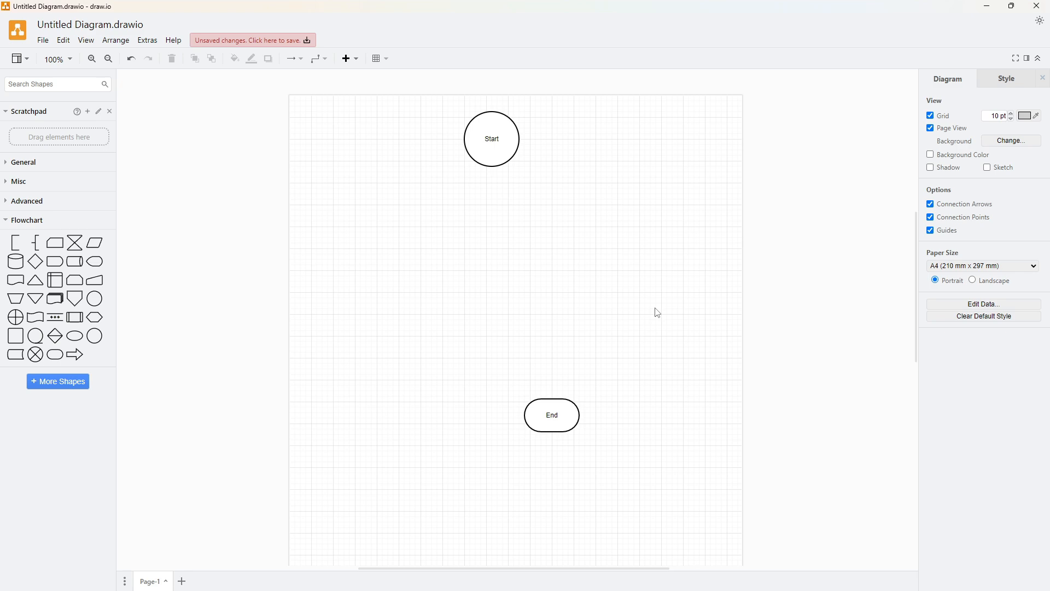
# Place a flowchart Display shape between the Start circle and the End terminator, and label it "Display".
pyautogui.moveTo(99, 274)
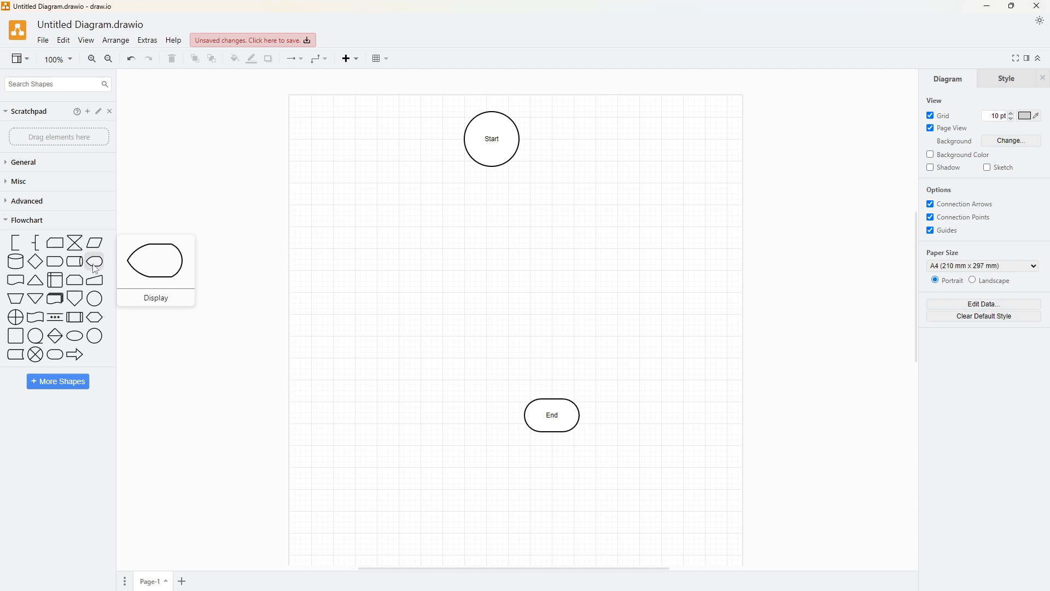
pyautogui.moveTo(96, 269); pyautogui.dragTo(458, 237)
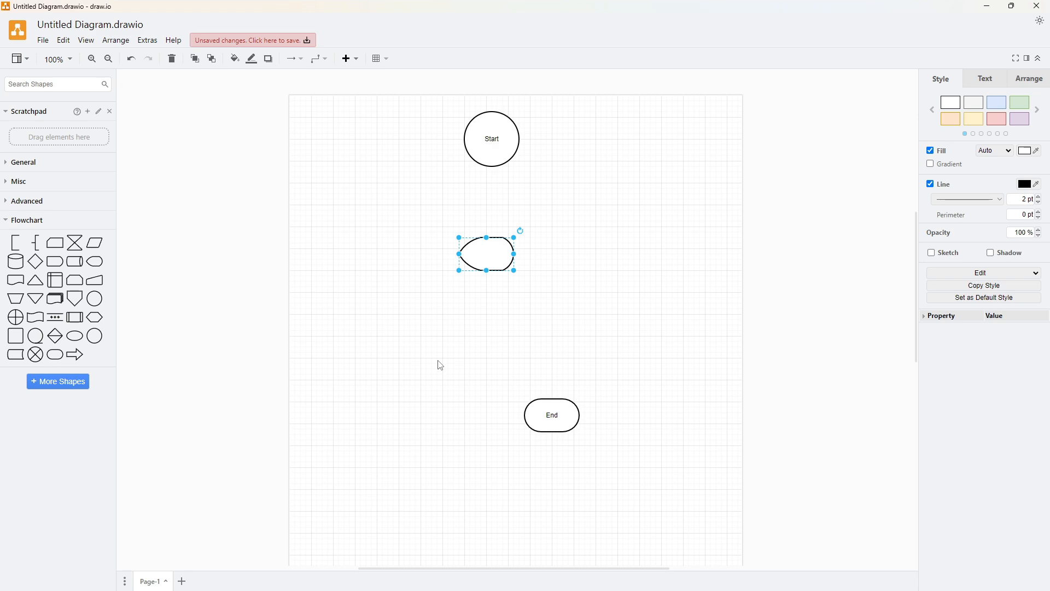
pyautogui.doubleClick(491, 252)
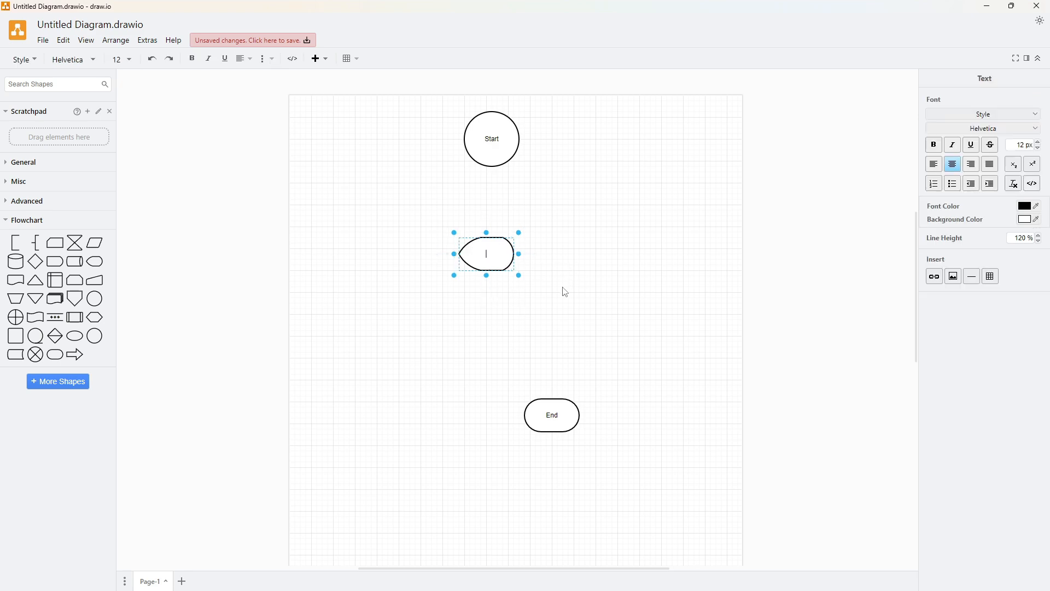
pyautogui.write('Display')
pyautogui.press('Escape')
pyautogui.click(559, 293)
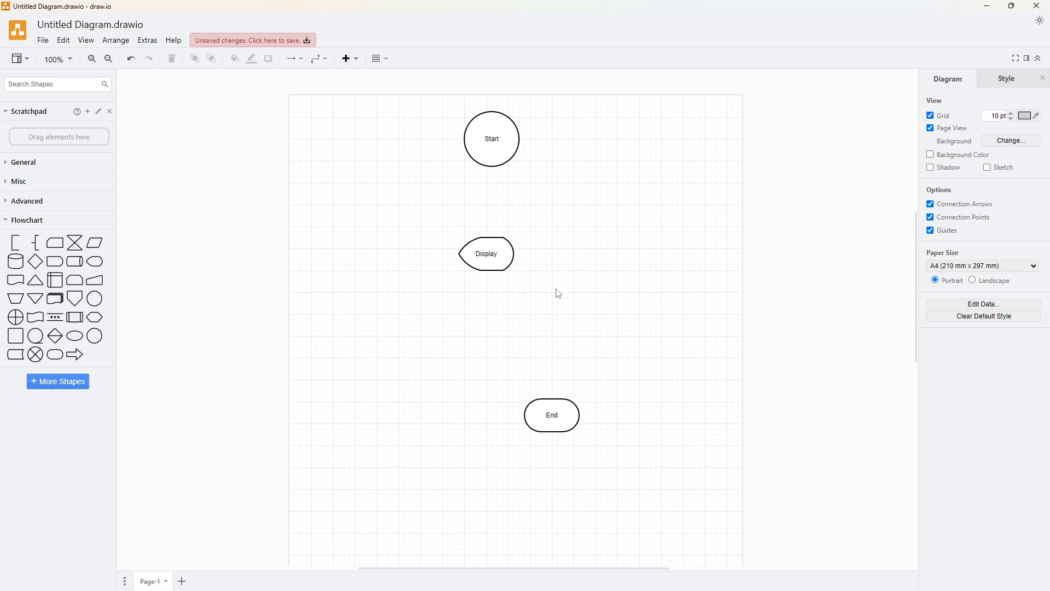
# Move the Display shape up and to the left below the Start circle, and change its label to "Display Welcome Message".
pyautogui.moveTo(488, 256); pyautogui.dragTo(411, 235)
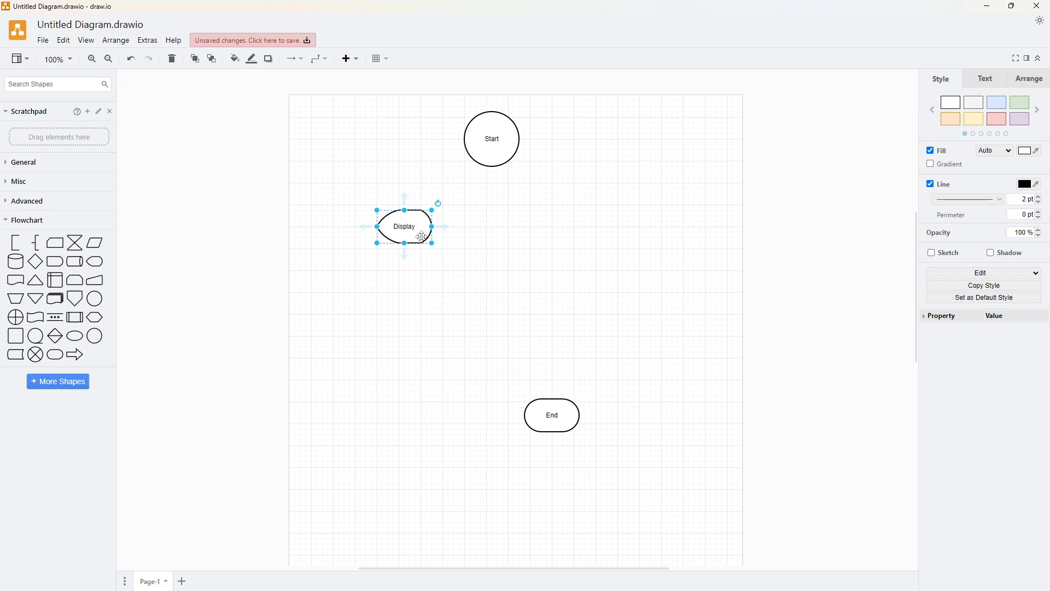
pyautogui.doubleClick(422, 236)
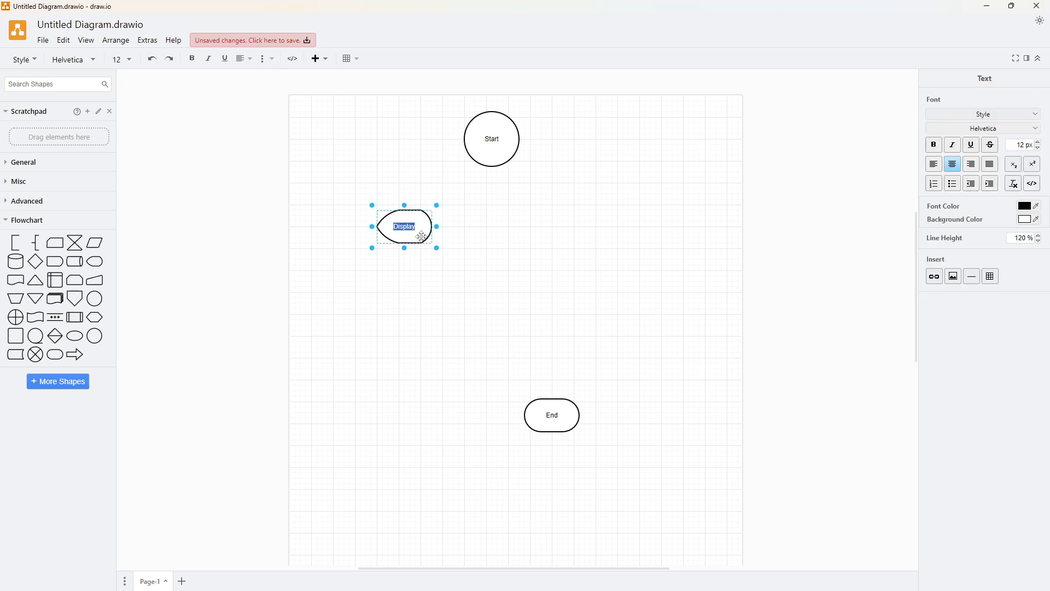
pyautogui.write('Display Welcome Message')
pyautogui.click(467, 300)
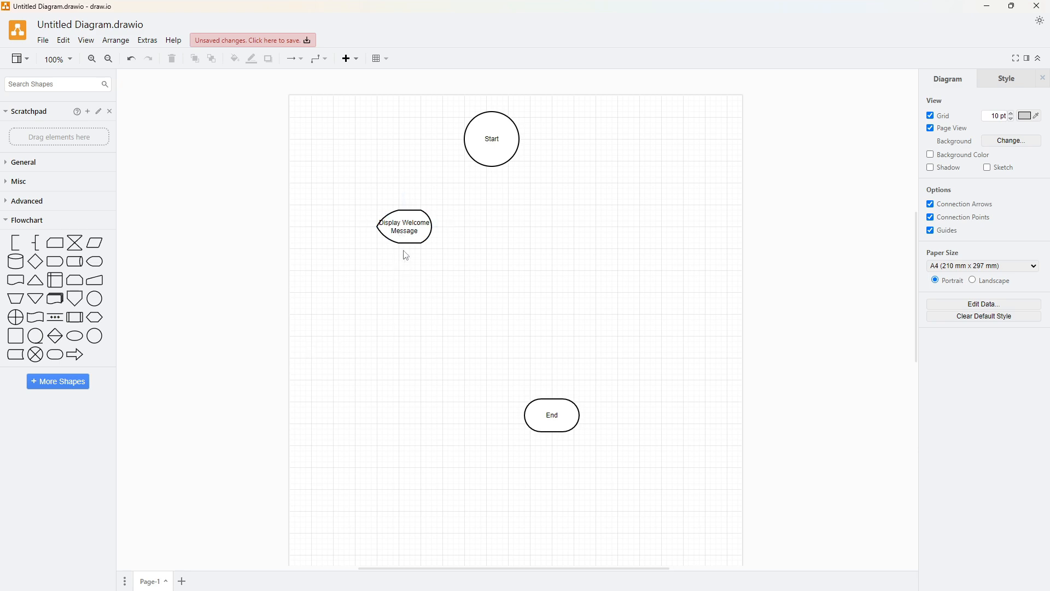
# Try wider and tall, narrow proportions on the Display shape, and leave it slightly wider and taller so its two-line label fits.
pyautogui.moveTo(397, 244)
pyautogui.click(412, 228)
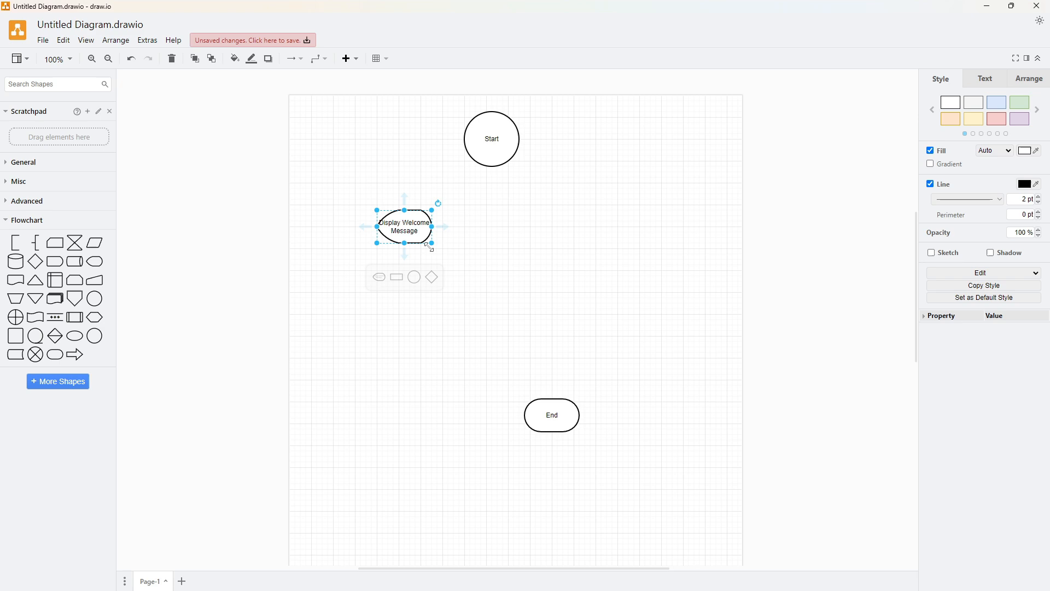
pyautogui.moveTo(432, 242)
pyautogui.mouseDown()
pyautogui.moveTo(448, 258)
pyautogui.moveTo(420, 272)
pyautogui.moveTo(436, 237)
pyautogui.moveTo(469, 271)
pyautogui.moveTo(427, 260)
pyautogui.moveTo(427, 237)
pyautogui.moveTo(443, 245)
pyautogui.mouseUp()
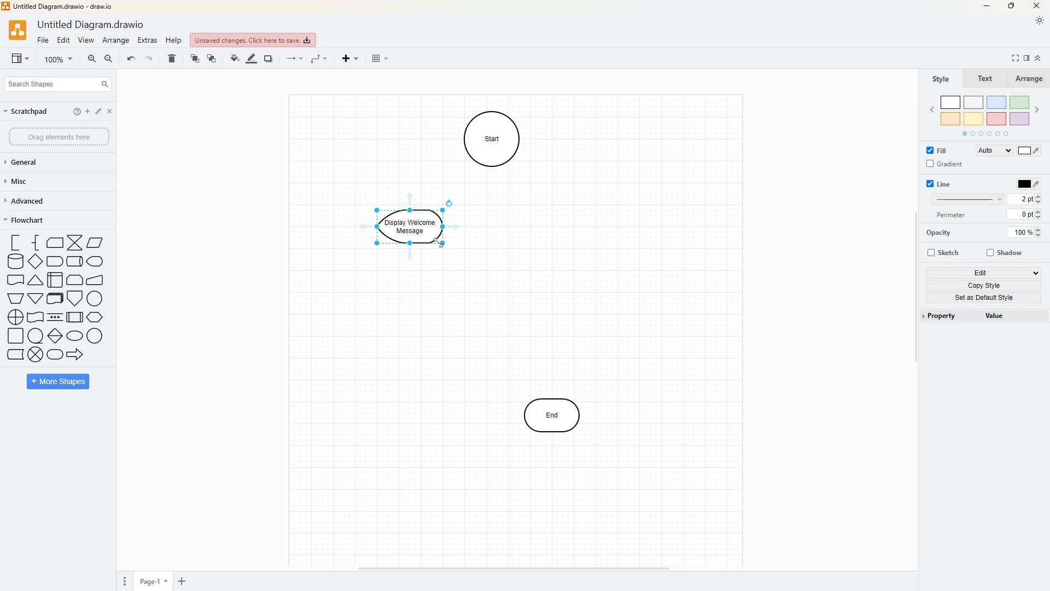
pyautogui.moveTo(442, 243)
pyautogui.mouseDown()
pyautogui.moveTo(398, 248)
pyautogui.moveTo(475, 274)
pyautogui.moveTo(506, 218)
pyautogui.moveTo(441, 229)
pyautogui.moveTo(448, 243)
pyautogui.mouseUp()
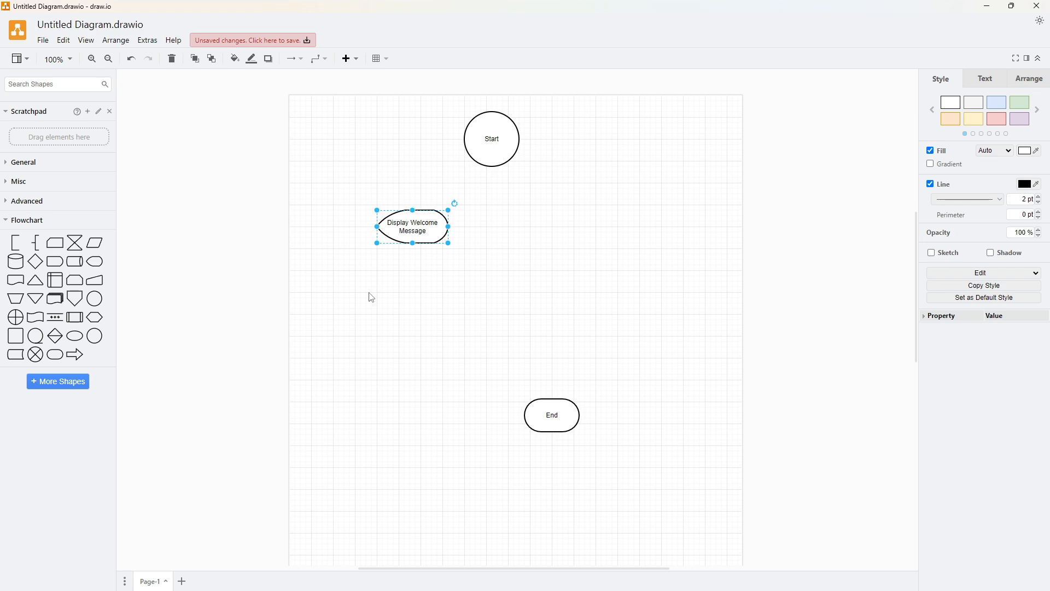
pyautogui.moveTo(450, 244); pyautogui.dragTo(413, 286)
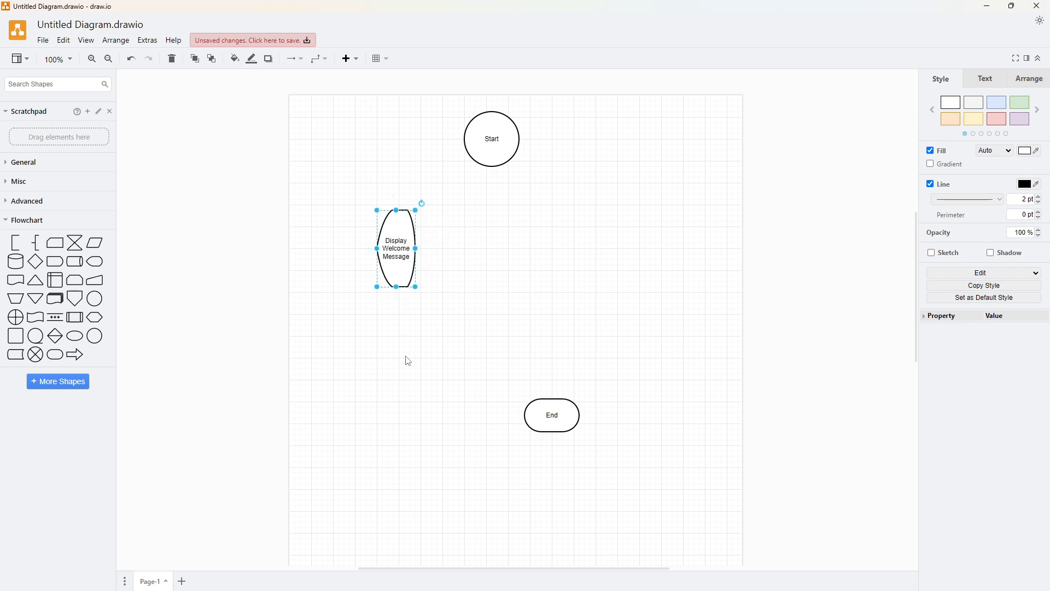
pyautogui.click(444, 303)
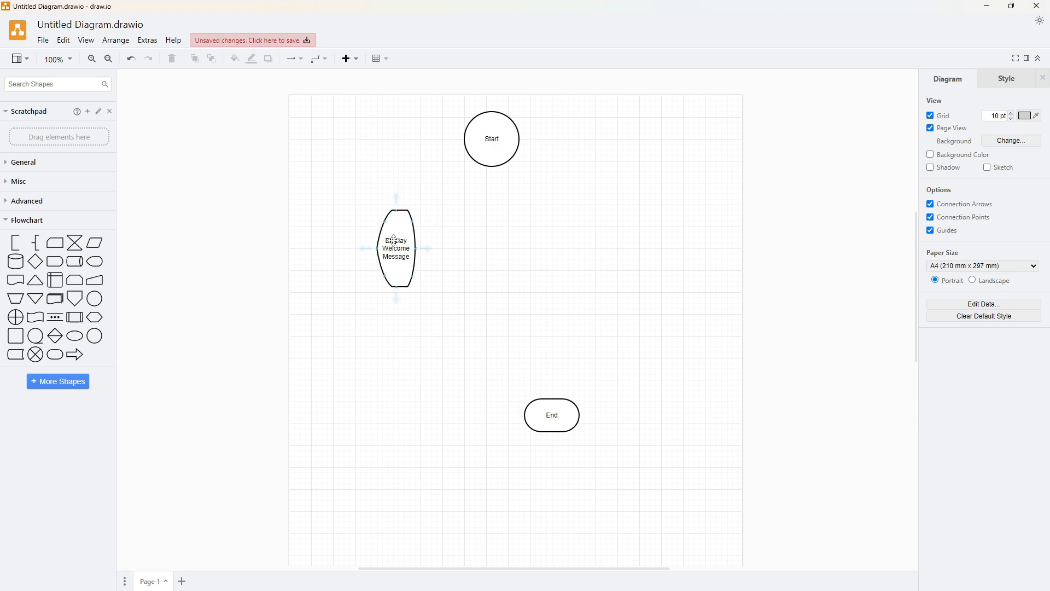
pyautogui.click(408, 272)
pyautogui.moveTo(415, 249); pyautogui.dragTo(465, 248)
pyautogui.moveTo(422, 288); pyautogui.dragTo(433, 233)
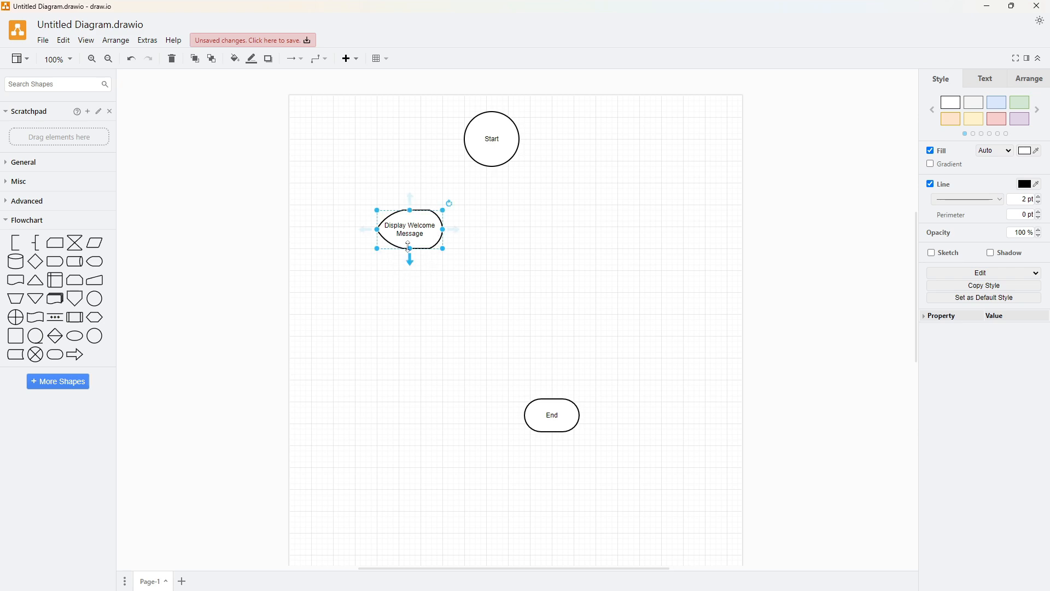
pyautogui.click(421, 286)
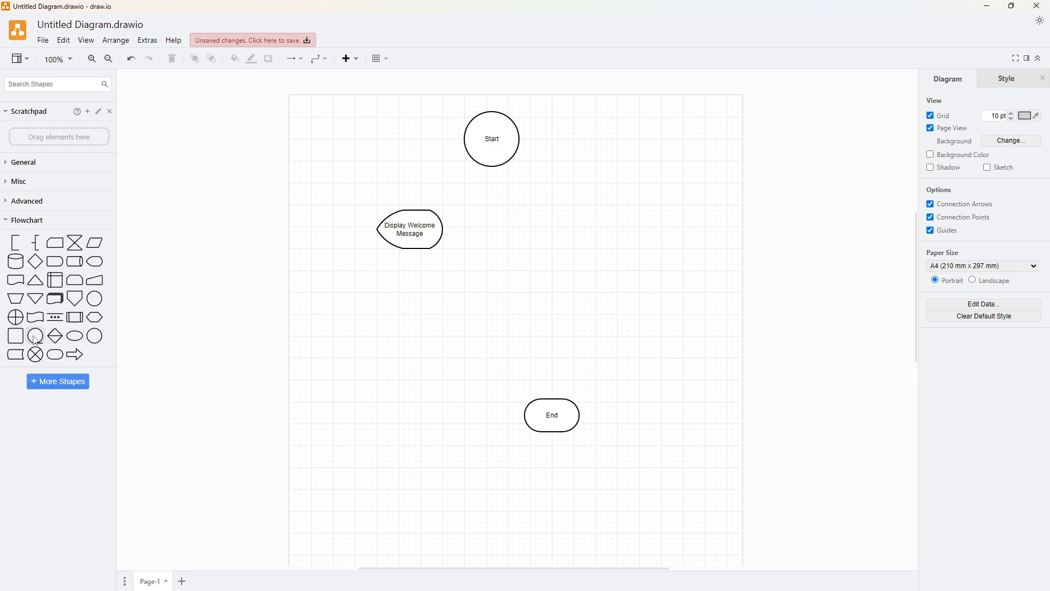
# Place a flowchart Process shape to the right of the Display shape and reshape it into a wide rectangle of matching height.
pyautogui.moveTo(12, 342)
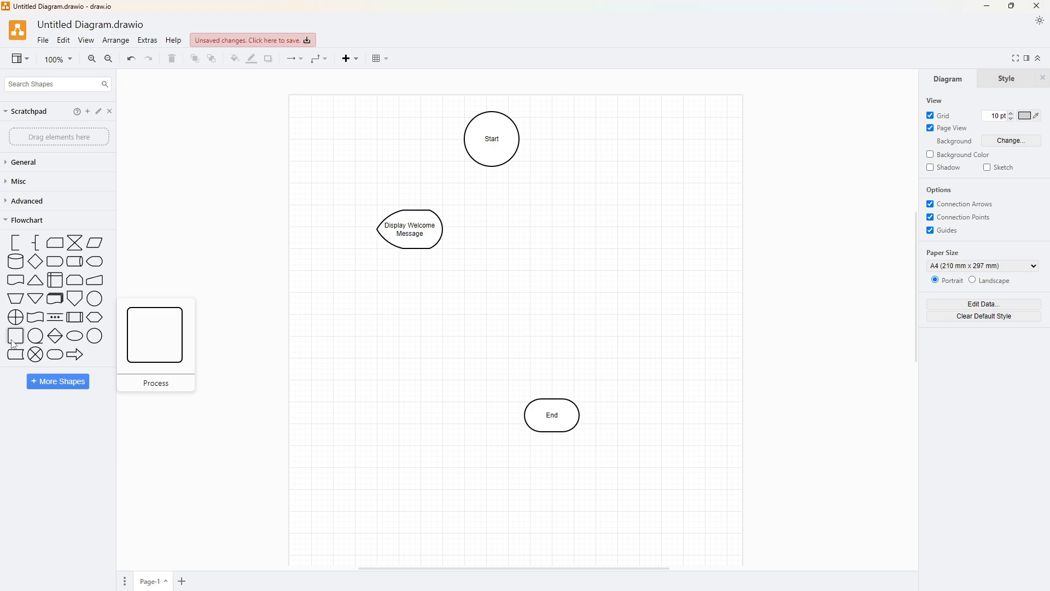
pyautogui.moveTo(14, 343); pyautogui.dragTo(536, 238)
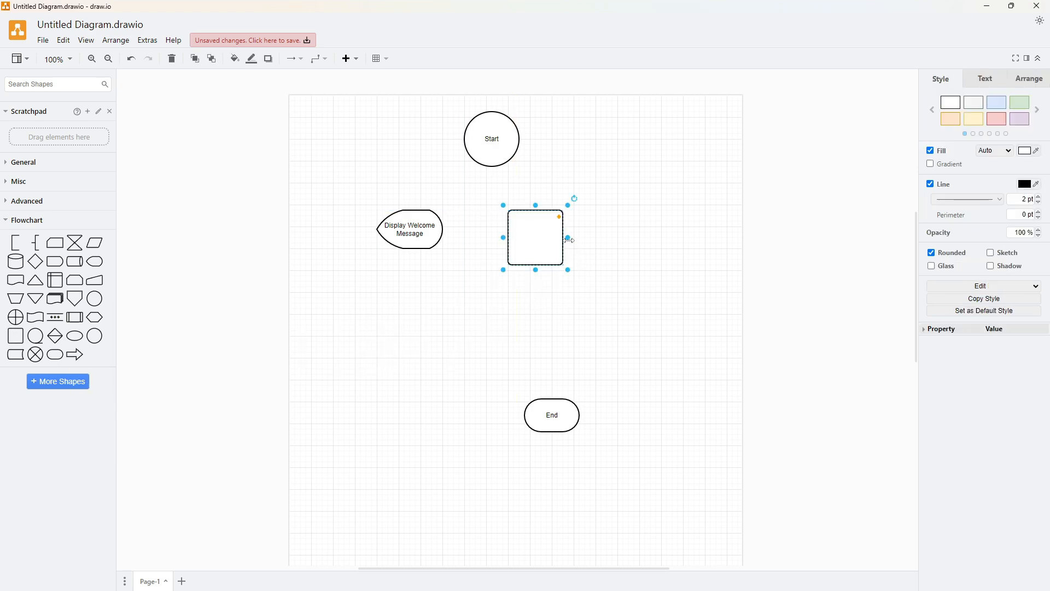
pyautogui.moveTo(569, 237); pyautogui.dragTo(632, 238)
pyautogui.moveTo(568, 270); pyautogui.dragTo(570, 251)
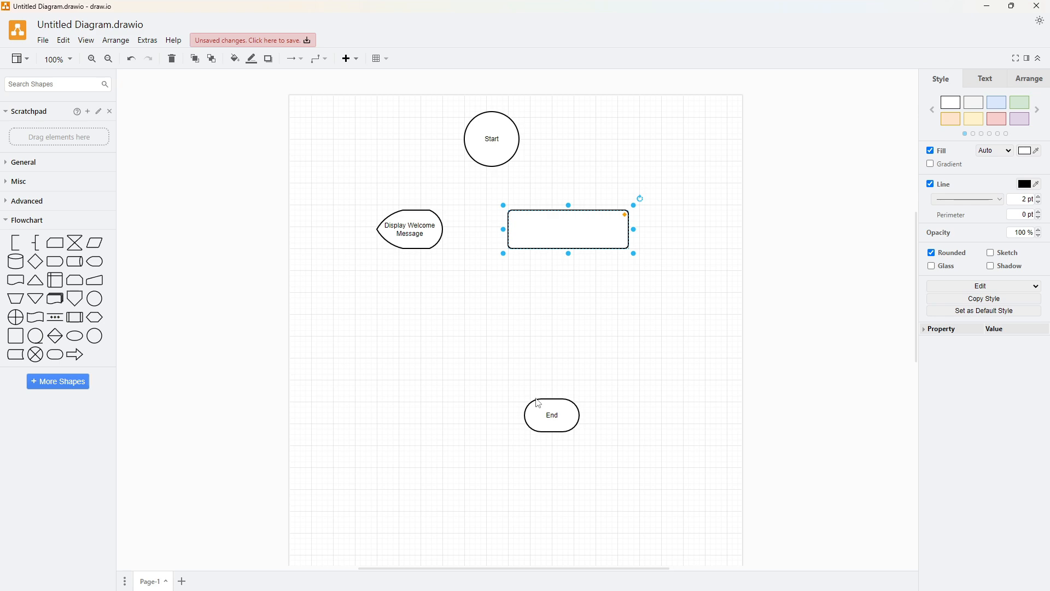
# Label the Process rectangle "result = num1 + num2".
pyautogui.doubleClick(592, 230)
pyautogui.write('res')
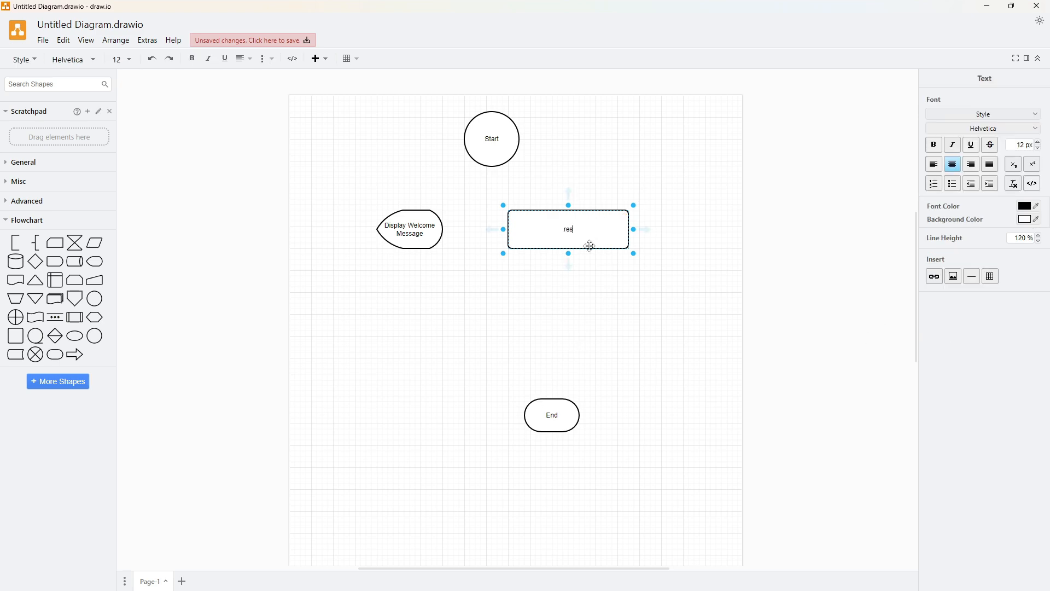
pyautogui.write('ult = num1 + num2')
pyautogui.click(602, 333)
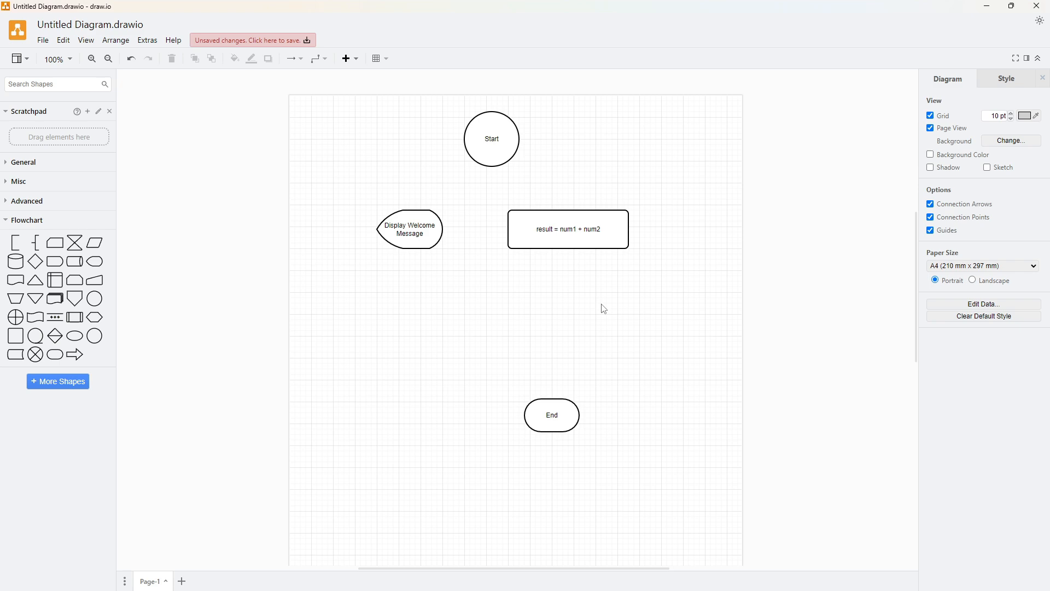
# Replace the Process rectangle's label with "generate a random number, store in roll, create a string that has a message, generate another number".
pyautogui.click(570, 215)
pyautogui.doubleClick(609, 226)
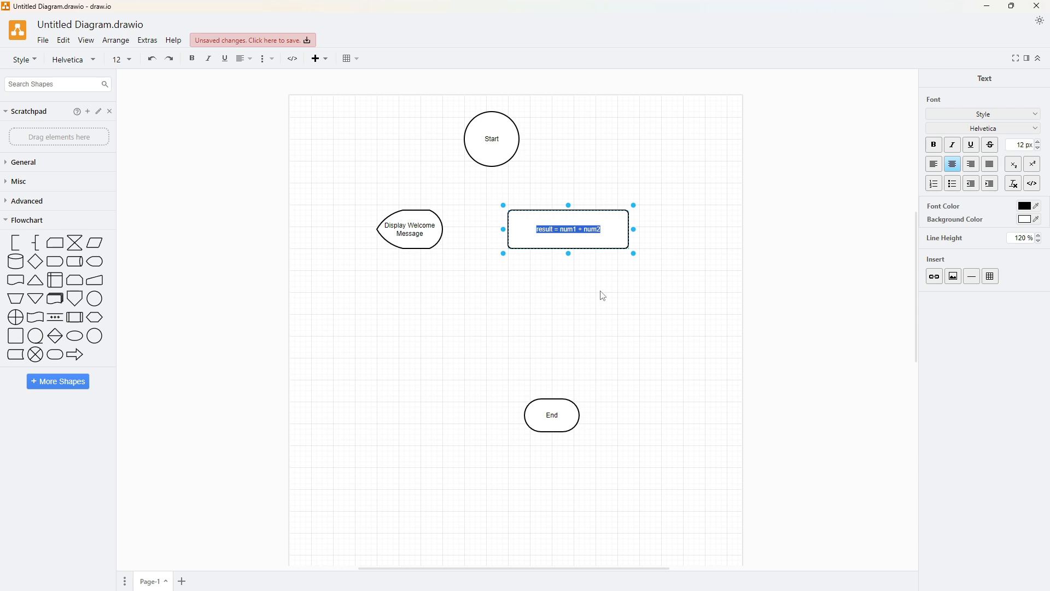
pyautogui.write('generate a d')
pyautogui.press('BackSpace')
pyautogui.write('random num')
pyautogui.write('er')
pyautogui.press('BackSpace')
pyautogui.press('BackSpace')
pyautogui.write('ber, store in roll, create a st')
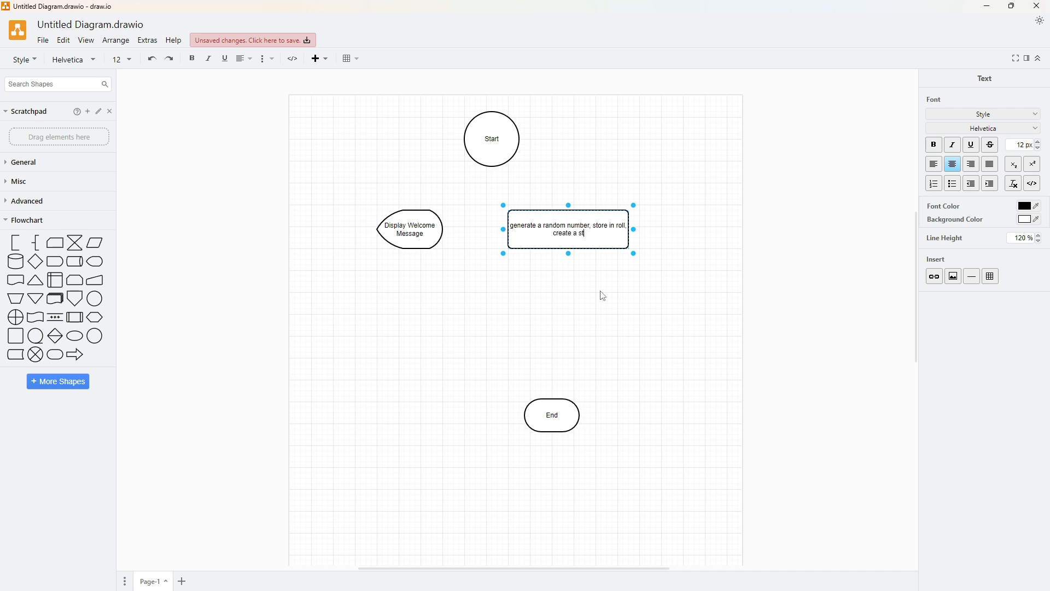
pyautogui.write('ring that has a message, generate a')
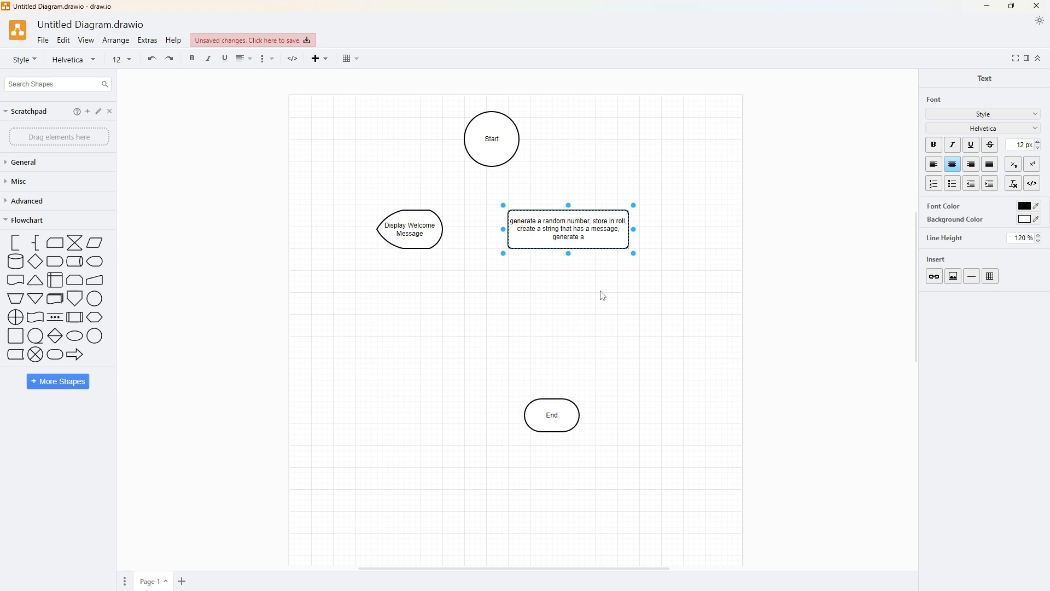
pyautogui.write('nother number')
pyautogui.click(586, 303)
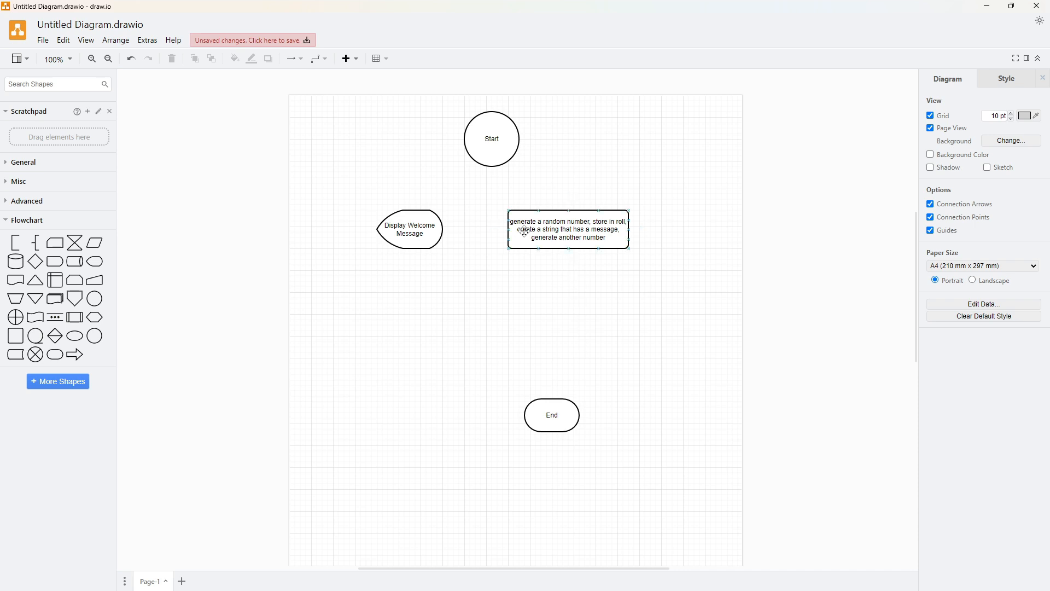
# Delete the end of the Process rectangle's label, keeping only "generate a random number, store in roll,".
pyautogui.click(555, 232)
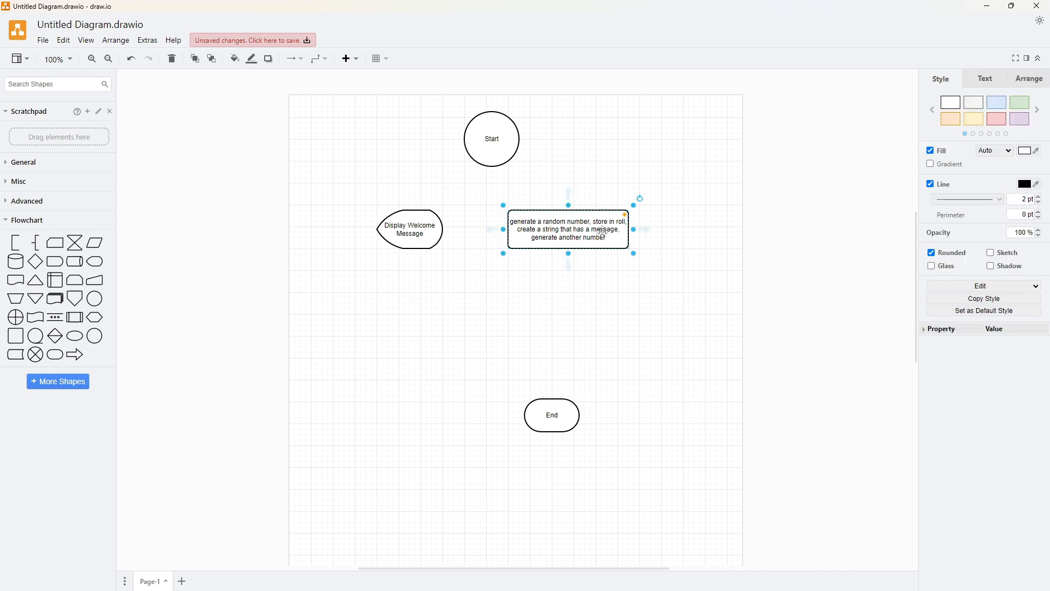
pyautogui.doubleClick(556, 233)
pyautogui.click(597, 237)
pyautogui.moveTo(614, 239); pyautogui.dragTo(518, 238)
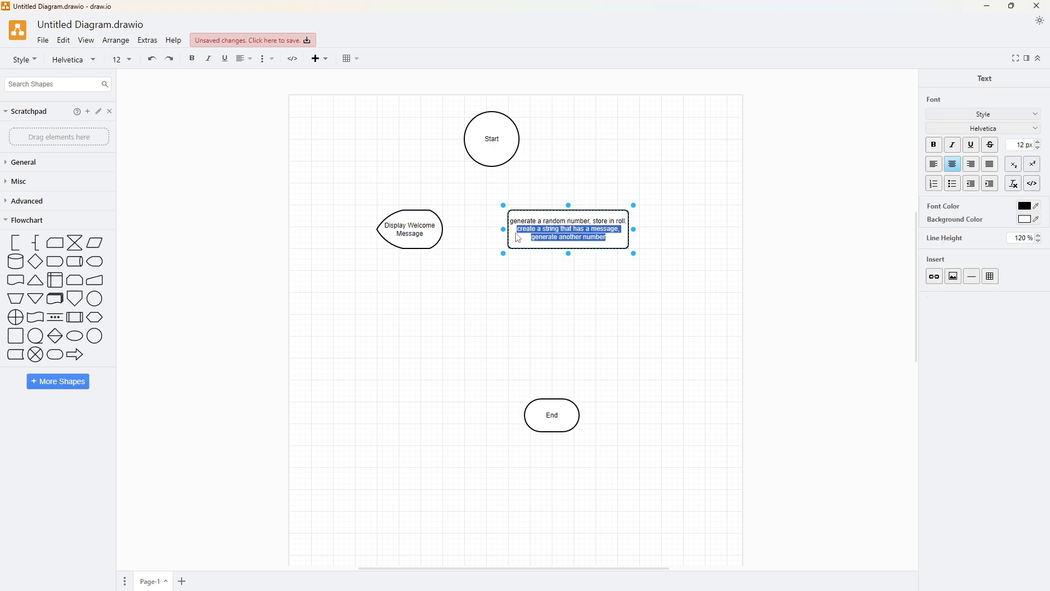
pyautogui.press('BackSpace')
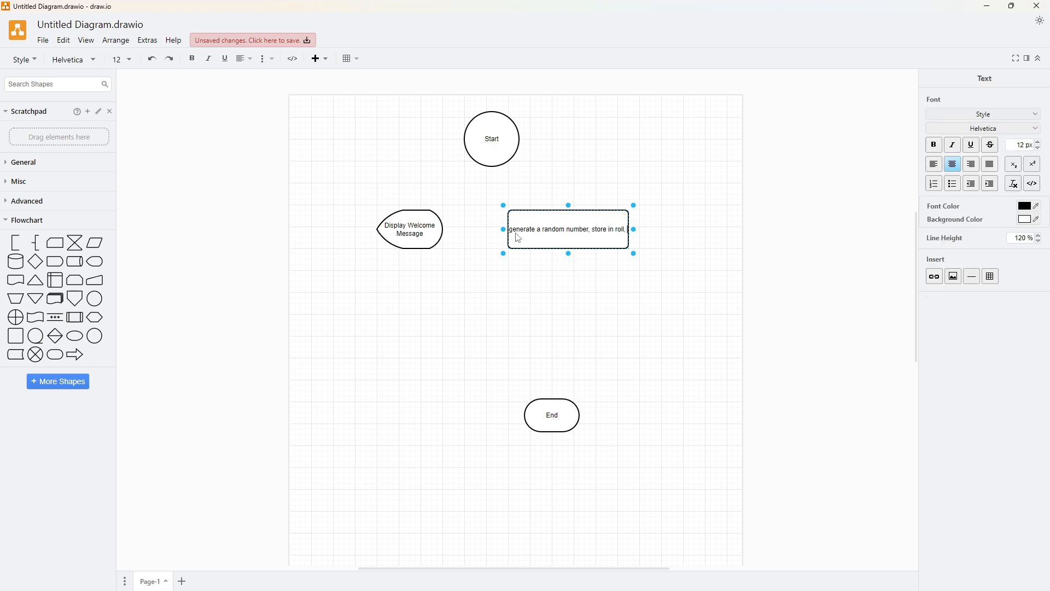
pyautogui.click(589, 309)
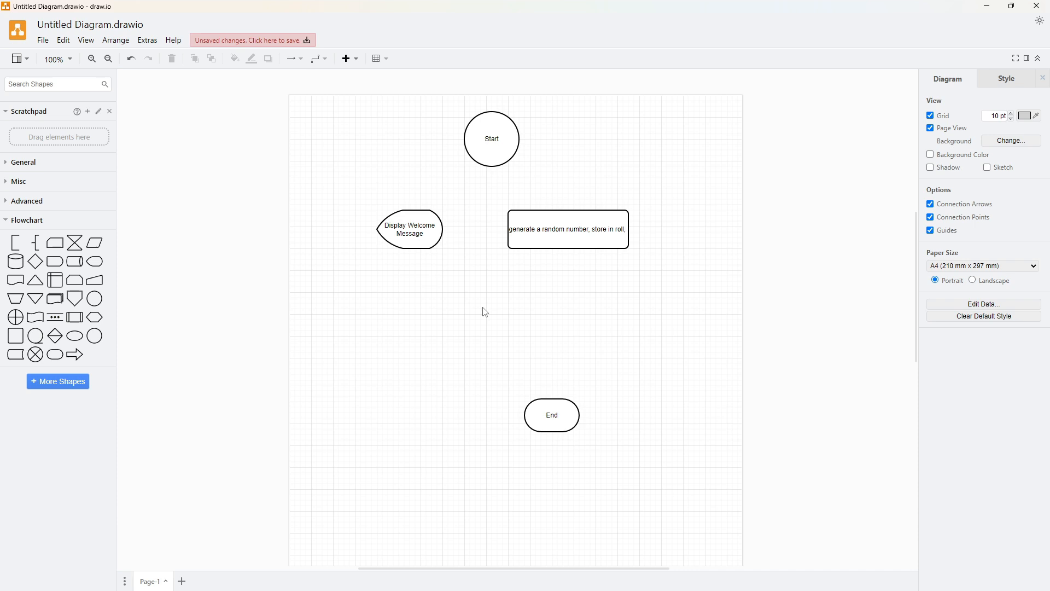
# Place a flowchart parallelogram above the End terminator and enlarge it to more than twice its original width and height.
pyautogui.moveTo(96, 245)
pyautogui.moveTo(96, 244); pyautogui.dragTo(482, 319)
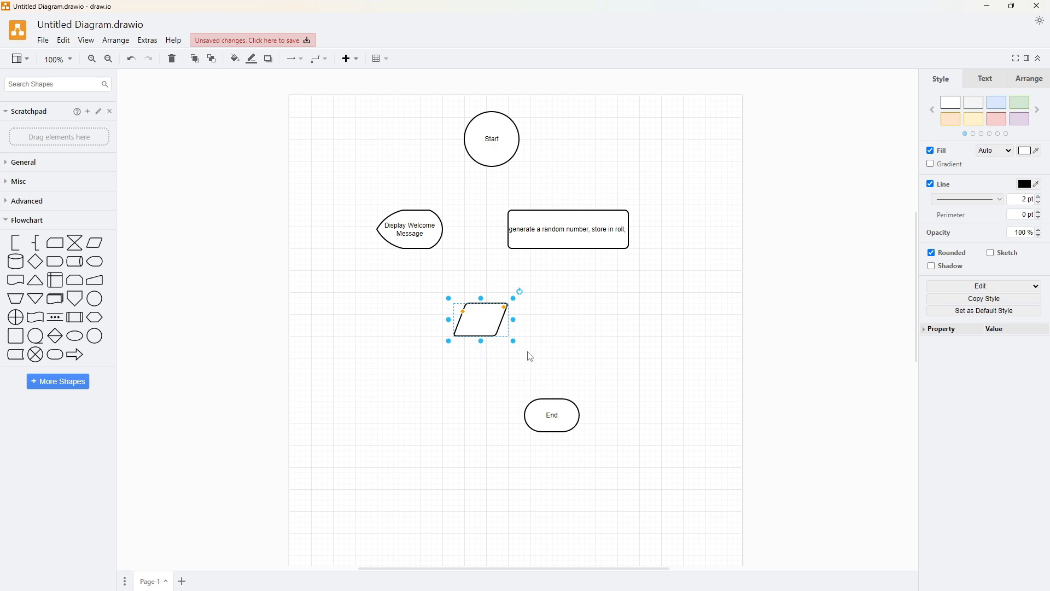
pyautogui.moveTo(513, 341); pyautogui.dragTo(597, 382)
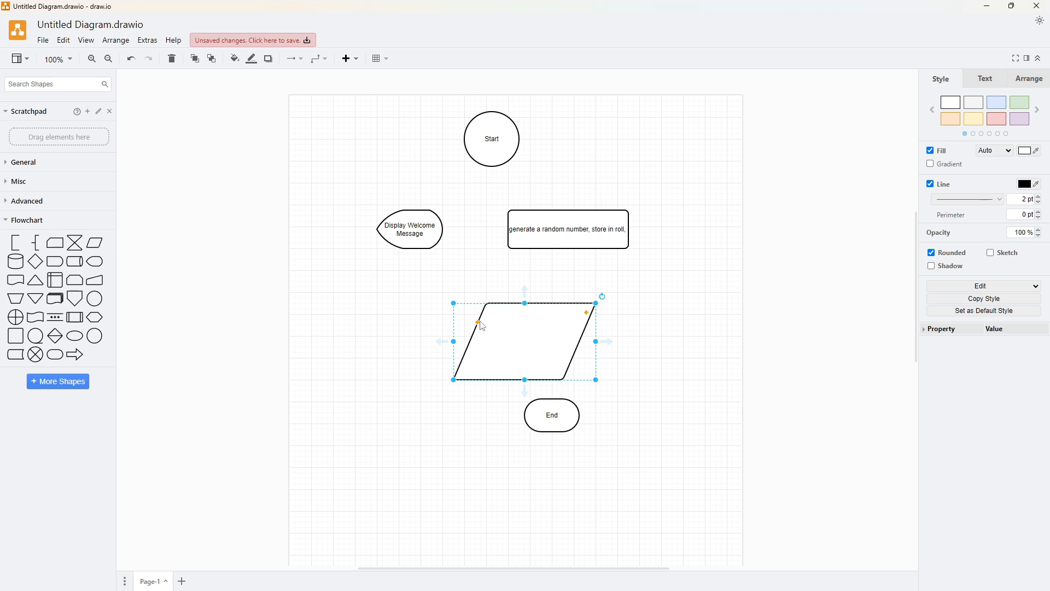
# Try different slants on the parallelogram, including a plain rectangle, leave it moderately slanted, and round its corners more strongly.
pyautogui.moveTo(482, 327); pyautogui.dragTo(435, 353)
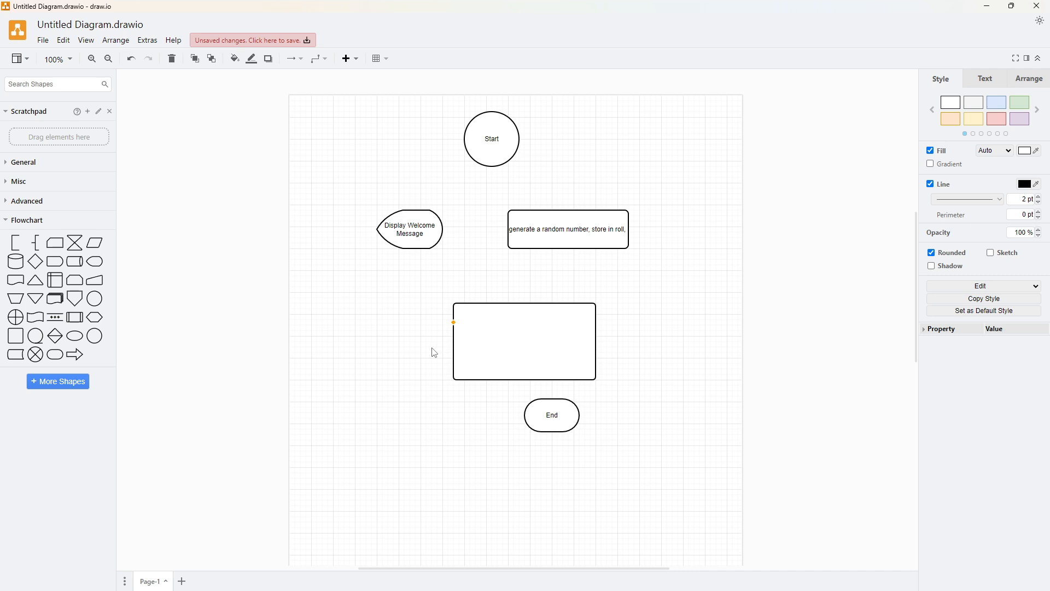
pyautogui.moveTo(434, 353); pyautogui.dragTo(517, 353)
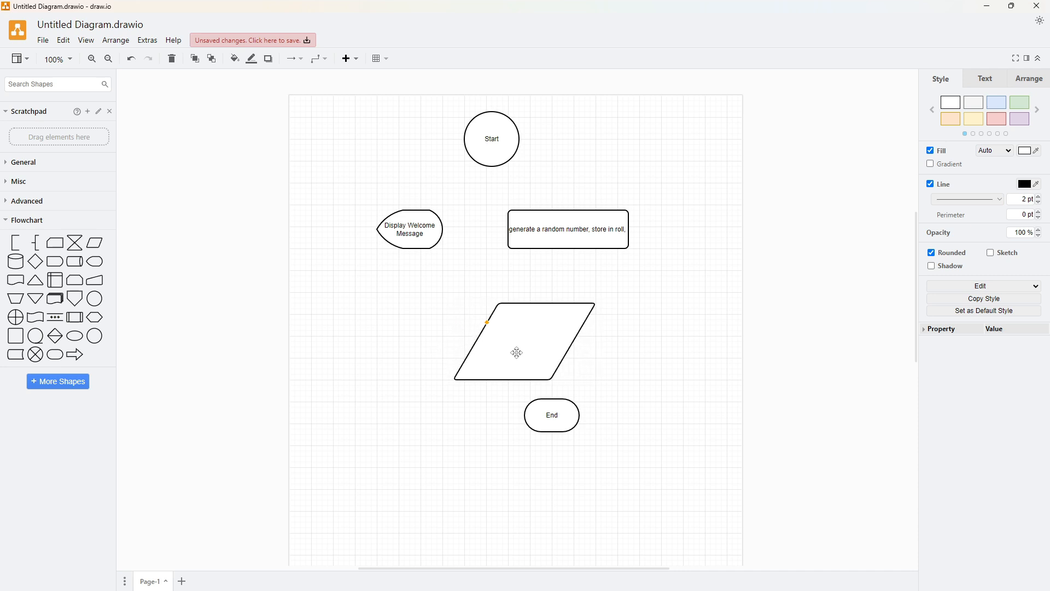
pyautogui.moveTo(518, 352); pyautogui.dragTo(510, 353)
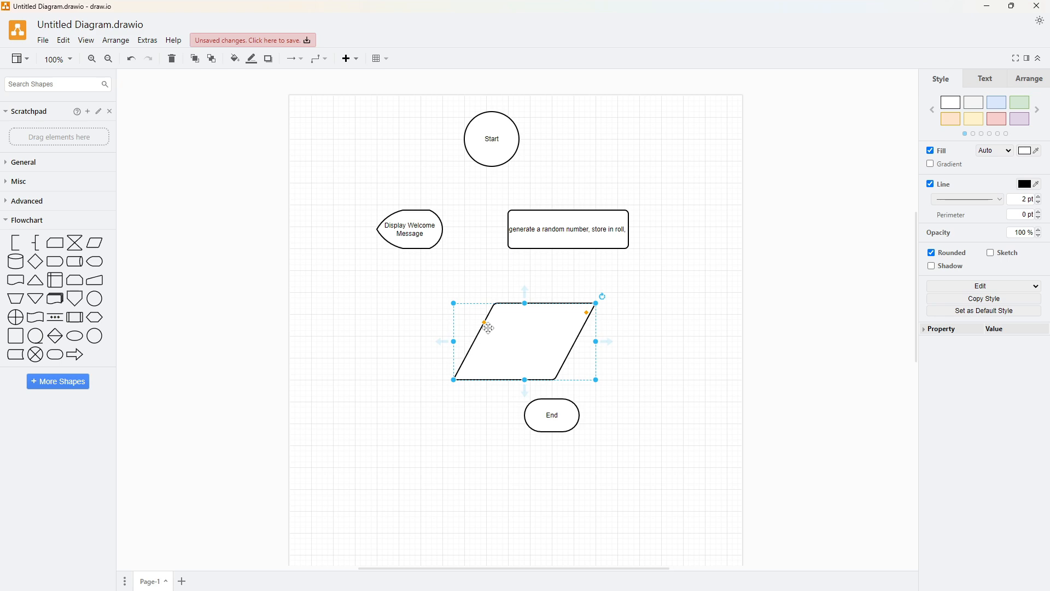
pyautogui.moveTo(485, 322); pyautogui.dragTo(509, 338)
pyautogui.moveTo(587, 313); pyautogui.dragTo(510, 345)
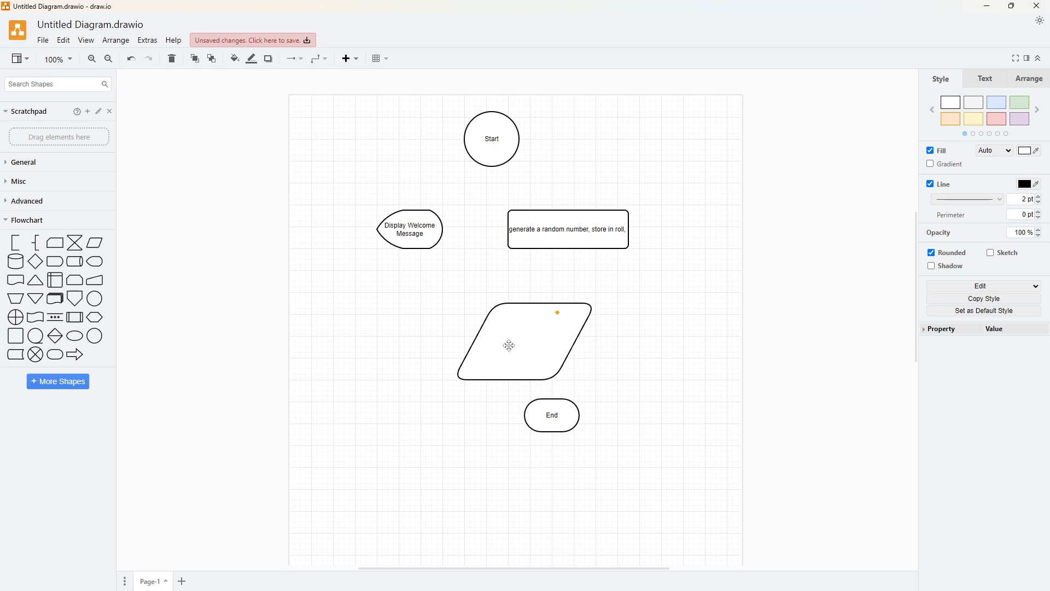
# Restore sharp corners on the parallelogram and move it up, clear of the End terminator.
pyautogui.moveTo(510, 346); pyautogui.dragTo(731, 337)
pyautogui.moveTo(731, 337); pyautogui.dragTo(647, 389)
pyautogui.click(647, 395)
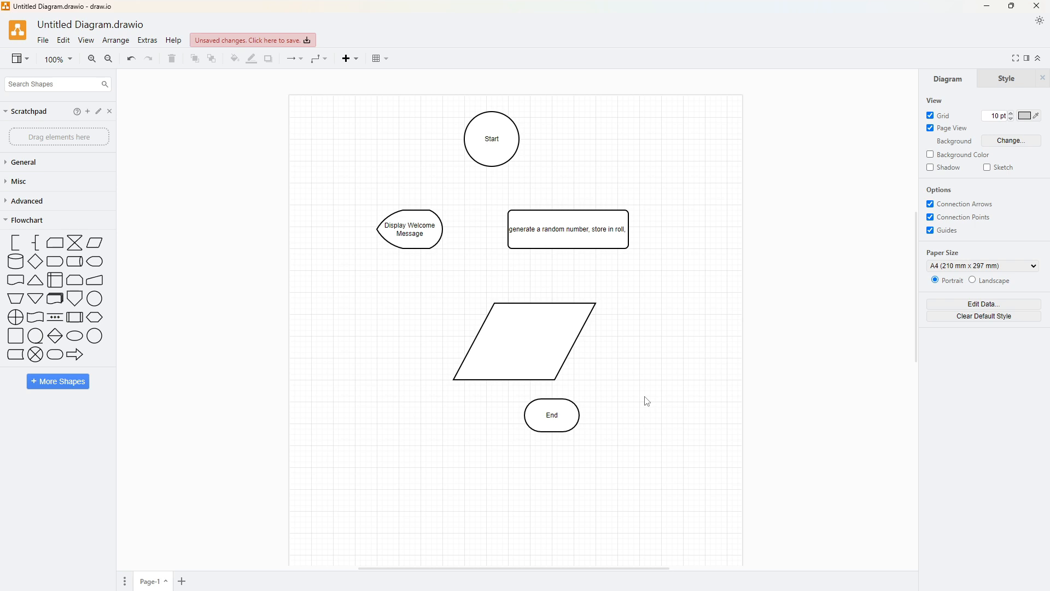
pyautogui.moveTo(523, 340); pyautogui.dragTo(480, 312)
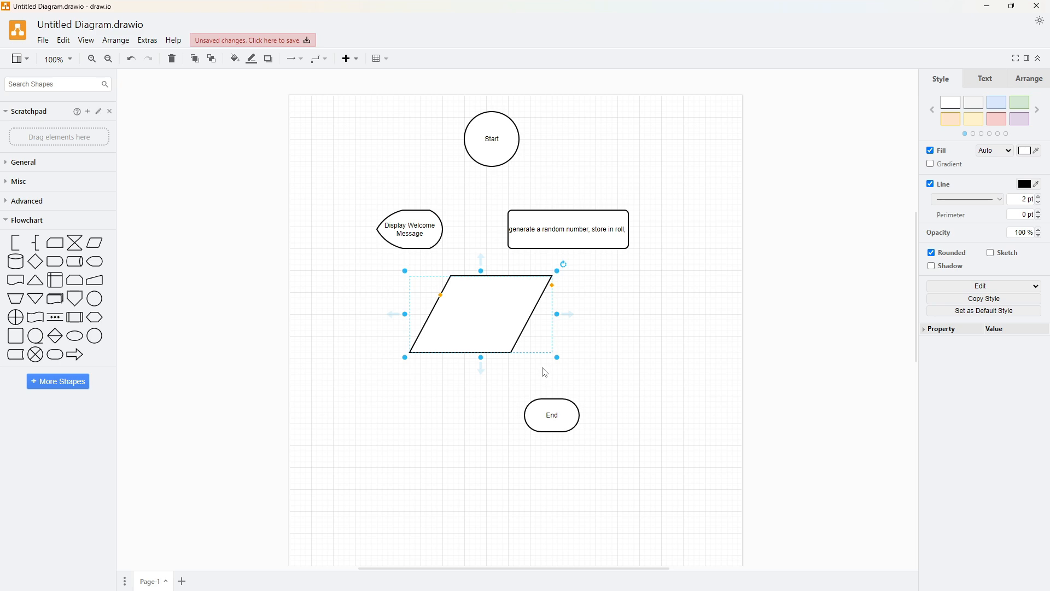
# Label the parallelogram "Get integer, store in number1" and move it below the Display Welcome Message shape.
pyautogui.doubleClick(469, 298)
pyautogui.write('Get inte')
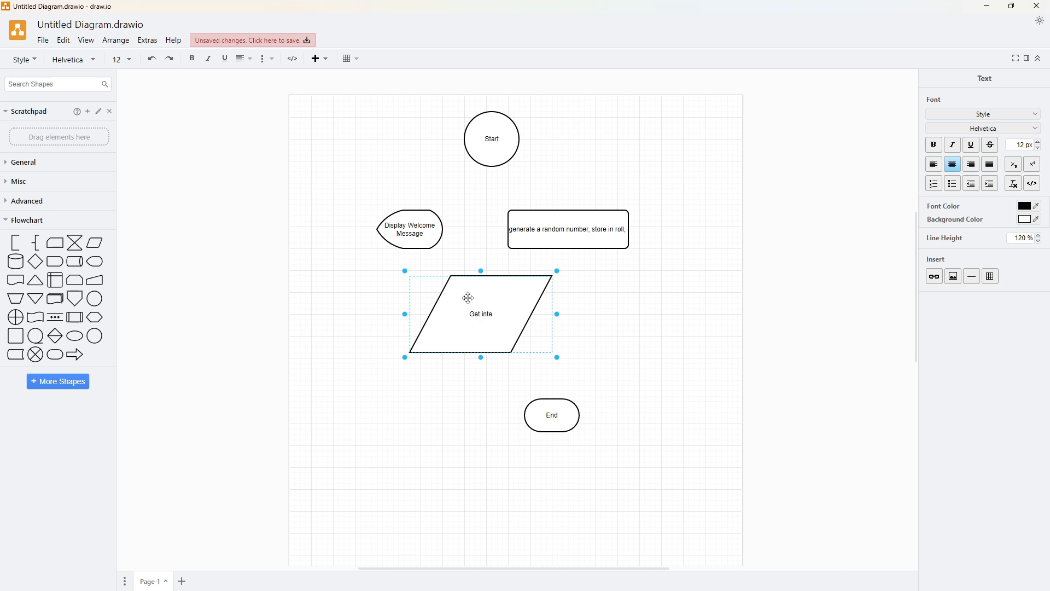
pyautogui.write('ger, store in number1')
pyautogui.click(714, 330)
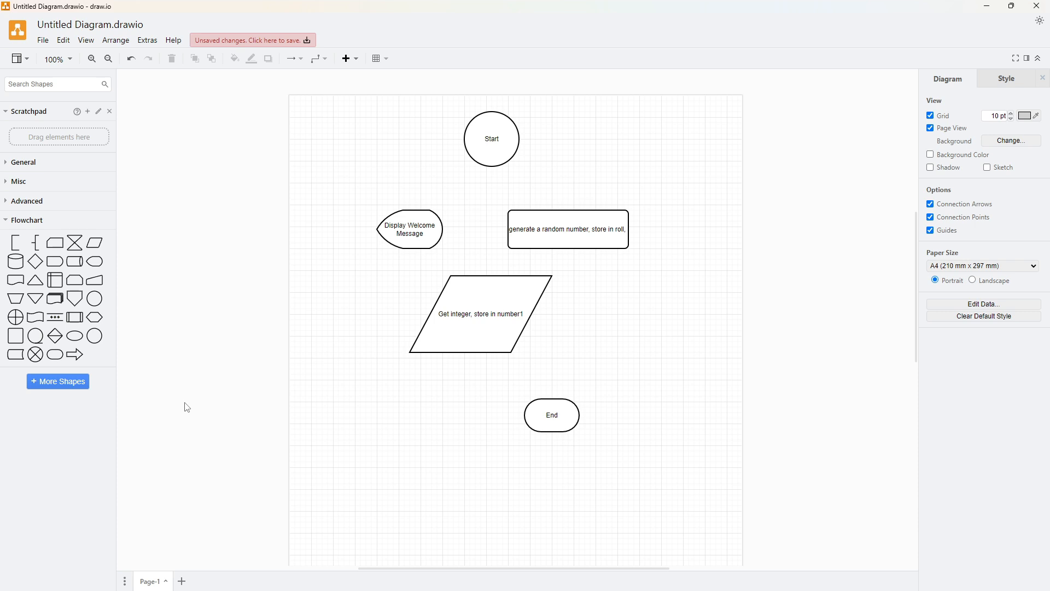
pyautogui.moveTo(457, 338); pyautogui.dragTo(399, 343)
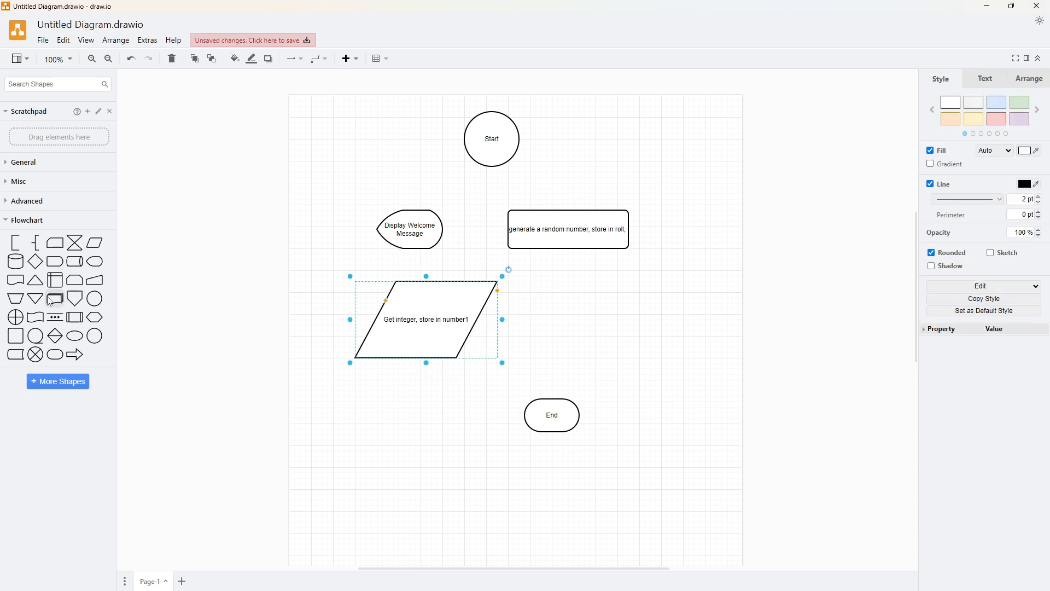
# Place a flowchart decision diamond to the right of the parallelogram and label it "x > y".
pyautogui.moveTo(36, 264)
pyautogui.moveTo(36, 264); pyautogui.dragTo(599, 301)
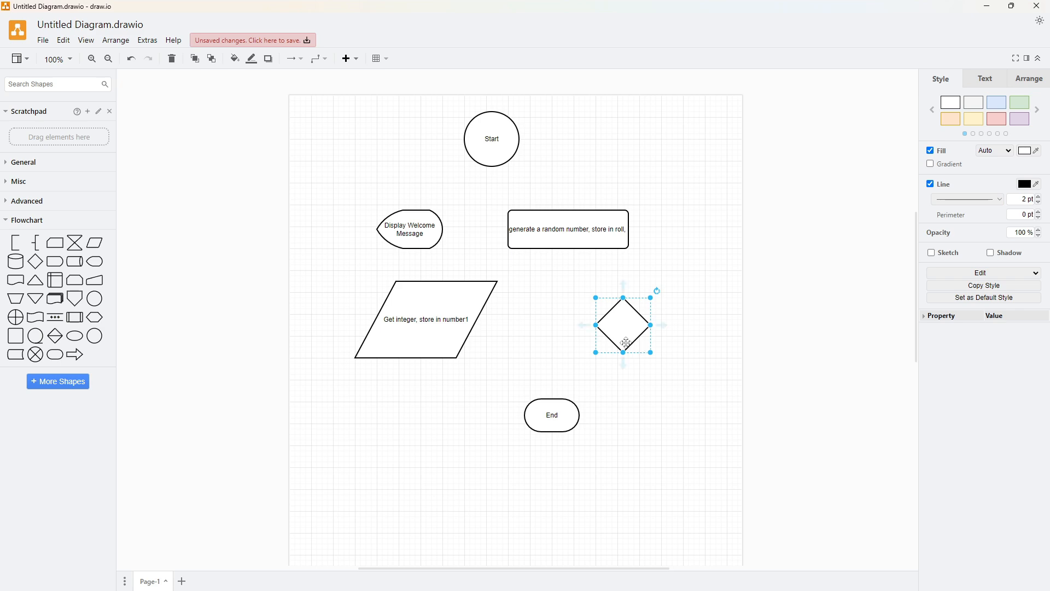
pyautogui.click(662, 399)
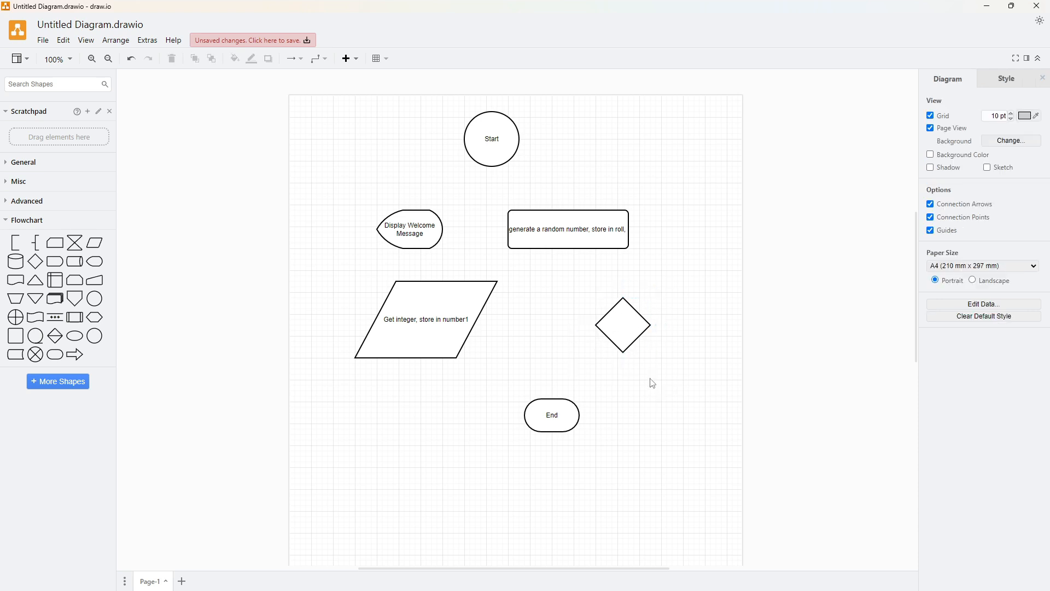
pyautogui.doubleClick(625, 327)
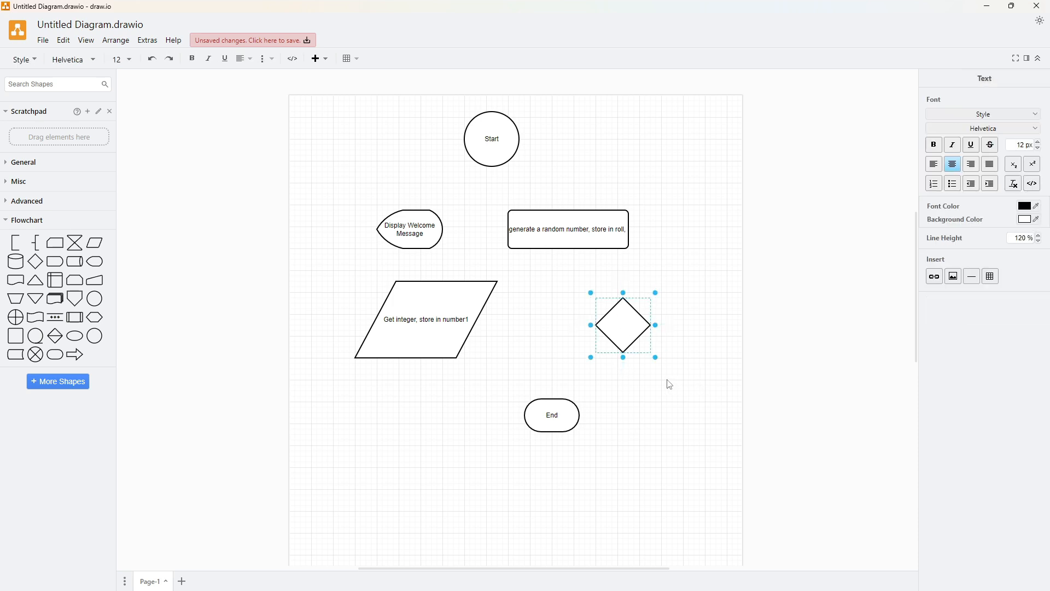
pyautogui.write('x > y')
pyautogui.click(666, 379)
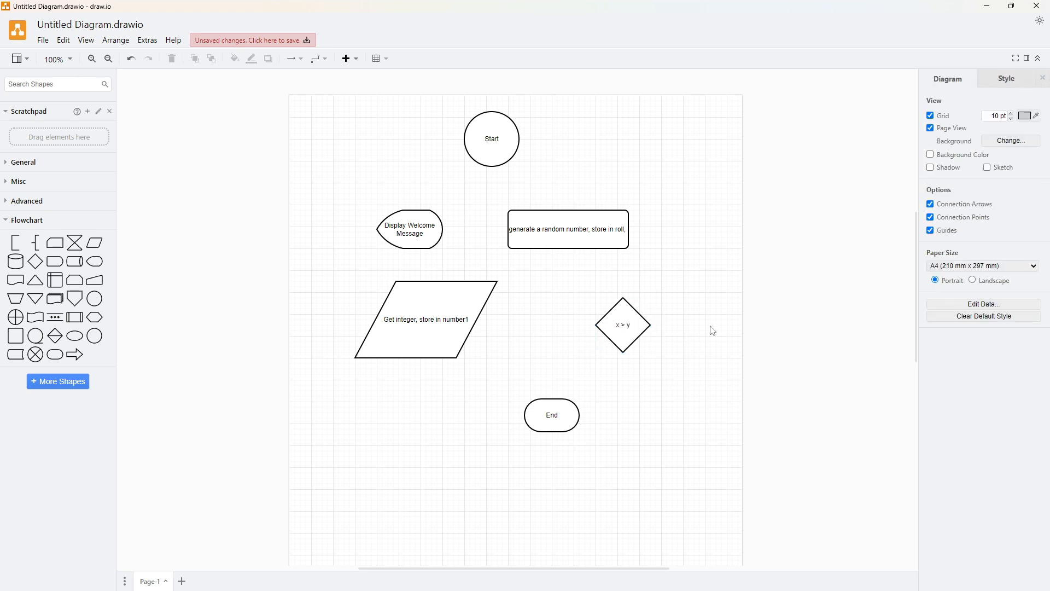
# Move the End terminator lower, shift the diamond up and left, and place a Display shape below it on each side.
pyautogui.moveTo(619, 316)
pyautogui.moveTo(550, 417)
pyautogui.moveTo(551, 418); pyautogui.dragTo(551, 464)
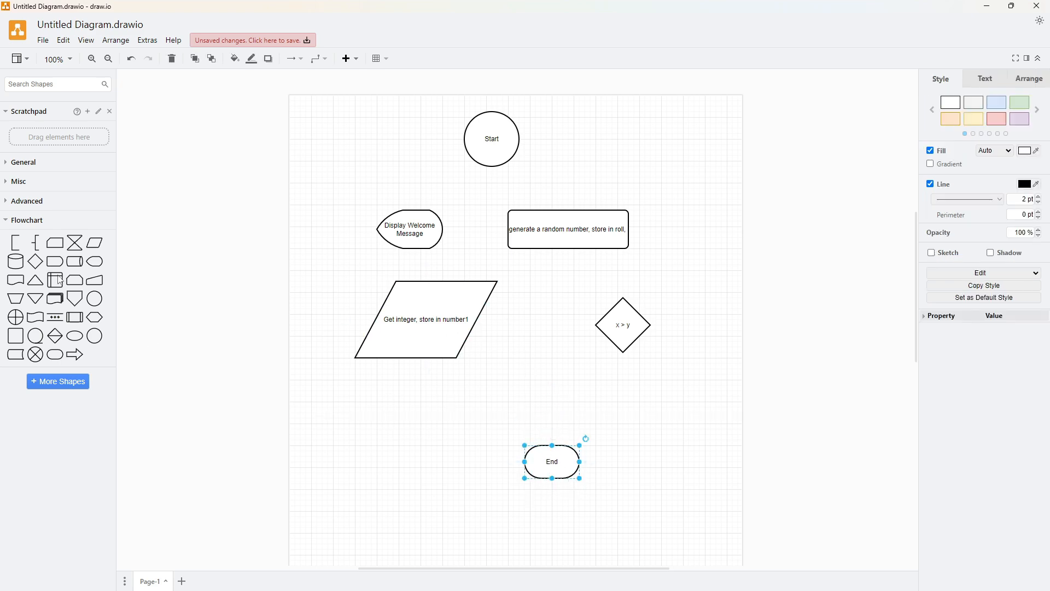
pyautogui.click(94, 261)
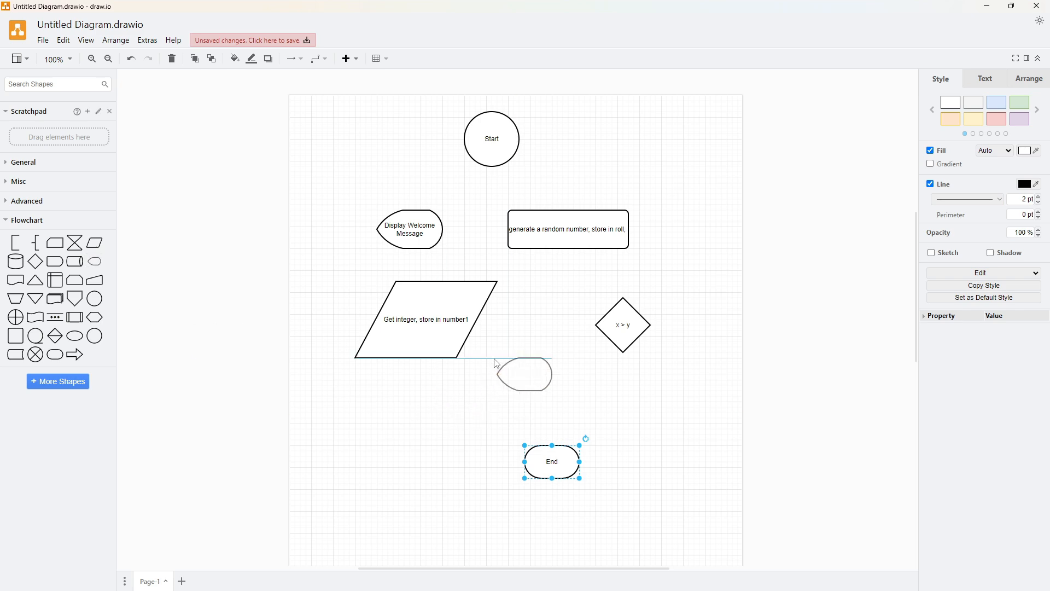
pyautogui.moveTo(626, 317); pyautogui.dragTo(604, 289)
pyautogui.moveTo(95, 262); pyautogui.dragTo(646, 366)
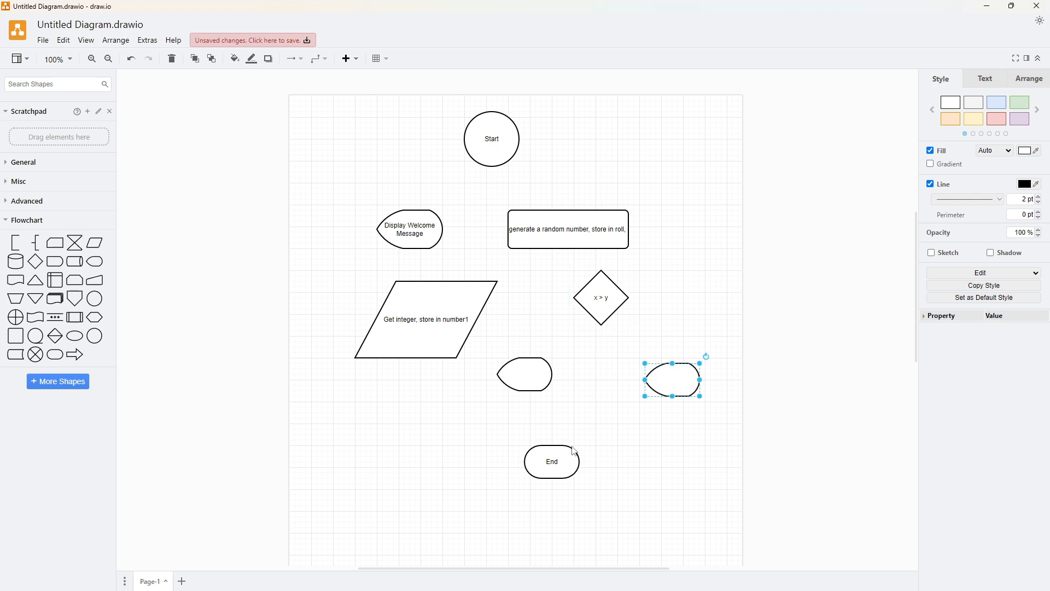
# Connect the left corner of the x > y diamond to the top edge of the left blank Display shape with an arrow.
pyautogui.click(599, 307)
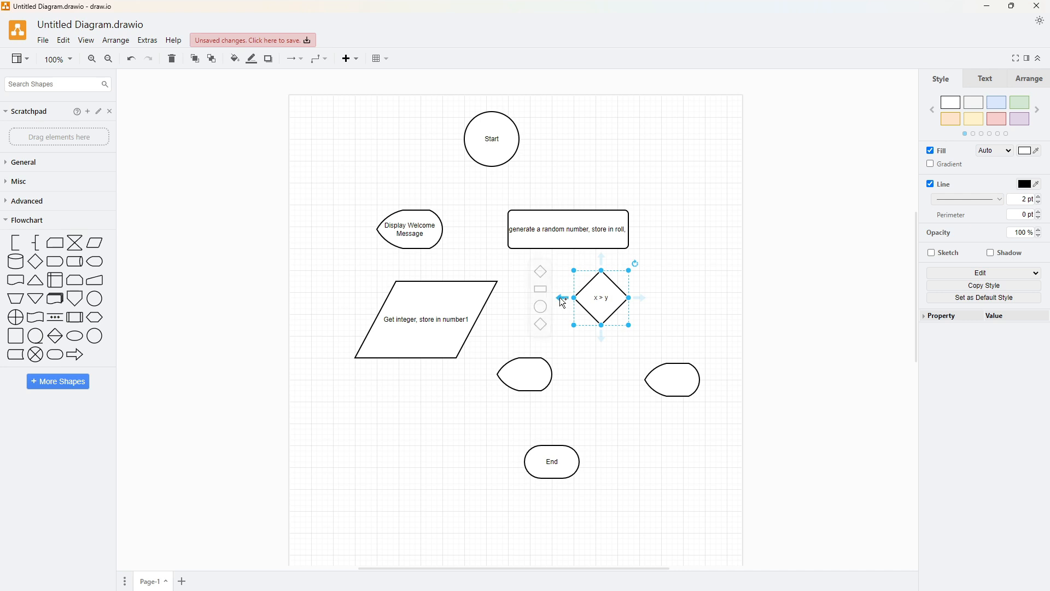
pyautogui.moveTo(602, 256)
pyautogui.moveTo(602, 335)
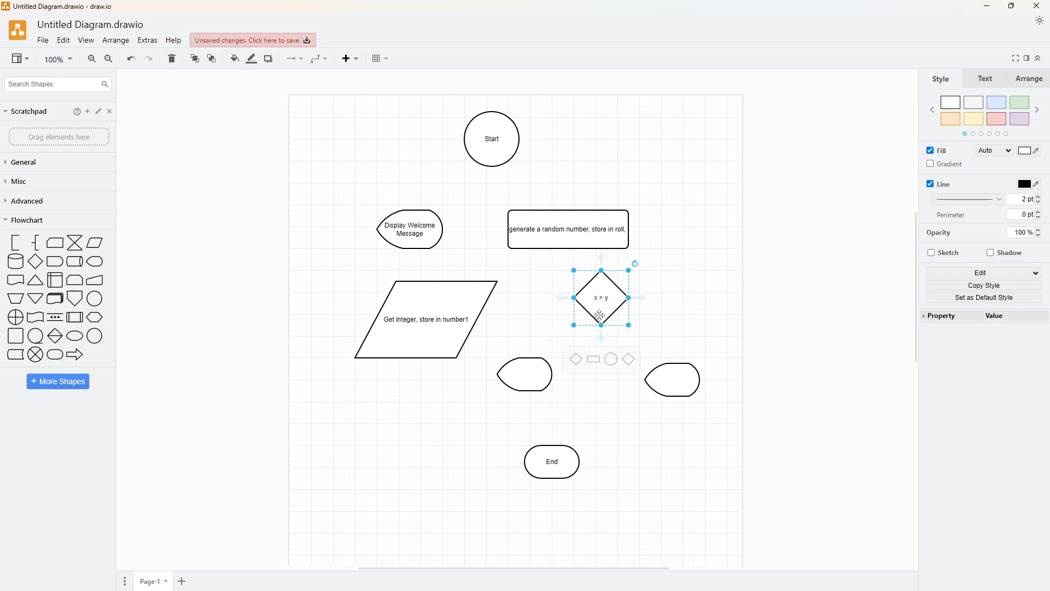
pyautogui.moveTo(564, 299)
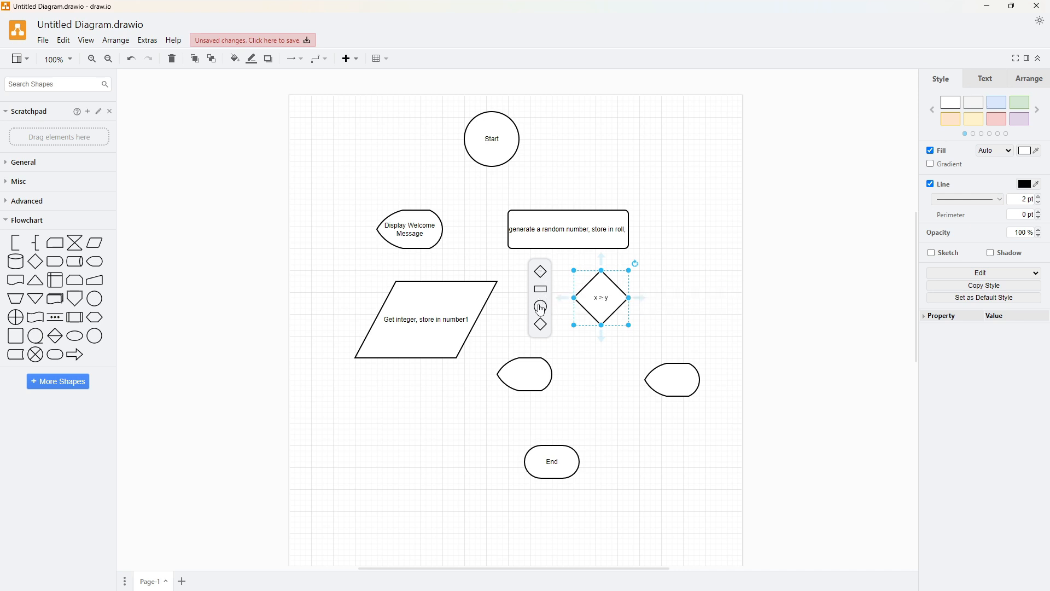
pyautogui.moveTo(104, 300)
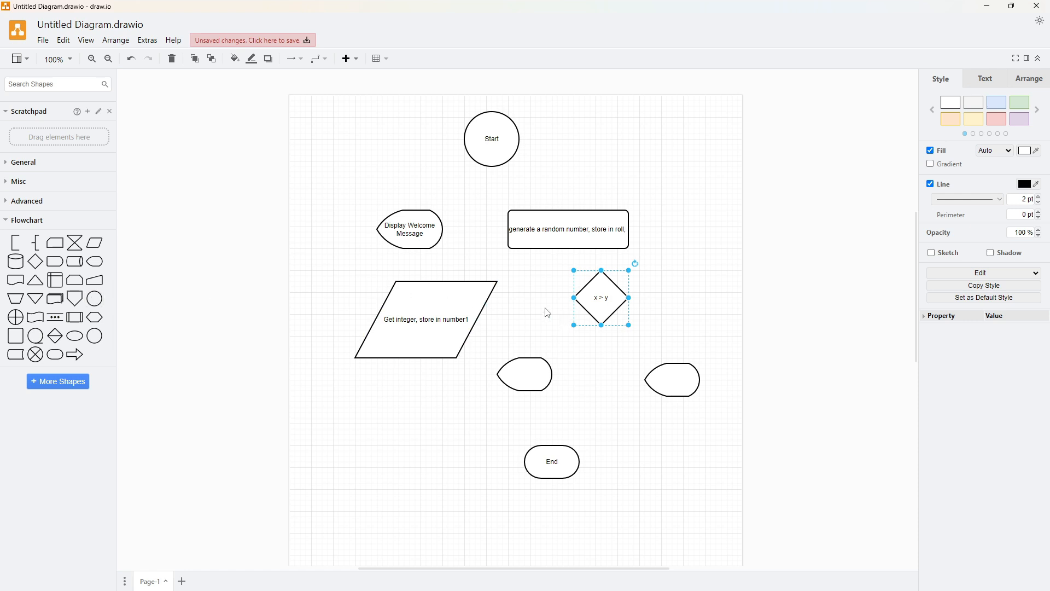
pyautogui.moveTo(560, 298)
pyautogui.moveTo(562, 299); pyautogui.dragTo(523, 361)
pyautogui.moveTo(525, 358); pyautogui.dragTo(524, 343)
pyautogui.moveTo(524, 345); pyautogui.dragTo(468, 344)
pyautogui.moveTo(466, 342); pyautogui.dragTo(485, 304)
pyautogui.moveTo(486, 304); pyautogui.dragTo(535, 359)
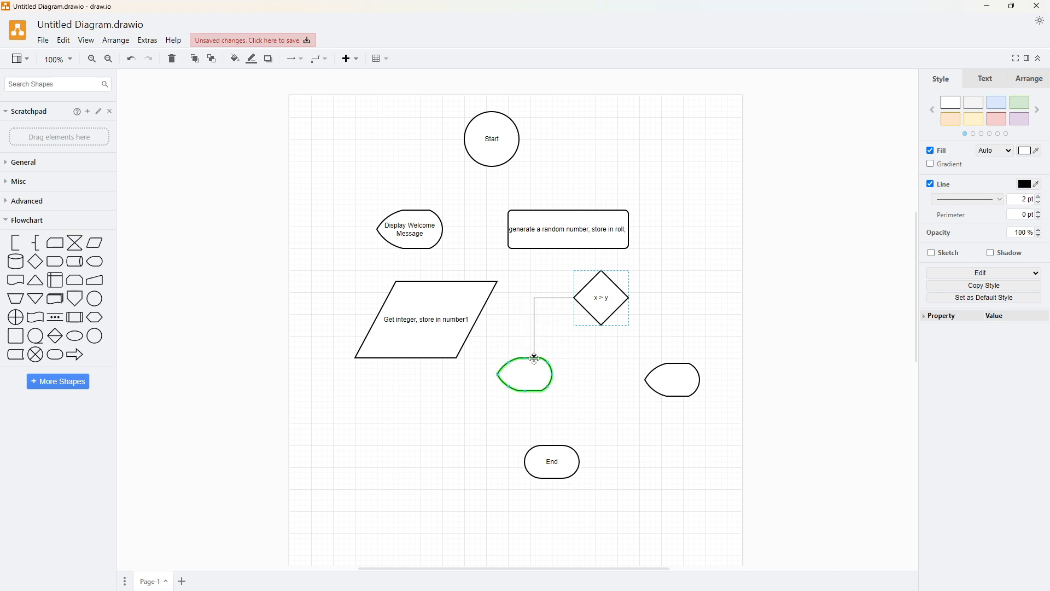
pyautogui.moveTo(535, 359); pyautogui.dragTo(534, 359)
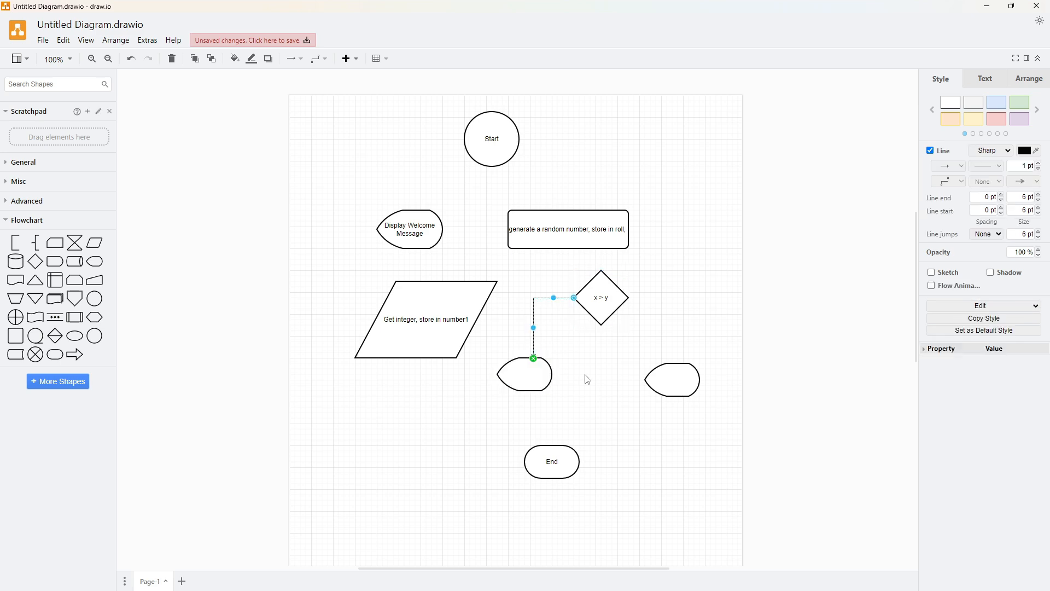
# Shift the connected diamond and left blank Display shape slightly to test how the arrow follows them.
pyautogui.click(589, 372)
pyautogui.moveTo(607, 316)
pyautogui.mouseDown()
pyautogui.moveTo(662, 311)
pyautogui.moveTo(618, 322)
pyautogui.mouseUp()
pyautogui.moveTo(536, 369)
pyautogui.mouseDown()
pyautogui.moveTo(573, 389)
pyautogui.moveTo(527, 364)
pyautogui.moveTo(549, 383)
pyautogui.moveTo(539, 371)
pyautogui.moveTo(538, 279)
pyautogui.moveTo(536, 364)
pyautogui.mouseUp()
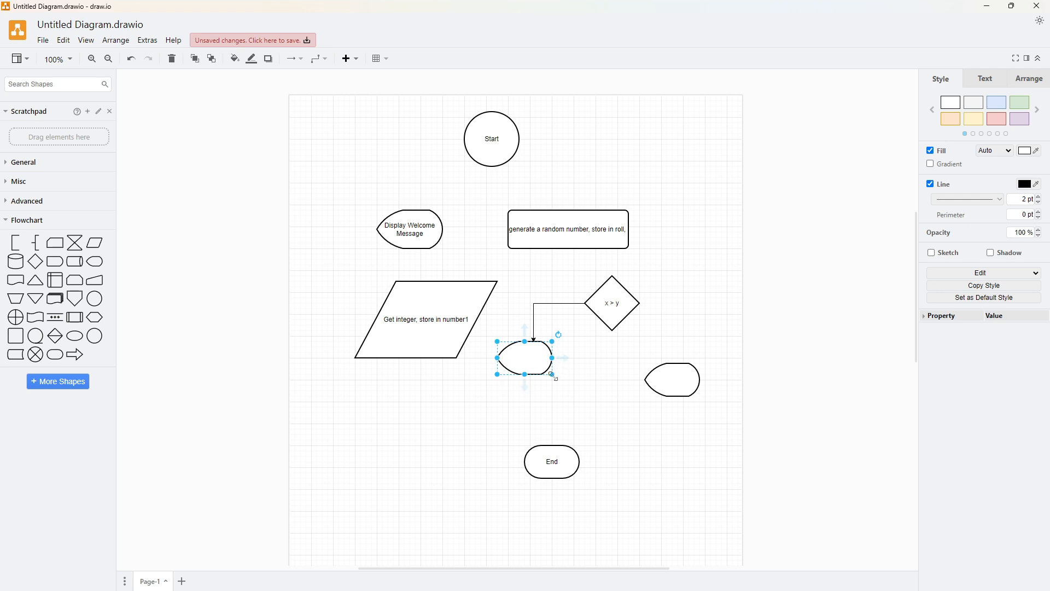
pyautogui.moveTo(530, 362)
pyautogui.mouseDown()
pyautogui.moveTo(587, 397)
pyautogui.moveTo(501, 407)
pyautogui.moveTo(550, 404)
pyautogui.moveTo(551, 394)
pyautogui.moveTo(528, 394)
pyautogui.moveTo(528, 355)
pyautogui.moveTo(512, 378)
pyautogui.moveTo(545, 375)
pyautogui.mouseUp()
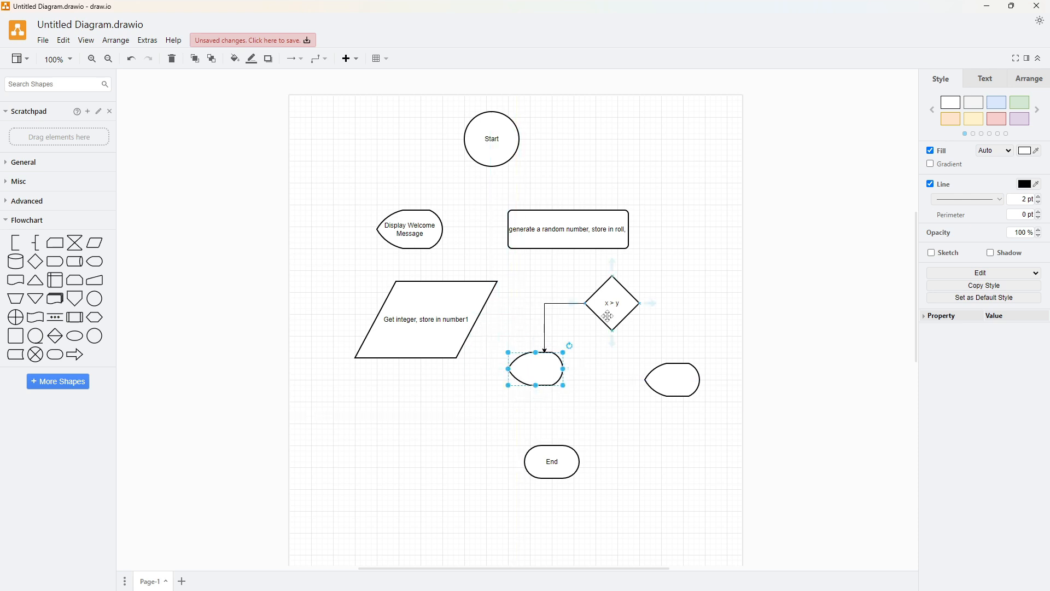
# Connect the diamond's right corner to the other blank Display shape and move that shape up beside the diamond.
pyautogui.click(624, 314)
pyautogui.moveTo(651, 300); pyautogui.dragTo(678, 294)
pyautogui.click(652, 436)
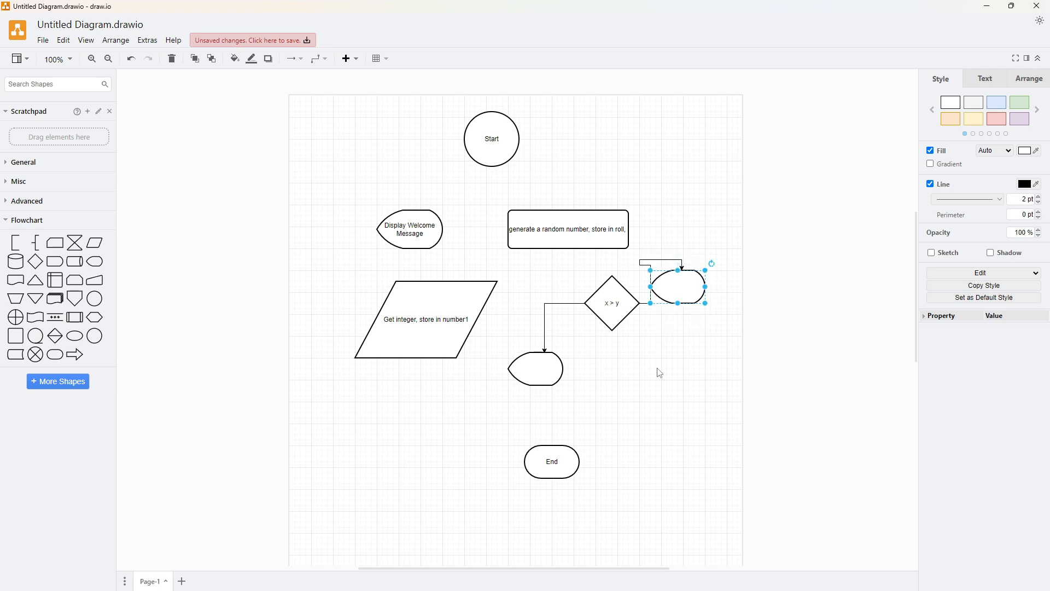
pyautogui.click(657, 373)
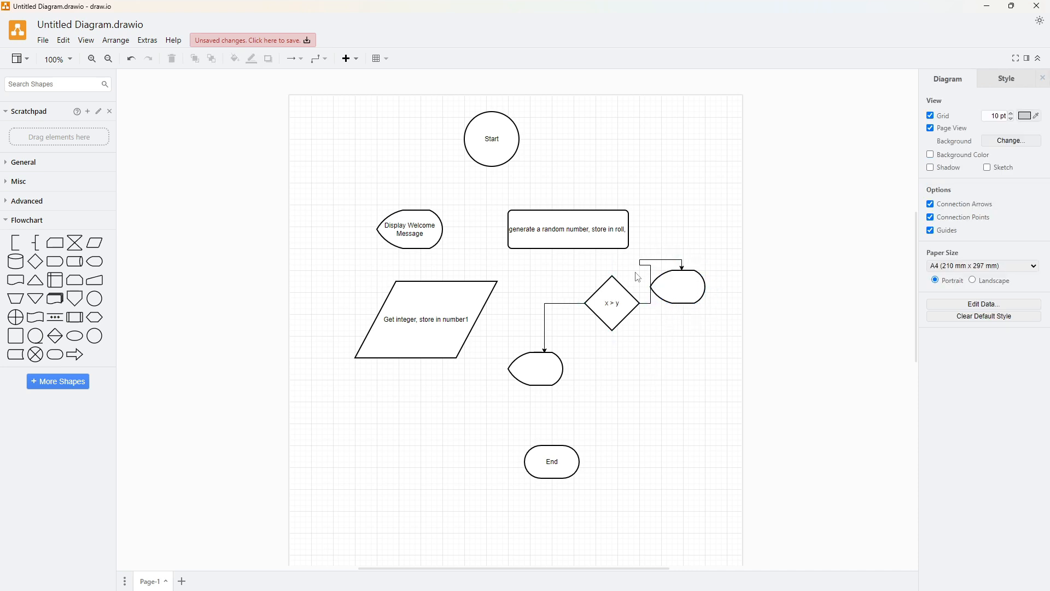
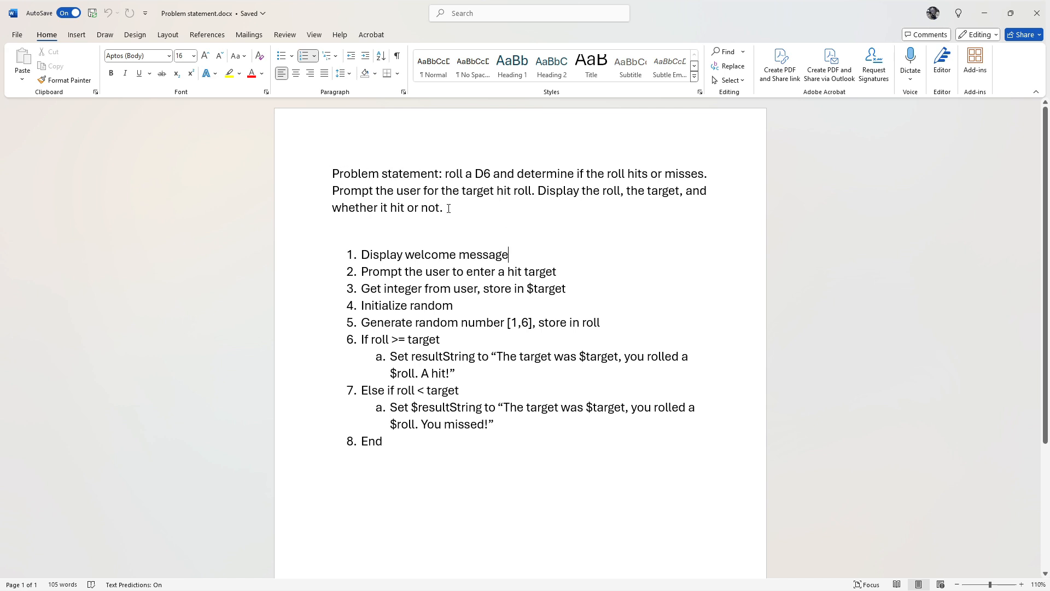
# Switch to the problem statement in Word and review algorithm steps 1 to 5, including the variable notation and random range.
pyautogui.click(537, 259)
pyautogui.doubleClick(530, 293)
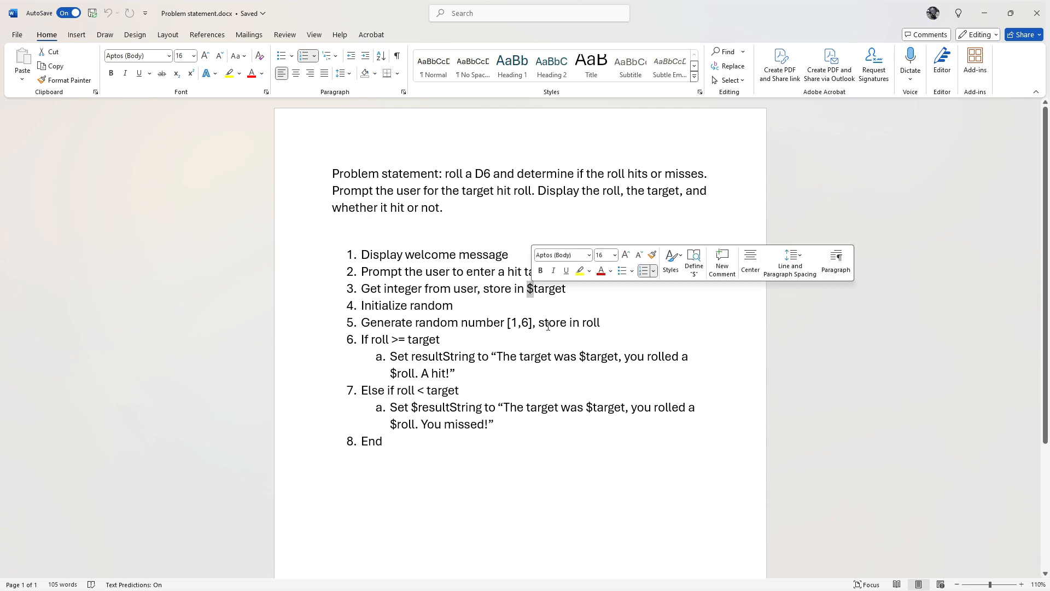
pyautogui.click(587, 291)
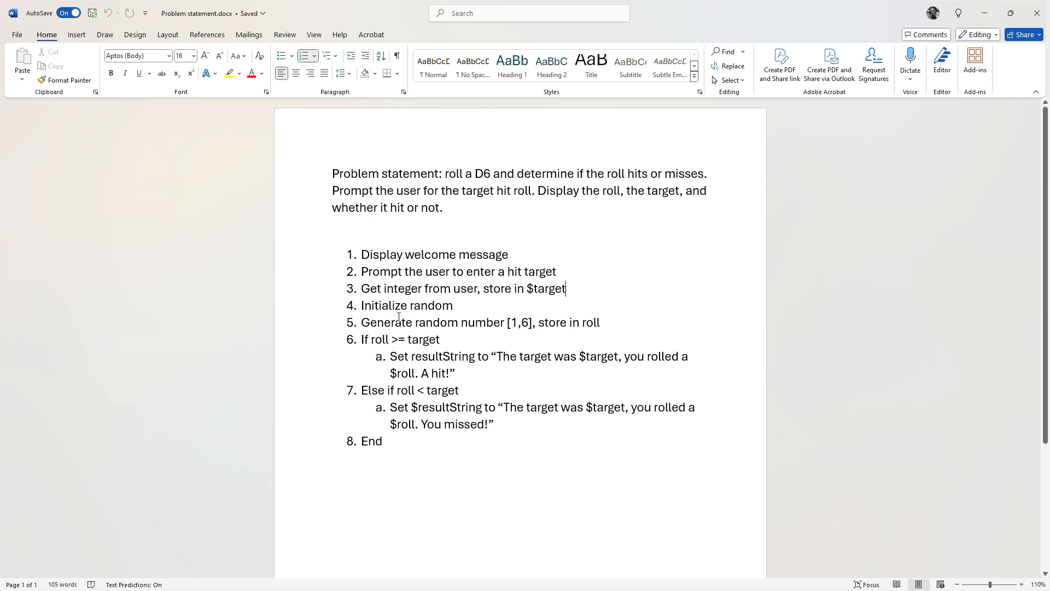
pyautogui.click(463, 309)
pyautogui.moveTo(370, 302); pyautogui.dragTo(466, 304)
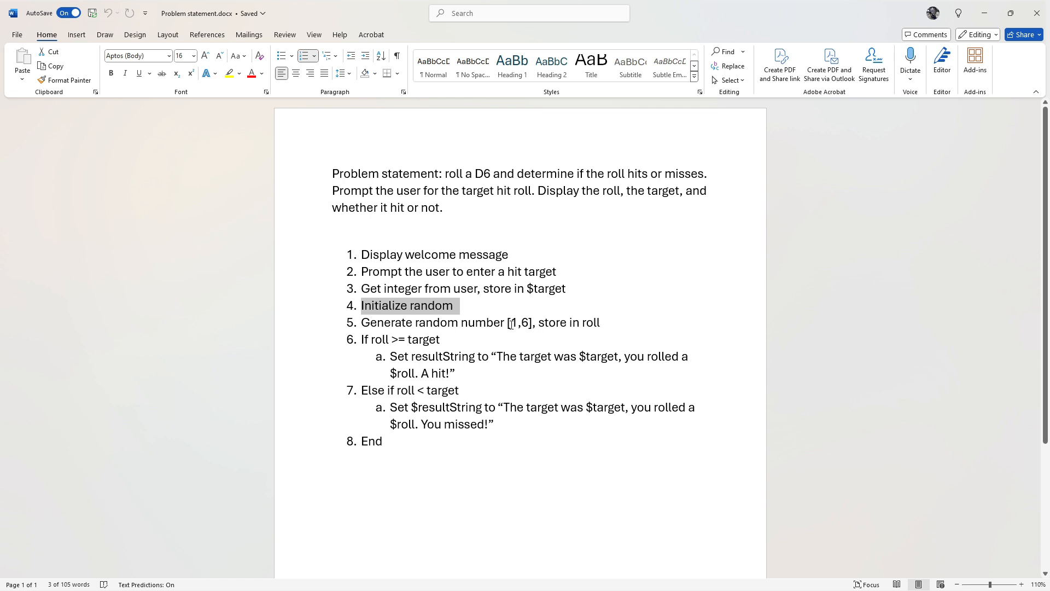
pyautogui.doubleClick(508, 323)
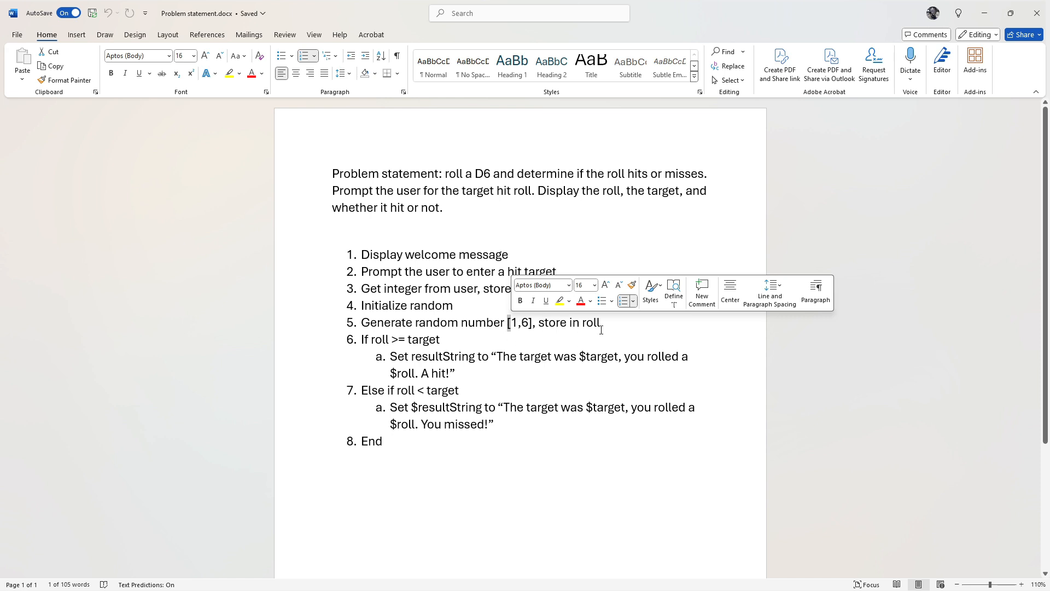
# Prefix the variables with "$" in steps 5 and 6, giving "store in $roll" and "If $roll >= $target".
pyautogui.click(583, 325)
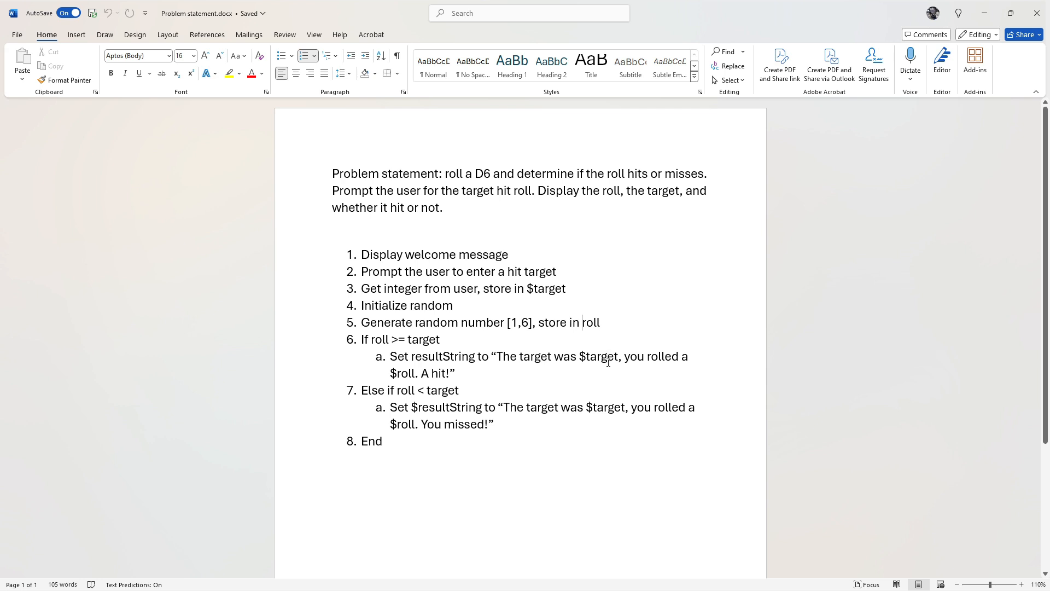
pyautogui.write('$')
pyautogui.write('$')
pyautogui.hotkey('ctrl', 'Right')
pyautogui.hotkey('ctrl', 'Right')
pyautogui.write('$')
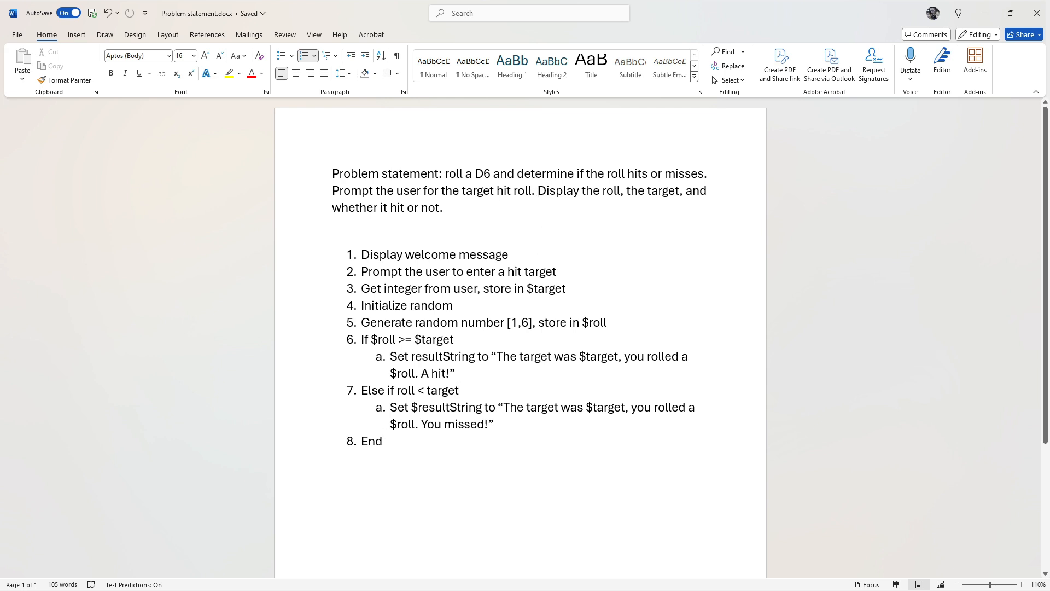
# Check the problem statement's display requirement and insert a top-level step "Display $resultString to user" before End.
pyautogui.moveTo(536, 190); pyautogui.dragTo(544, 209)
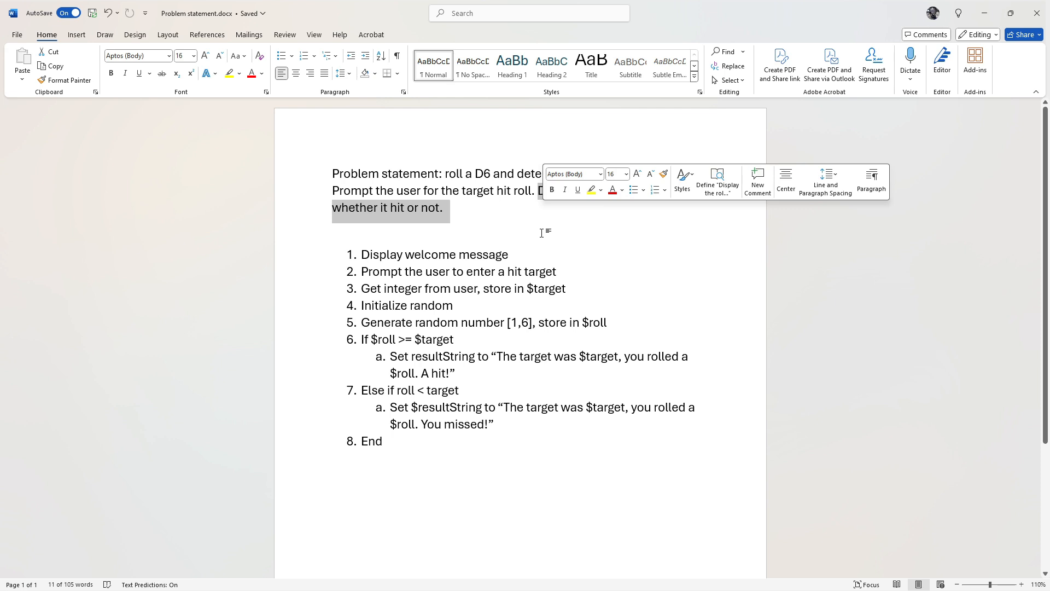
pyautogui.click(421, 451)
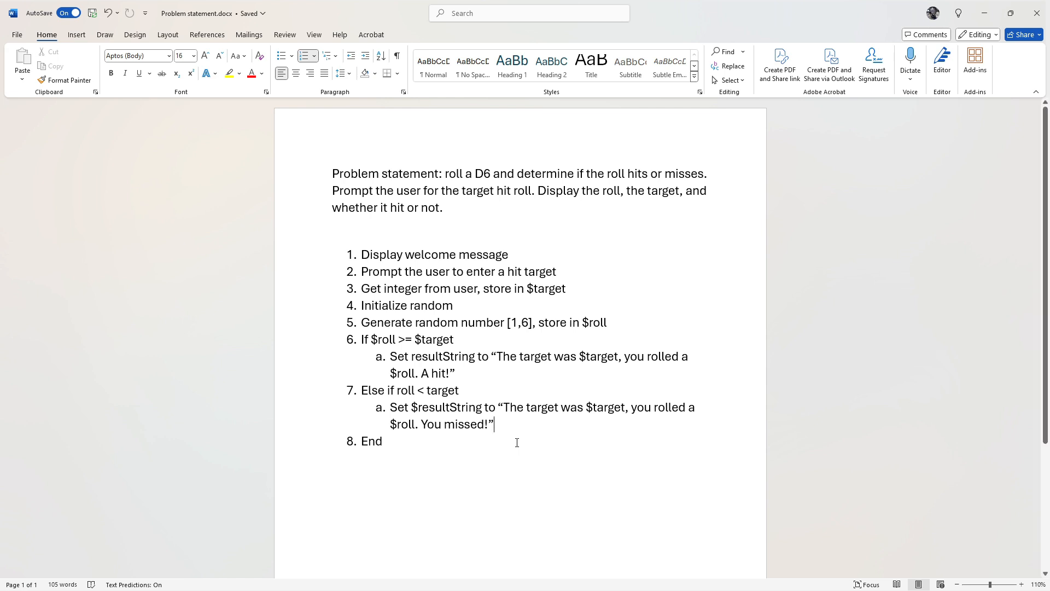
pyautogui.press('Return')
pyautogui.press('Return')
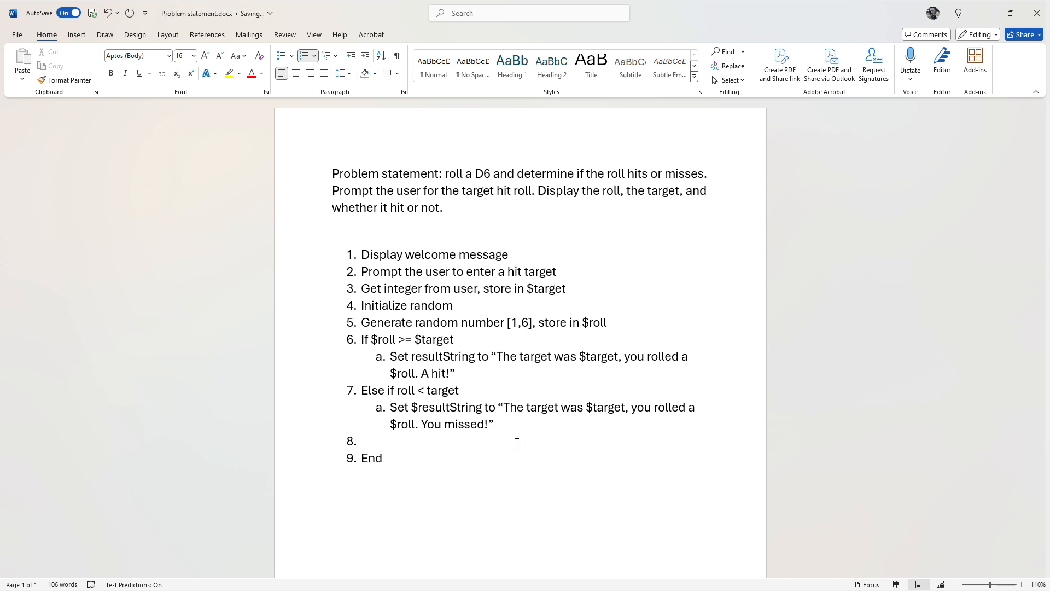
pyautogui.write('Display $resultString to user')
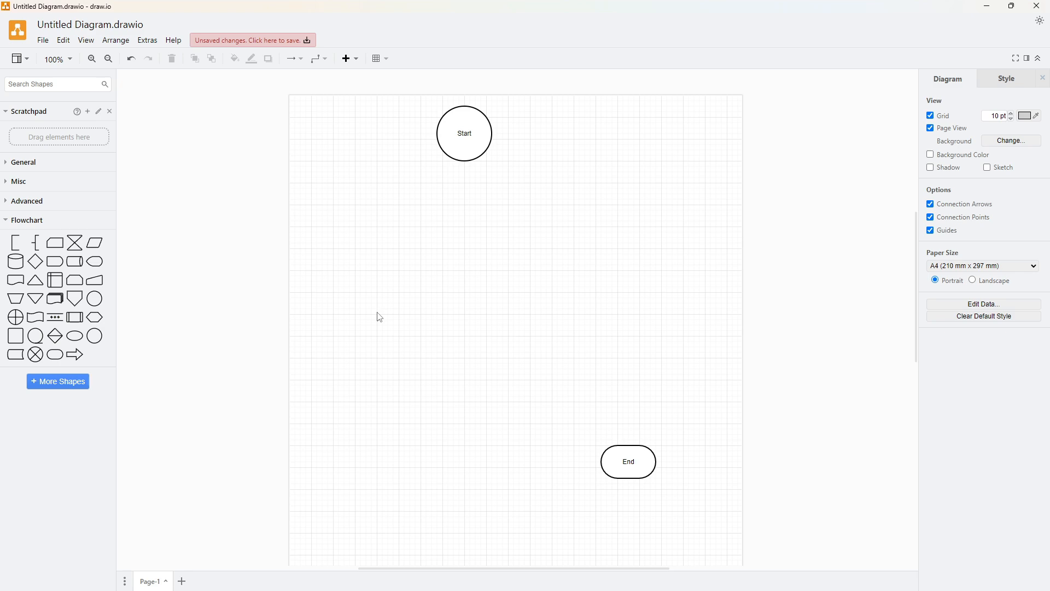
# Add a Display shape below Start, label it "Display Weclome Message" and enlarge it slightly to fit the text.
pyautogui.moveTo(95, 263); pyautogui.dragTo(432, 199)
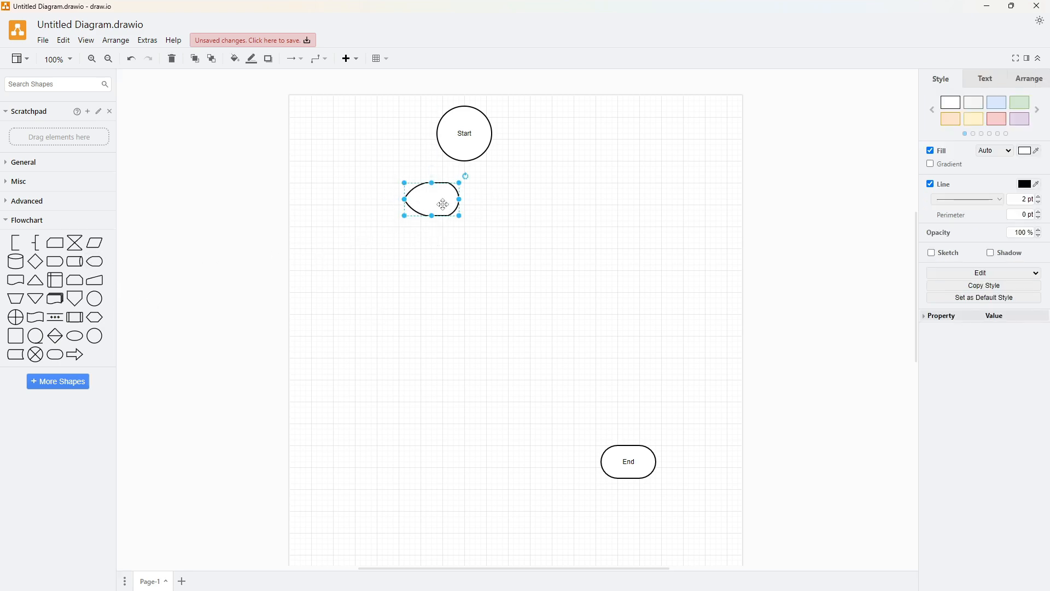
pyautogui.moveTo(444, 205)
pyautogui.mouseDown()
pyautogui.moveTo(441, 215)
pyautogui.moveTo(450, 205)
pyautogui.mouseUp()
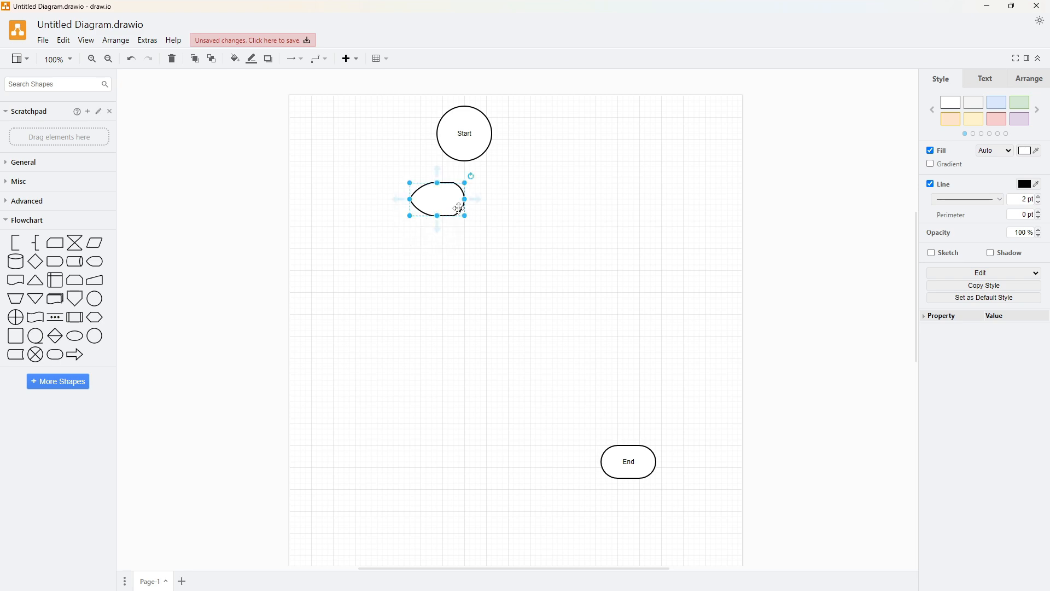
pyautogui.doubleClick(431, 204)
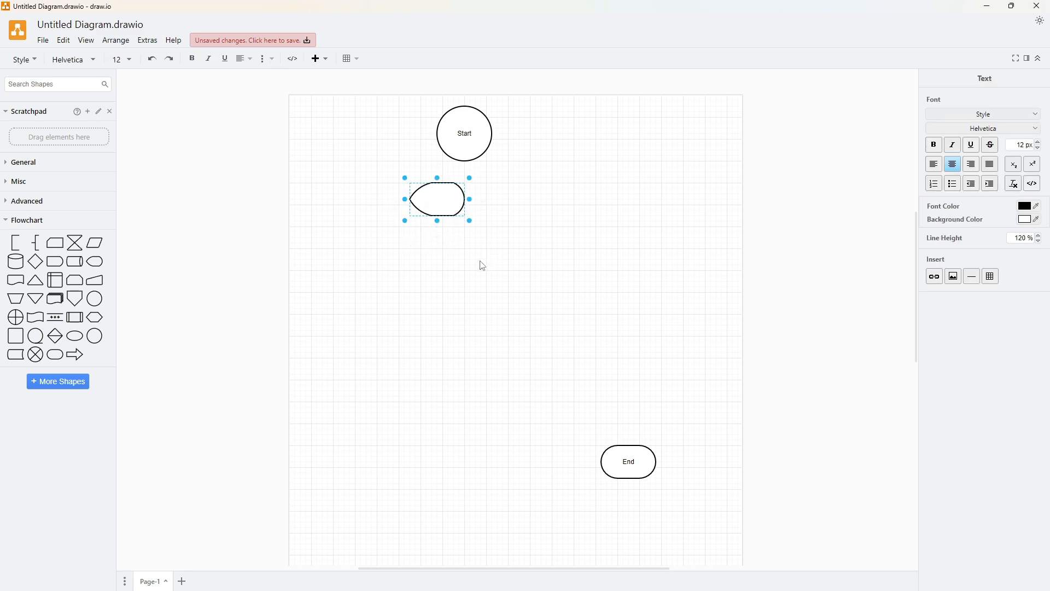
pyautogui.write('Display Wed')
pyautogui.write('lome Message')
pyautogui.click(483, 267)
pyautogui.click(440, 209)
pyautogui.moveTo(465, 216); pyautogui.dragTo(476, 222)
pyautogui.click(428, 282)
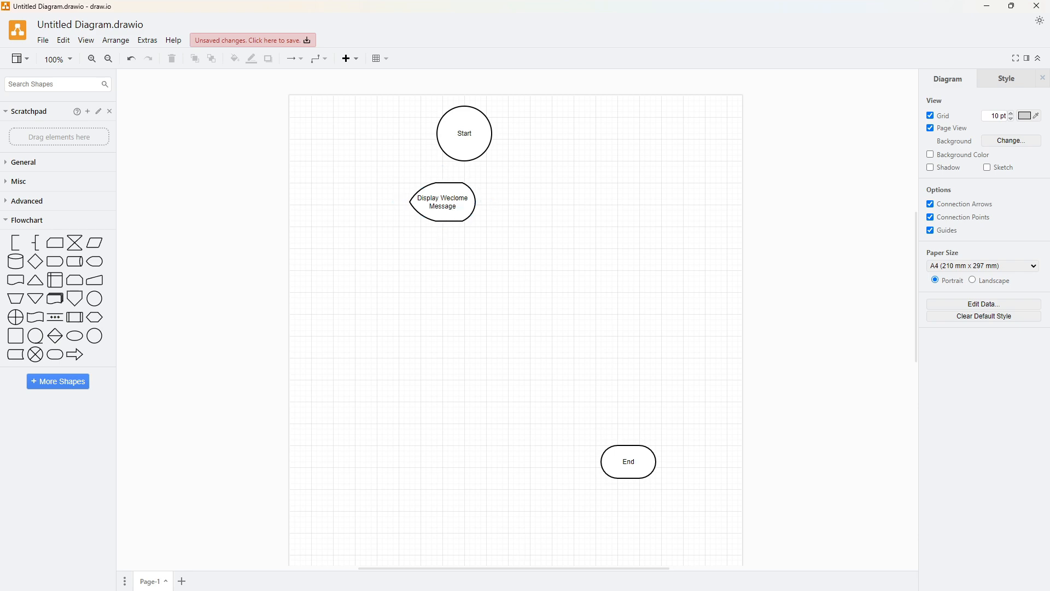
# Check the algorithm in Word, then add a second Display shape below the welcome message labelled "Prompt user for hit target".
pyautogui.hotkey('alt', 'Tab')
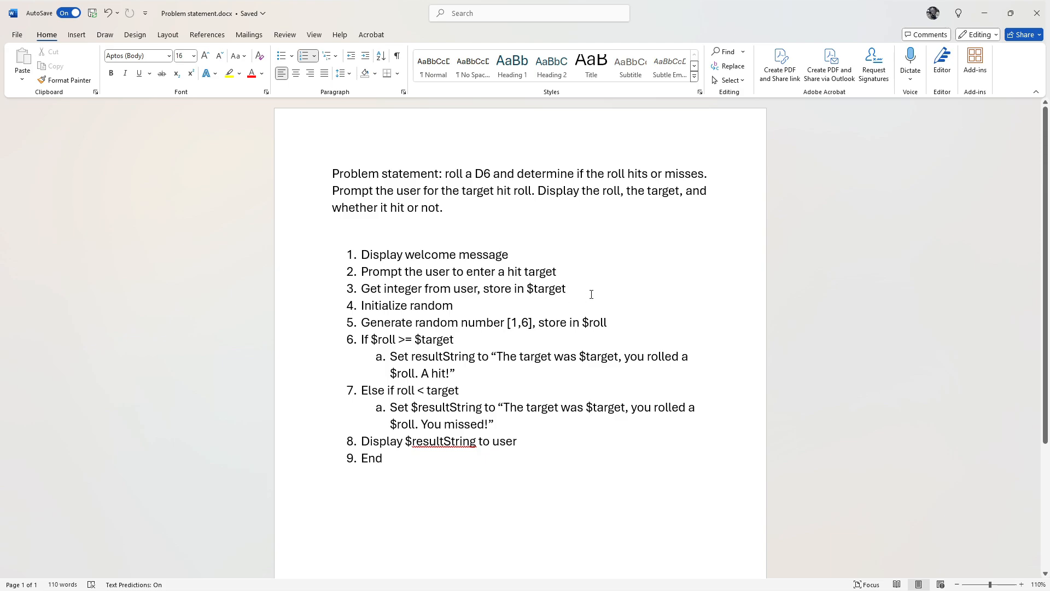
pyautogui.hotkey('alt', 'Tab')
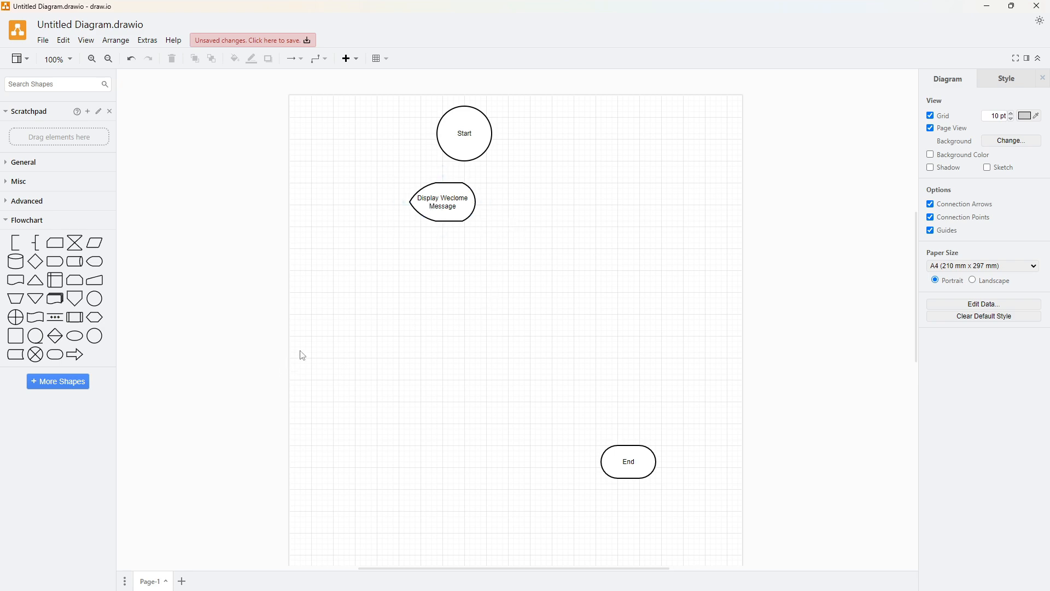
pyautogui.moveTo(95, 261); pyautogui.dragTo(421, 244)
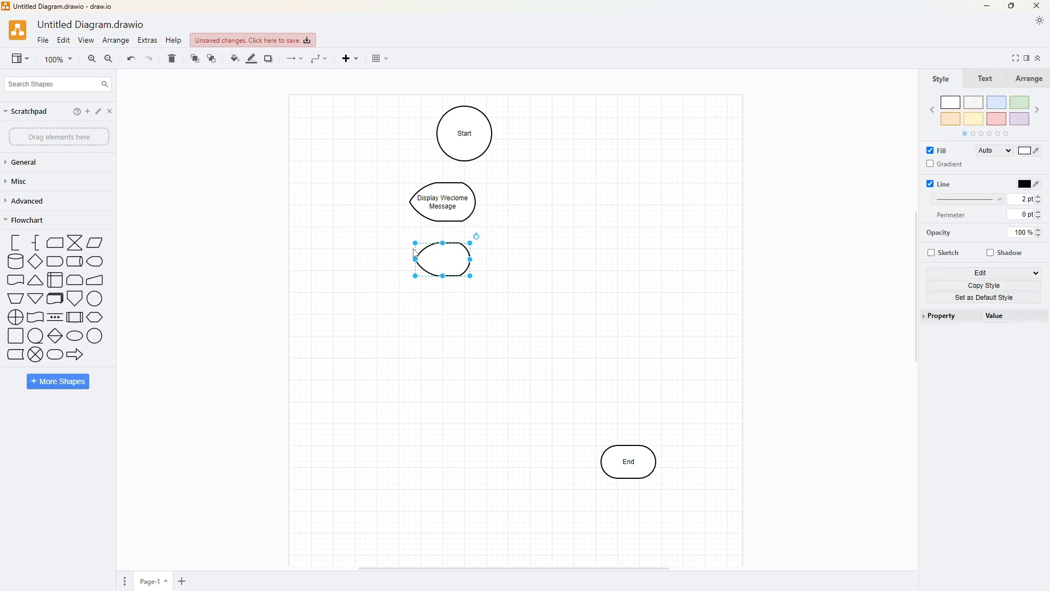
pyautogui.doubleClick(449, 266)
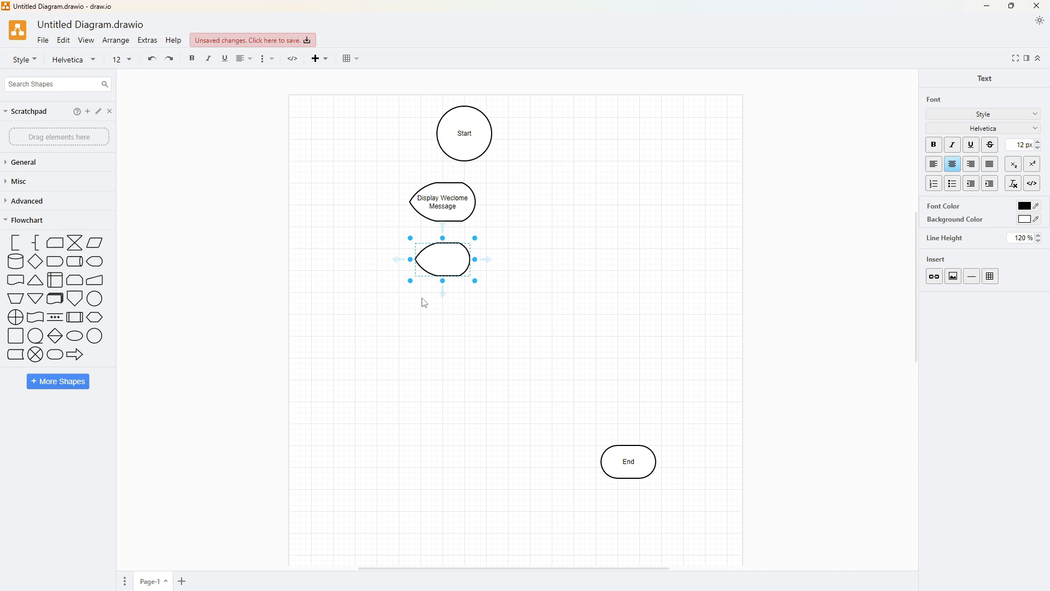
pyautogui.write('Prompt user for hit target')
pyautogui.click(439, 323)
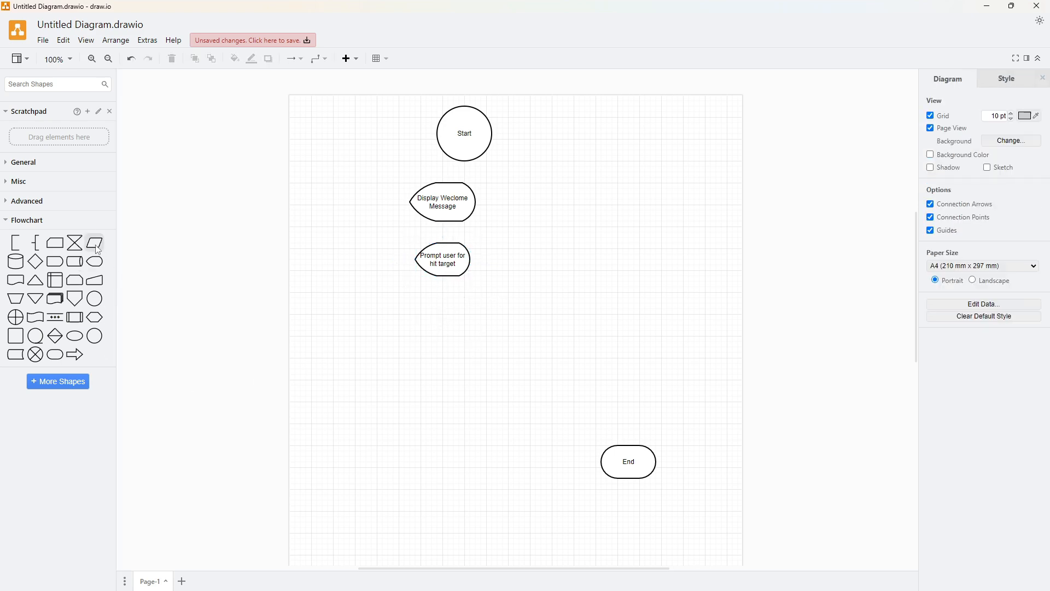
# Add a data parallelogram below the prompt shape and label it "Get integer,store in target".
pyautogui.moveTo(93, 248); pyautogui.dragTo(417, 309)
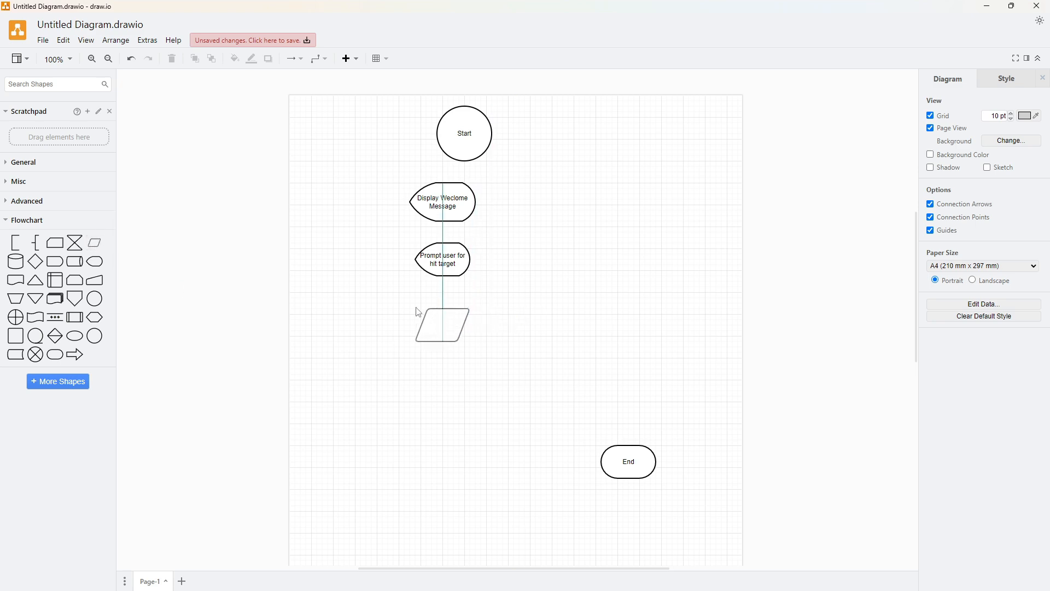
pyautogui.doubleClick(438, 332)
pyautogui.write('Get inter')
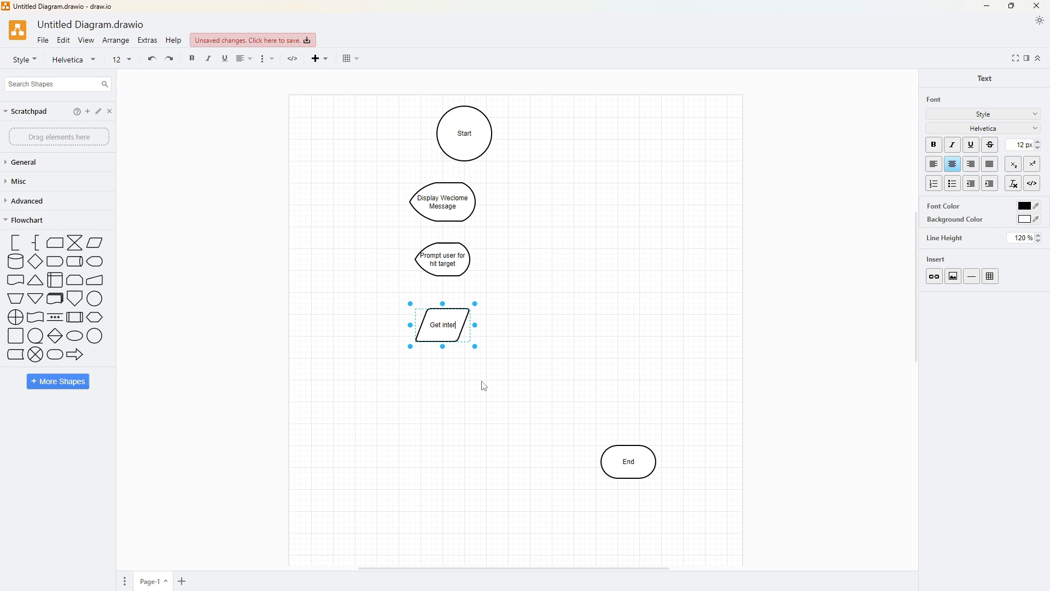
pyautogui.press('BackSpace')
pyautogui.write('ger,store in target')
pyautogui.click(484, 385)
# Widen the parallelogram to hold its text on one line and position it just below the prompt shape.
pyautogui.click(418, 354)
pyautogui.click(433, 338)
pyautogui.moveTo(474, 327); pyautogui.dragTo(449, 304)
pyautogui.click(487, 395)
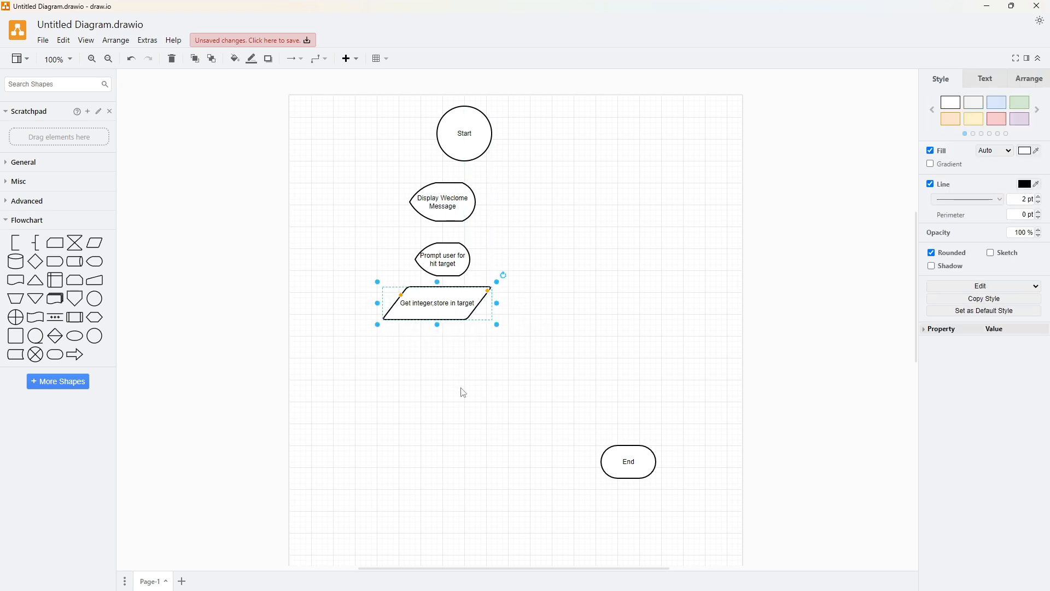
pyautogui.click(488, 372)
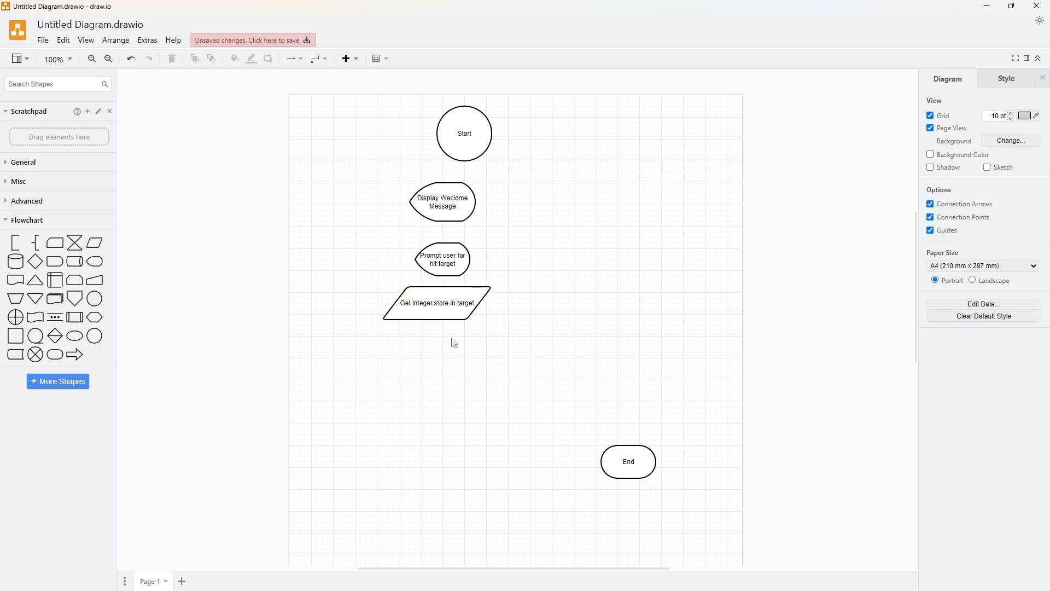
pyautogui.moveTo(427, 310); pyautogui.dragTo(428, 315)
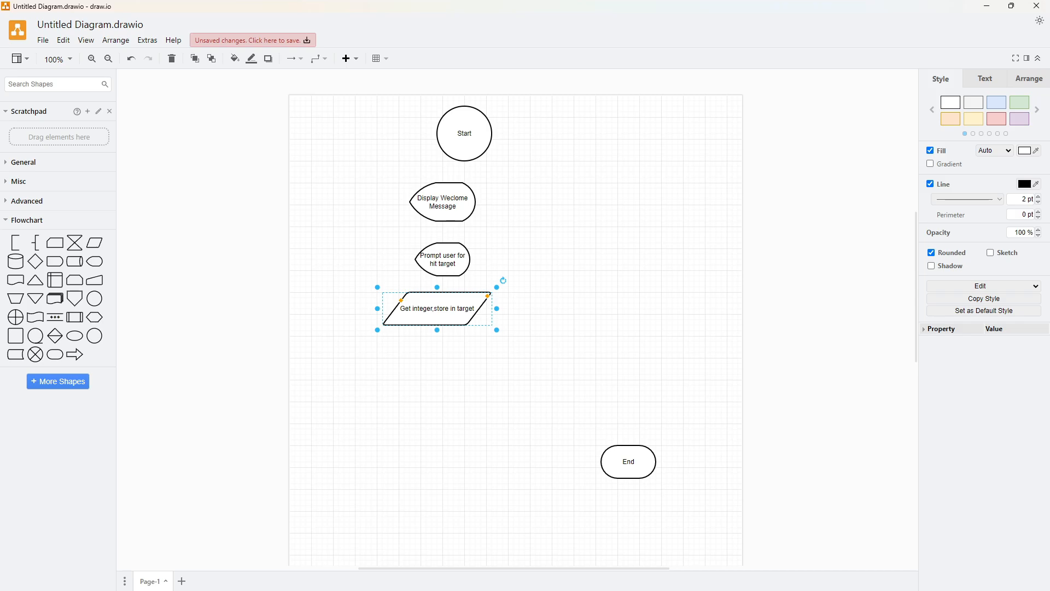
# Check the next algorithm step in Word, add a process box labelled "init random" below the parallelogram and reduce its height.
pyautogui.hotkey('alt', 'Tab')
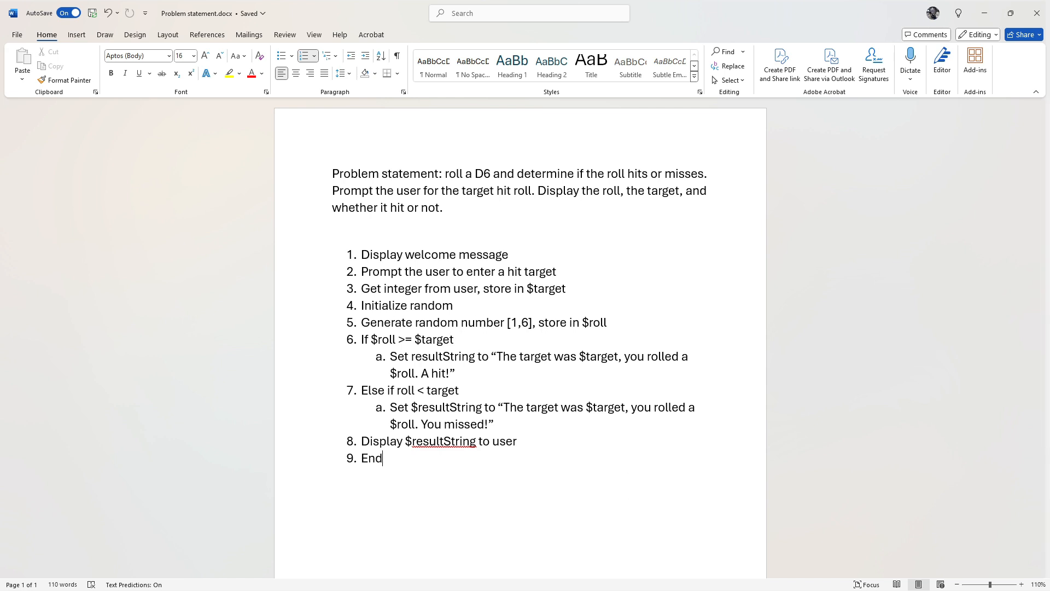
pyautogui.hotkey('alt', 'Tab')
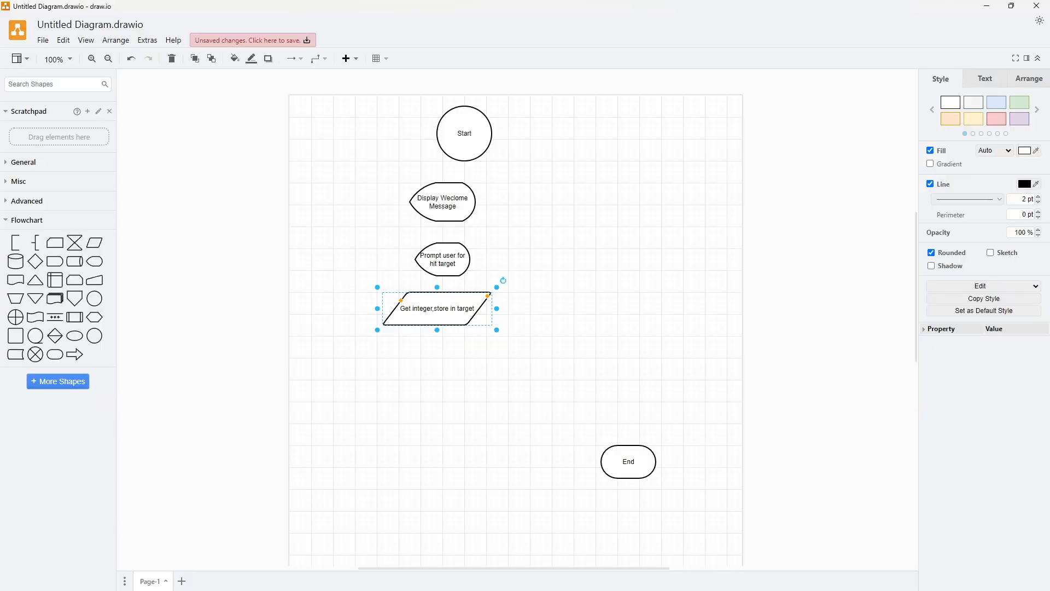
pyautogui.click(284, 363)
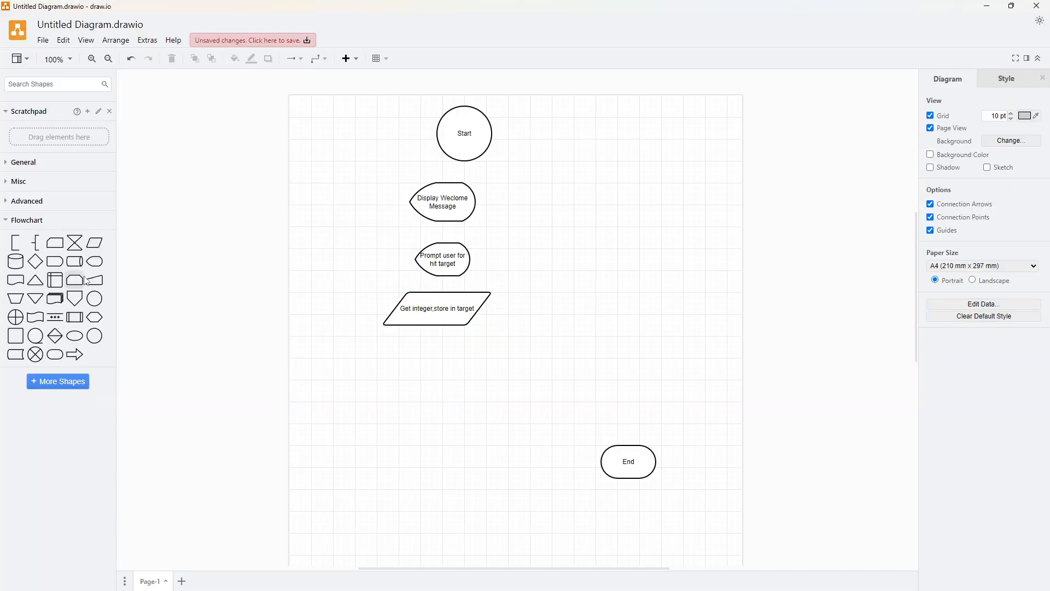
pyautogui.moveTo(15, 335); pyautogui.dragTo(389, 356)
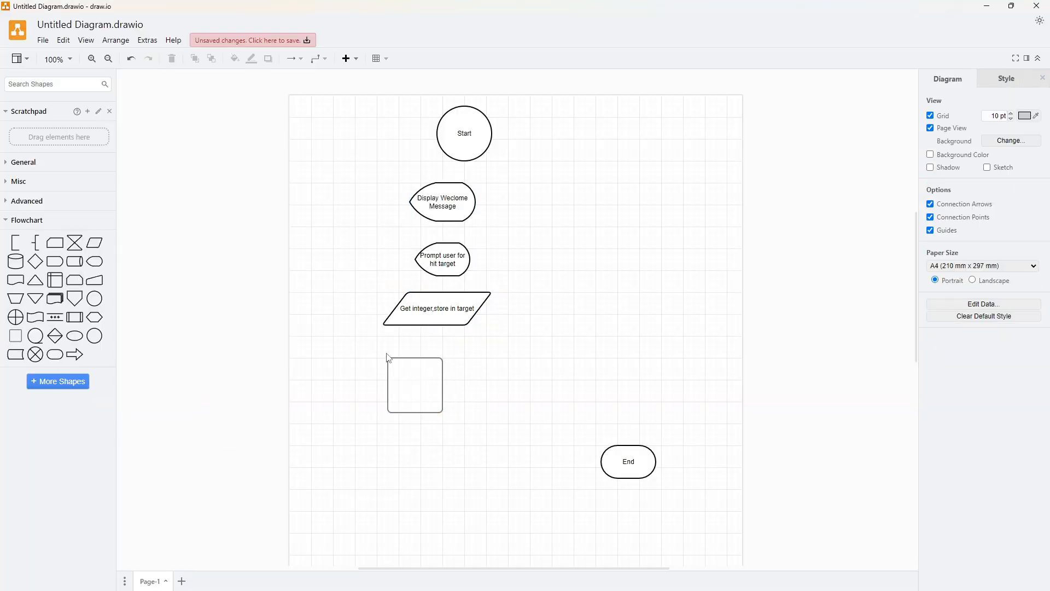
pyautogui.doubleClick(396, 376)
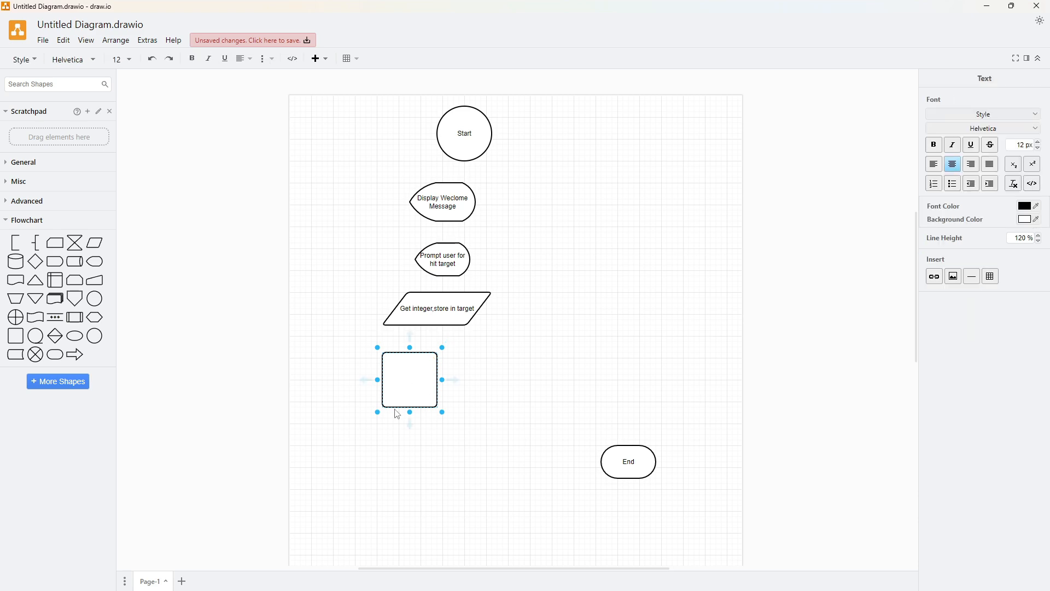
pyautogui.write('init random')
pyautogui.moveTo(410, 412); pyautogui.dragTo(412, 380)
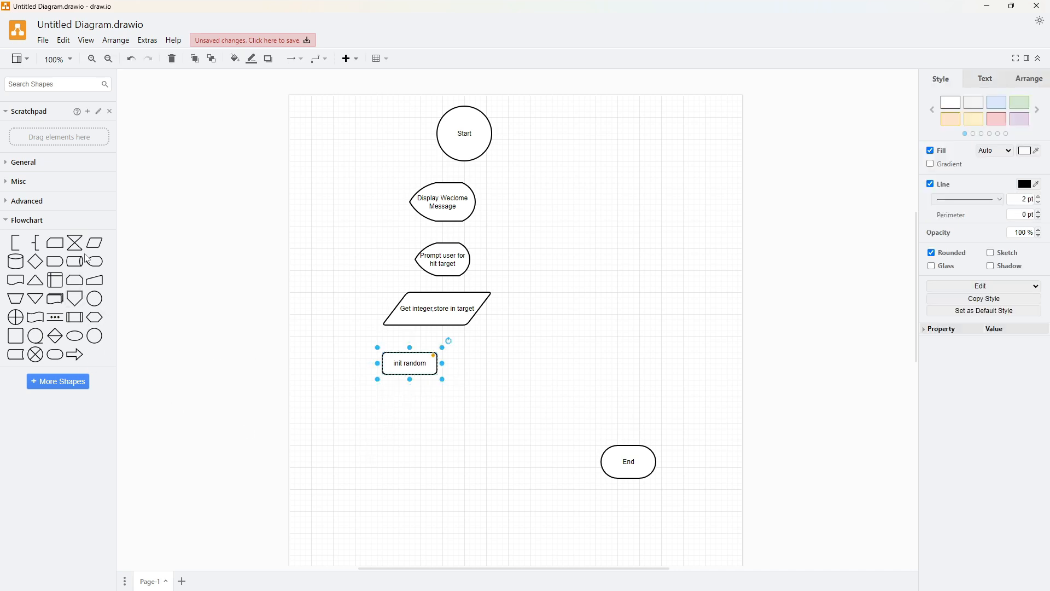
# Add another process box below "init random" and label it "generate [1,6] store in roll".
pyautogui.moveTo(15, 336); pyautogui.dragTo(391, 424)
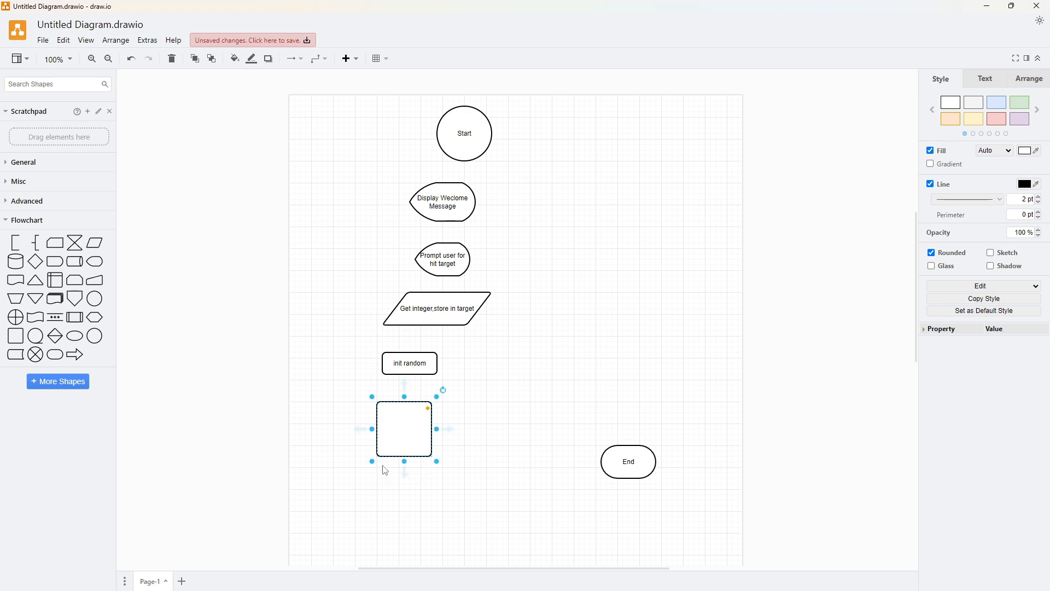
pyautogui.doubleClick(407, 435)
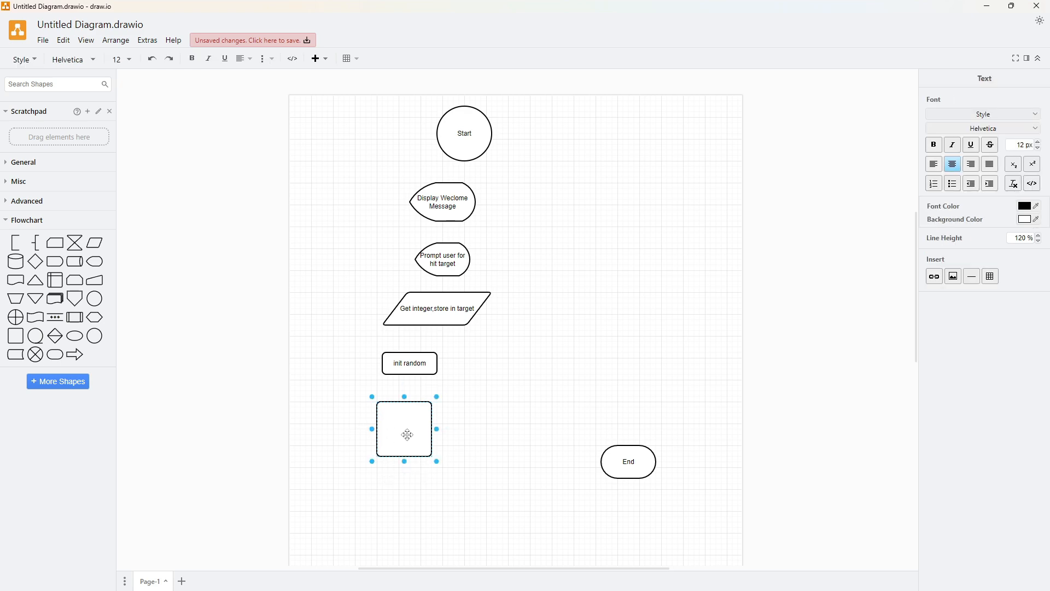
pyautogui.write('gener')
pyautogui.write('ate ')
pyautogui.write('[')
pyautogui.write("'")
pyautogui.press('BackSpace')
pyautogui.write('1,6')
pyautogui.write(']')
pyautogui.write(' store in')
pyautogui.write(' r')
pyautogui.write('oll')
pyautogui.click(529, 492)
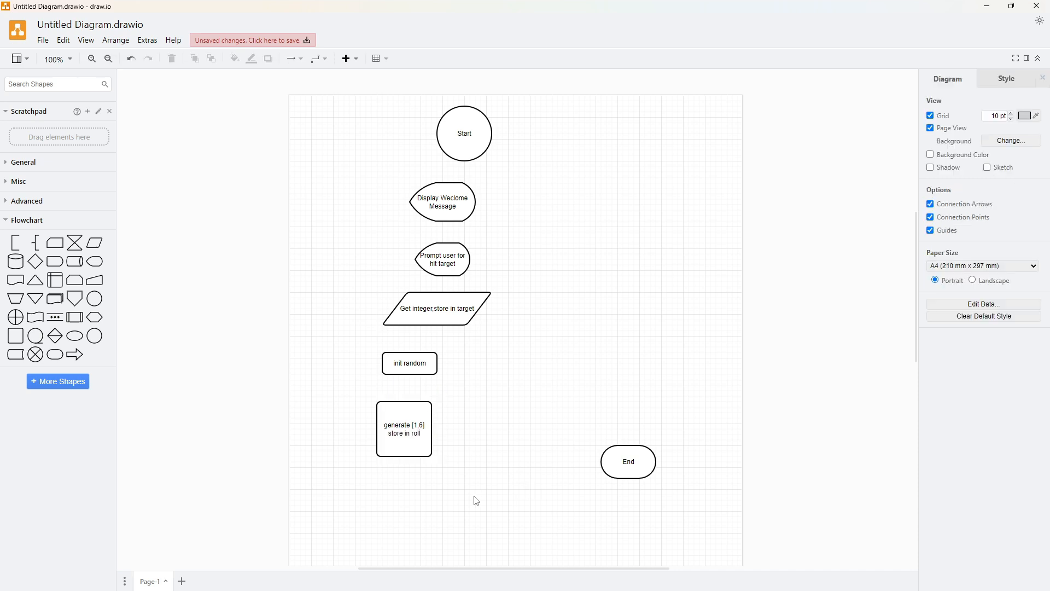
# Reduce the height of the "generate [1,6] store in roll" box to fit its two lines of text.
pyautogui.click(412, 453)
pyautogui.moveTo(405, 461); pyautogui.dragTo(405, 431)
pyautogui.click(434, 488)
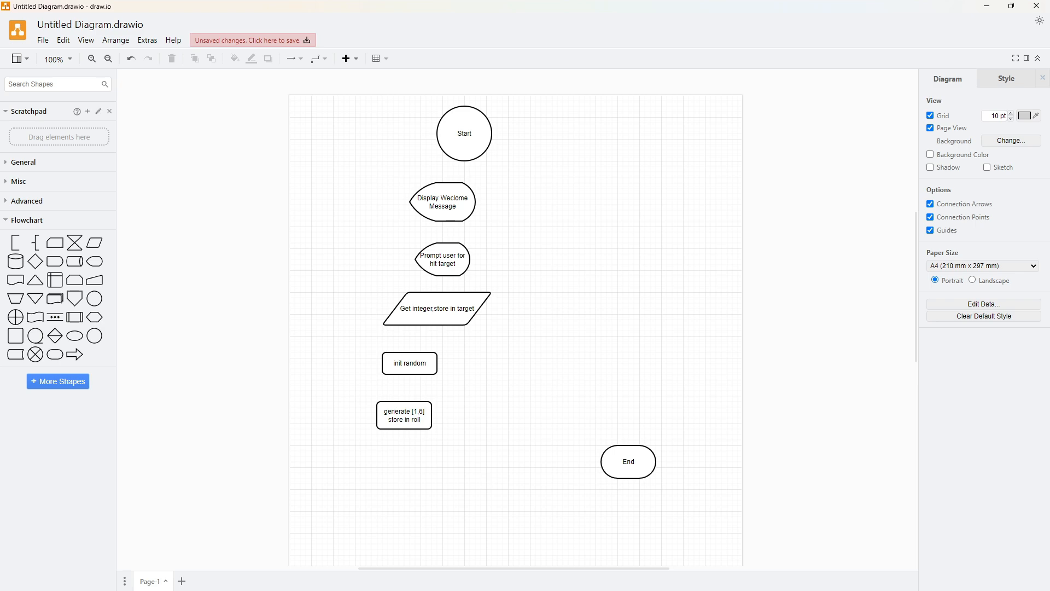
# Check the if condition in Word, place a blank decision diamond in the page's upper right area and move End lower.
pyautogui.hotkey('alt', 'Tab')
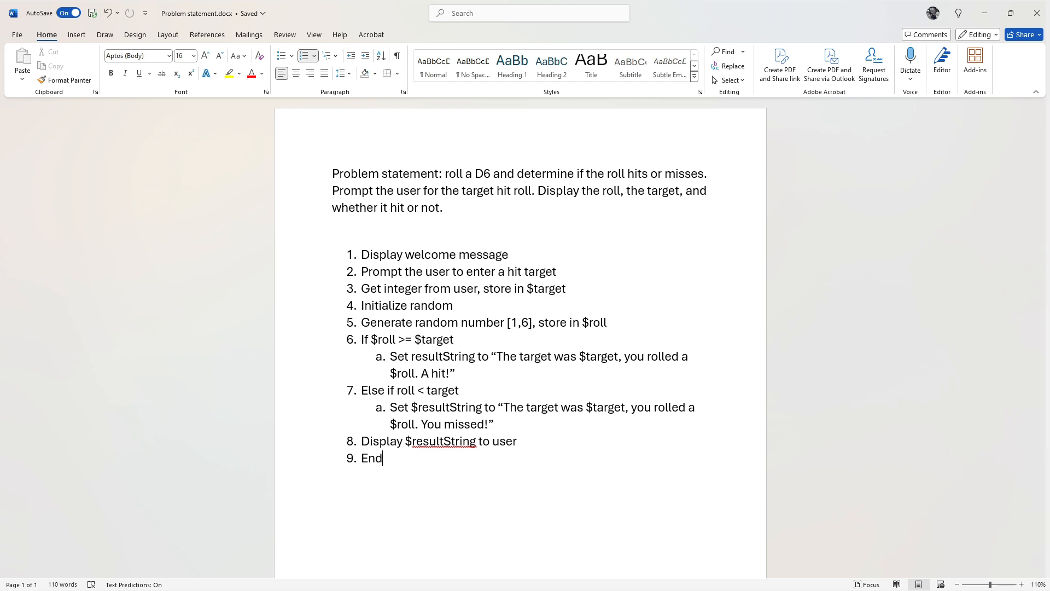
pyautogui.hotkey('alt', 'Tab')
pyautogui.moveTo(36, 261); pyautogui.dragTo(579, 233)
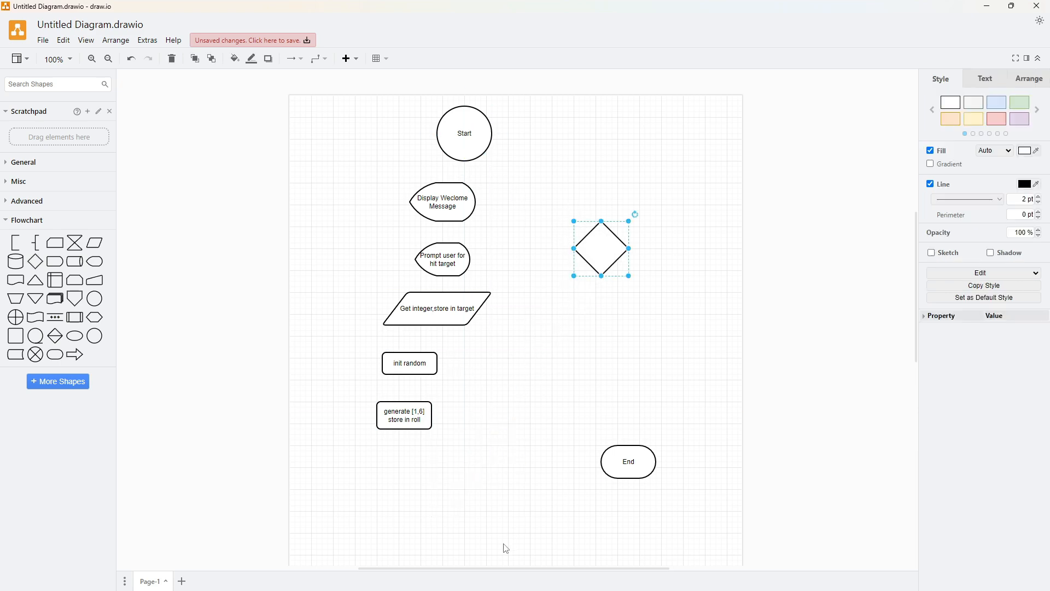
pyautogui.moveTo(620, 466); pyautogui.dragTo(620, 493)
pyautogui.moveTo(597, 256); pyautogui.dragTo(634, 213)
# Move Start toward the page's left side, connect it to the welcome message shape and centre that shape beneath it.
pyautogui.moveTo(471, 124); pyautogui.dragTo(386, 131)
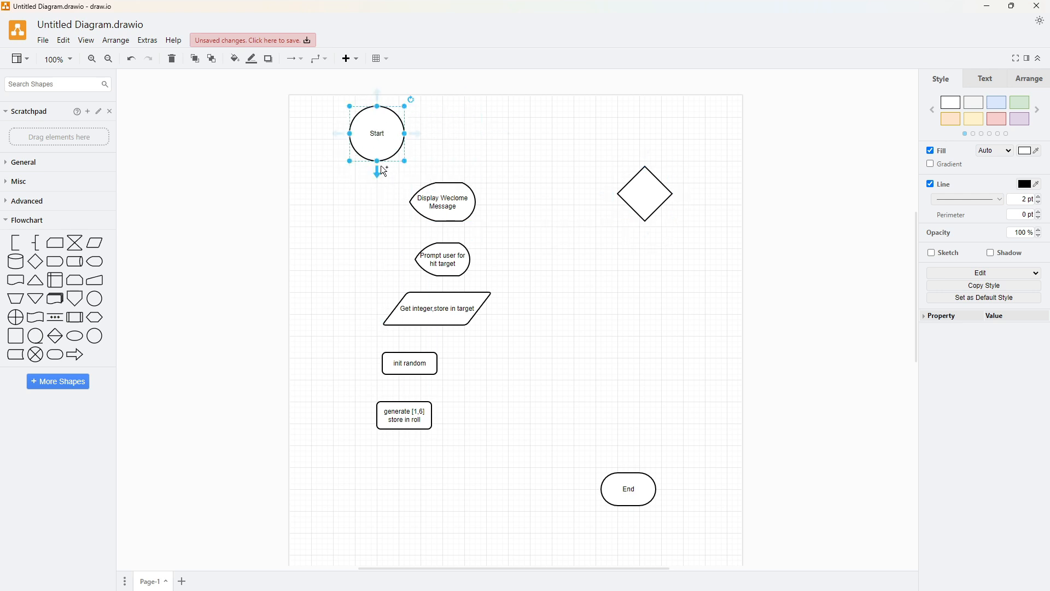
pyautogui.moveTo(384, 175); pyautogui.dragTo(418, 212)
pyautogui.scroll(-5, 520, 277)
pyautogui.scroll(3, 541, 295)
pyautogui.scroll(3, 536, 175)
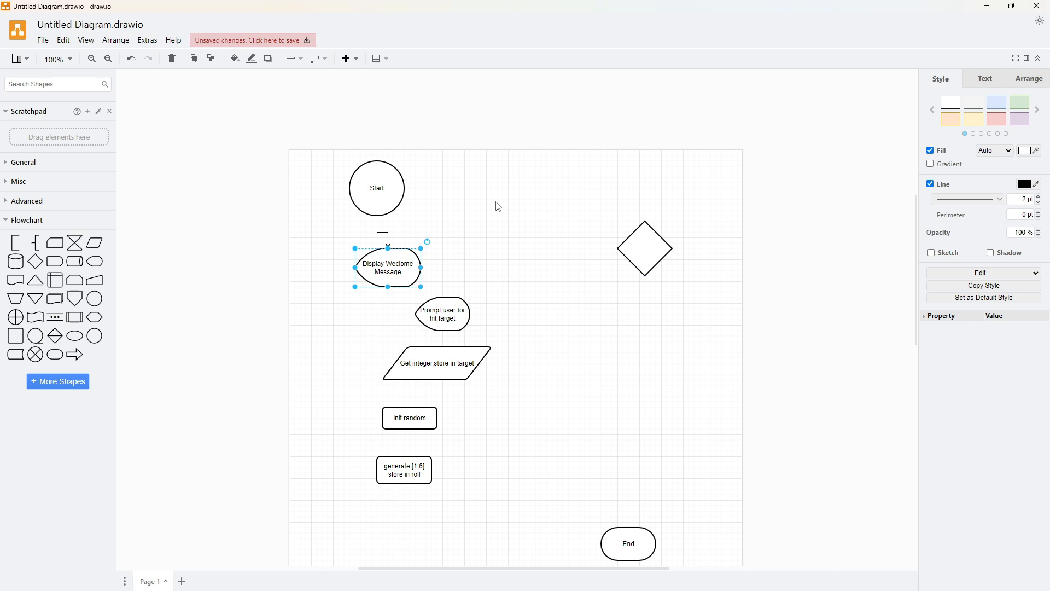
pyautogui.scroll(-3, 612, 286)
pyautogui.scroll(2, 539, 301)
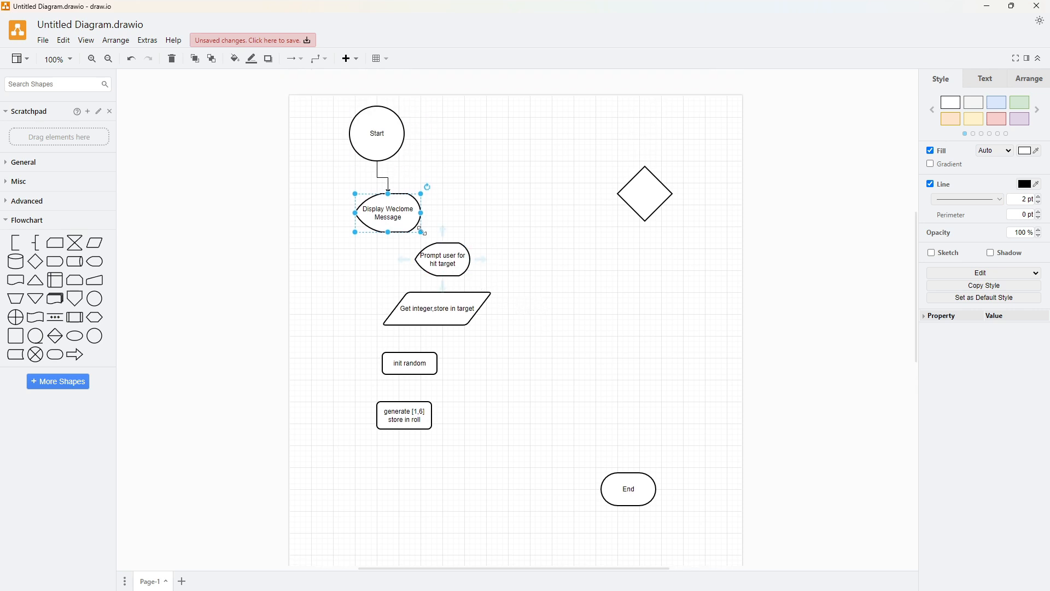
pyautogui.moveTo(407, 223)
pyautogui.mouseDown()
pyautogui.moveTo(142, 239)
pyautogui.moveTo(219, 80)
pyautogui.moveTo(760, 176)
pyautogui.moveTo(310, 262)
pyautogui.moveTo(459, 224)
pyautogui.moveTo(372, 230)
pyautogui.moveTo(393, 219)
pyautogui.mouseUp()
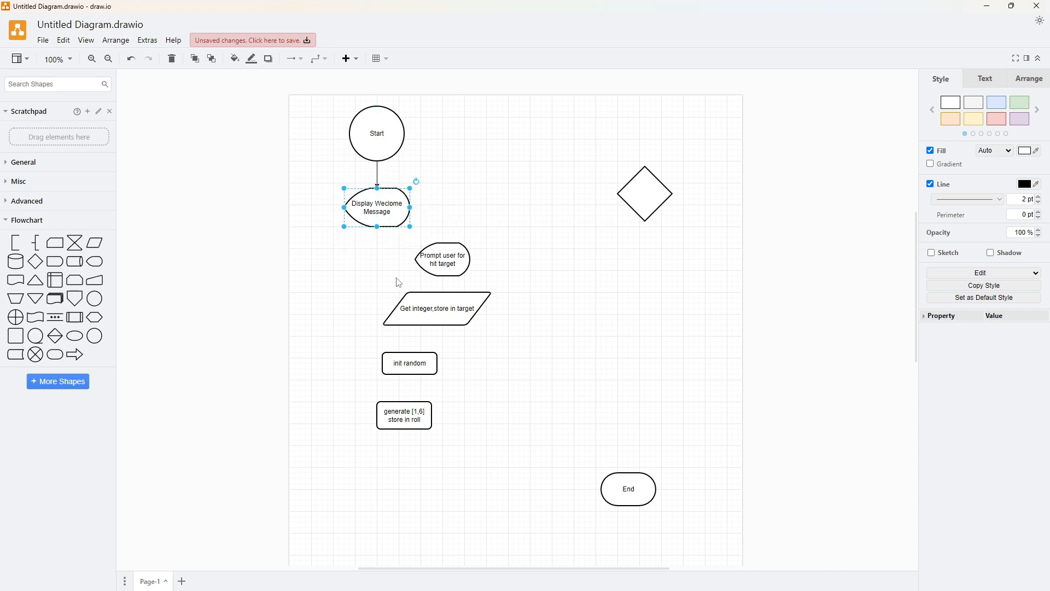
# Connect the welcome message, hit target prompt, get integer, init random and generate shapes in sequence with arrows.
pyautogui.moveTo(376, 241)
pyautogui.moveTo(377, 241); pyautogui.dragTo(397, 300)
pyautogui.click(444, 268)
pyautogui.click(418, 313)
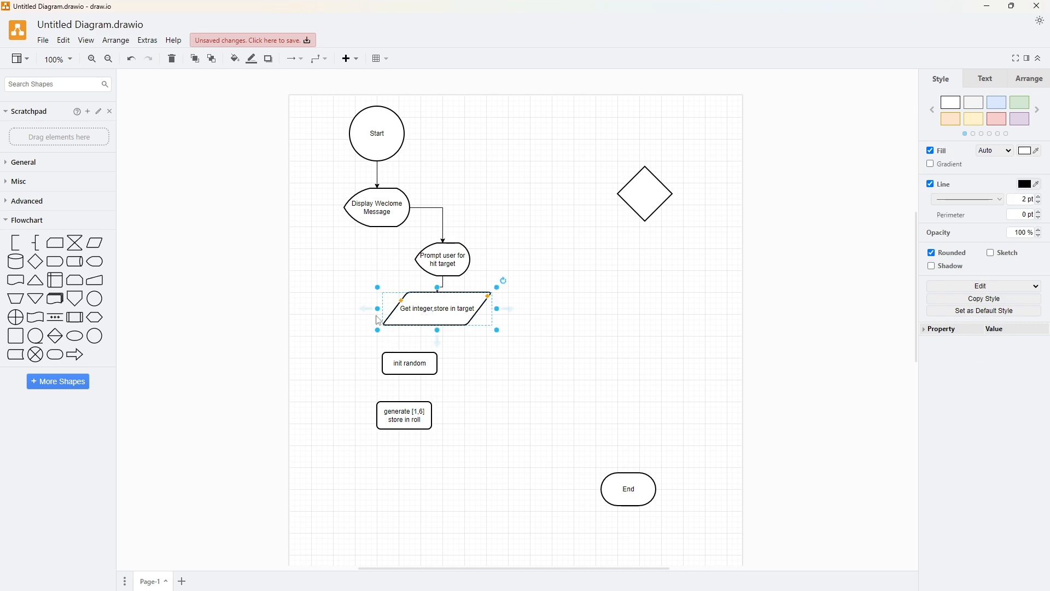
pyautogui.moveTo(435, 338); pyautogui.dragTo(409, 415)
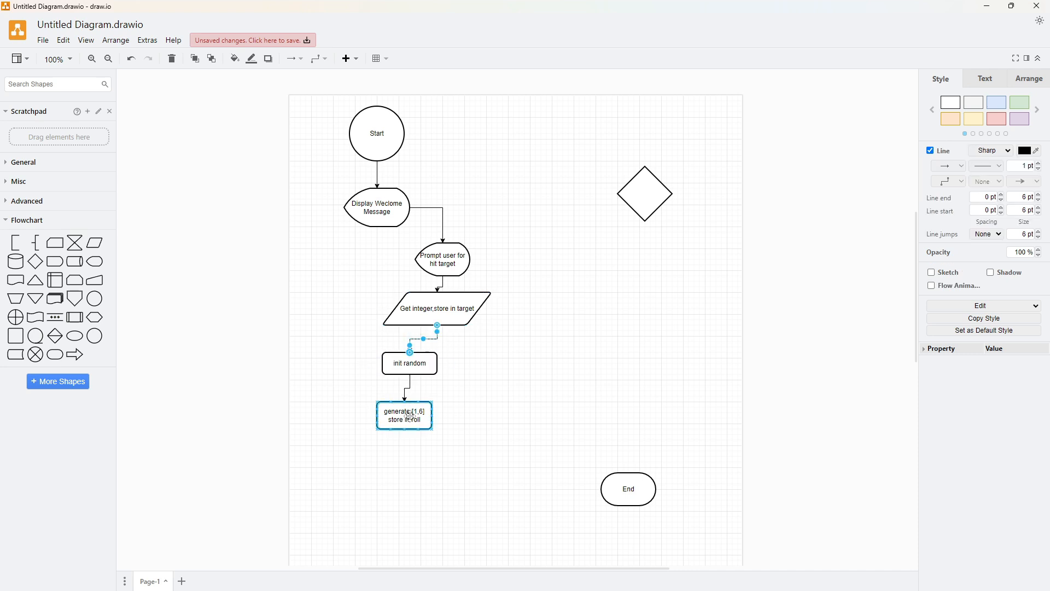
# Connect the generate box to the bottom corner of the blank diamond and move the generate box lower on the page.
pyautogui.click(490, 424)
pyautogui.click(431, 419)
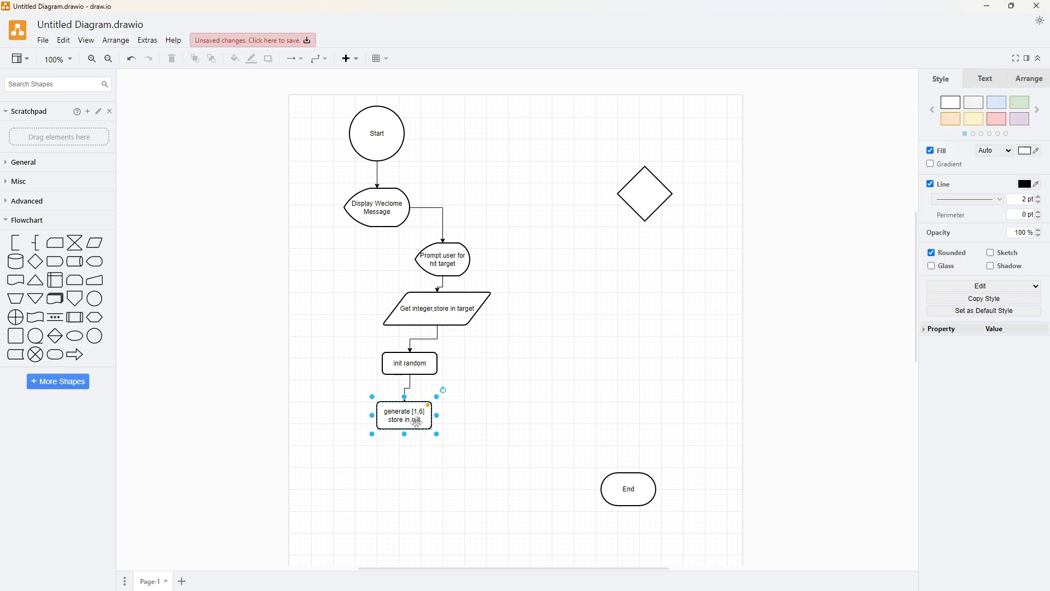
pyautogui.moveTo(450, 416); pyautogui.dragTo(635, 203)
pyautogui.click(592, 321)
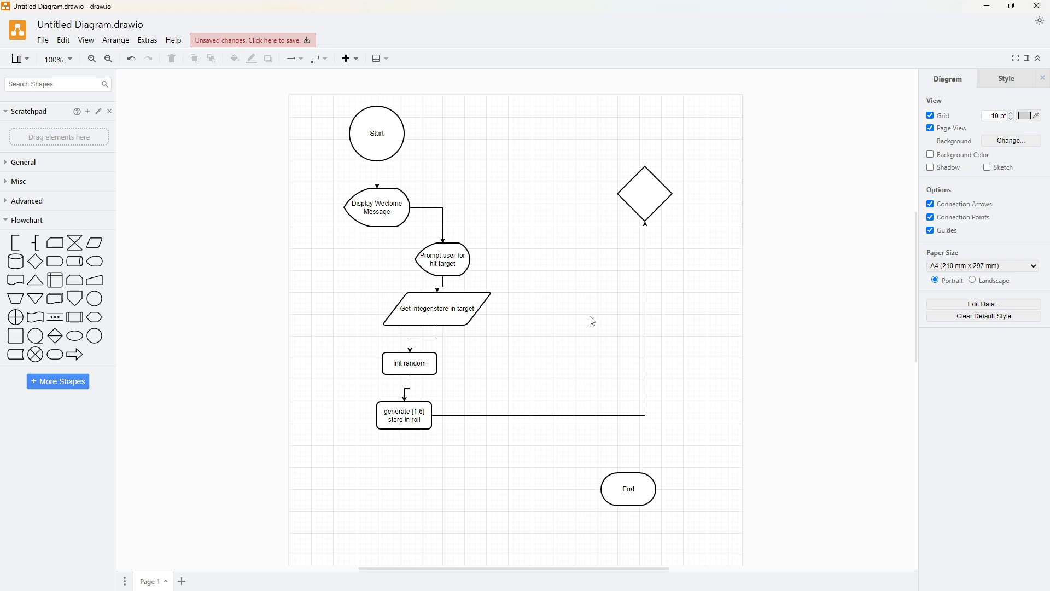
pyautogui.moveTo(409, 419); pyautogui.dragTo(403, 457)
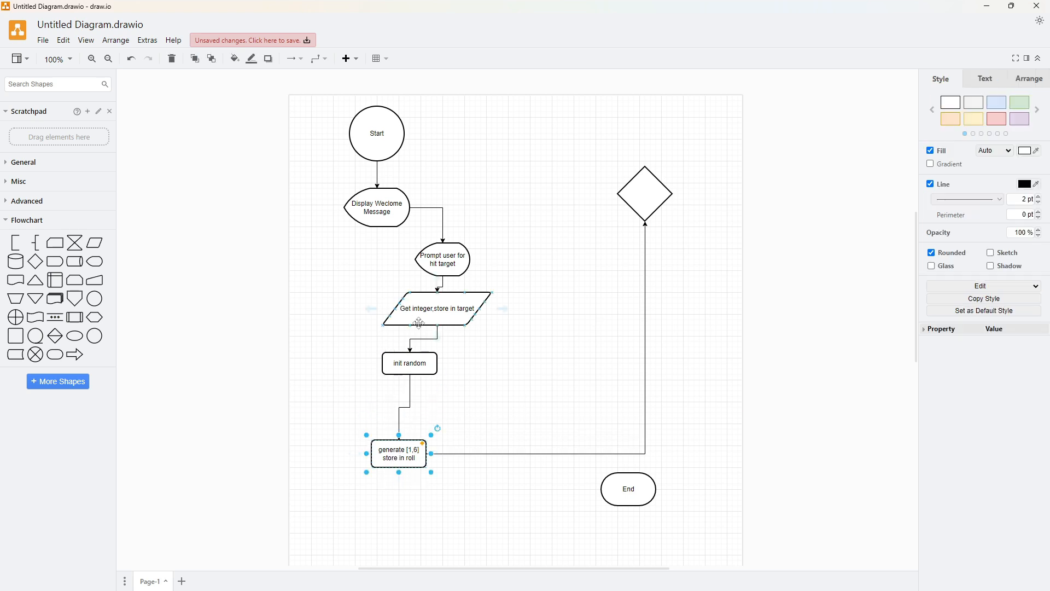
# Line up the hit target prompt, get integer, init random and generate shapes in one vertical column beneath the welcome message.
pyautogui.moveTo(423, 318); pyautogui.dragTo(369, 324)
pyautogui.moveTo(448, 272); pyautogui.dragTo(383, 271)
pyautogui.moveTo(400, 322); pyautogui.dragTo(393, 323)
pyautogui.click(403, 364)
pyautogui.moveTo(404, 363); pyautogui.dragTo(371, 370)
pyautogui.moveTo(407, 456); pyautogui.dragTo(385, 440)
# Move the blank diamond beside the get integer shape and label it 'roll >= target'.
pyautogui.moveTo(643, 214); pyautogui.dragTo(504, 313)
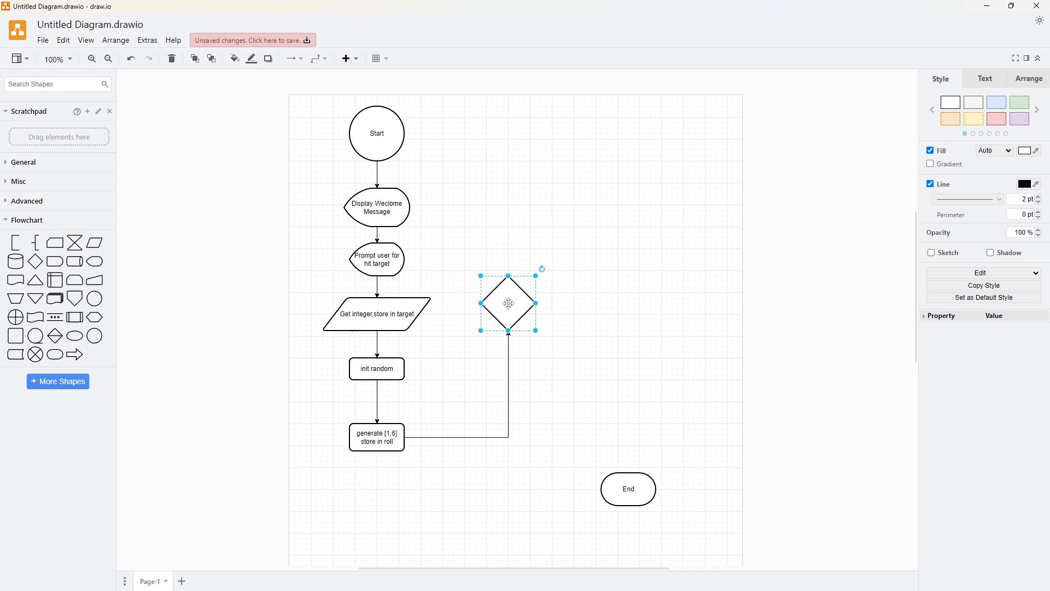
pyautogui.doubleClick(508, 303)
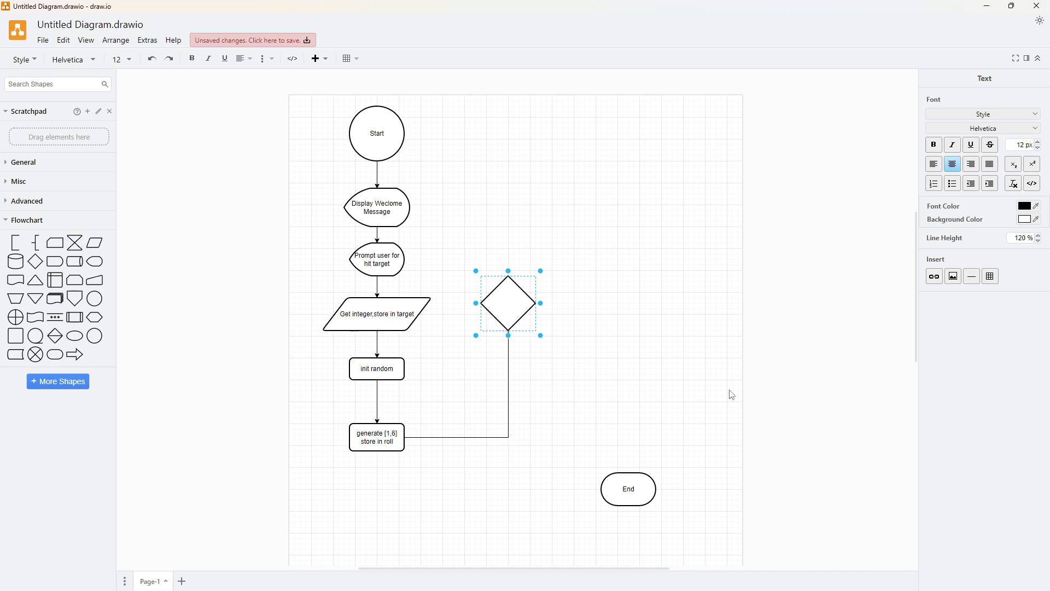
pyautogui.write('roll >= target')
pyautogui.click(598, 407)
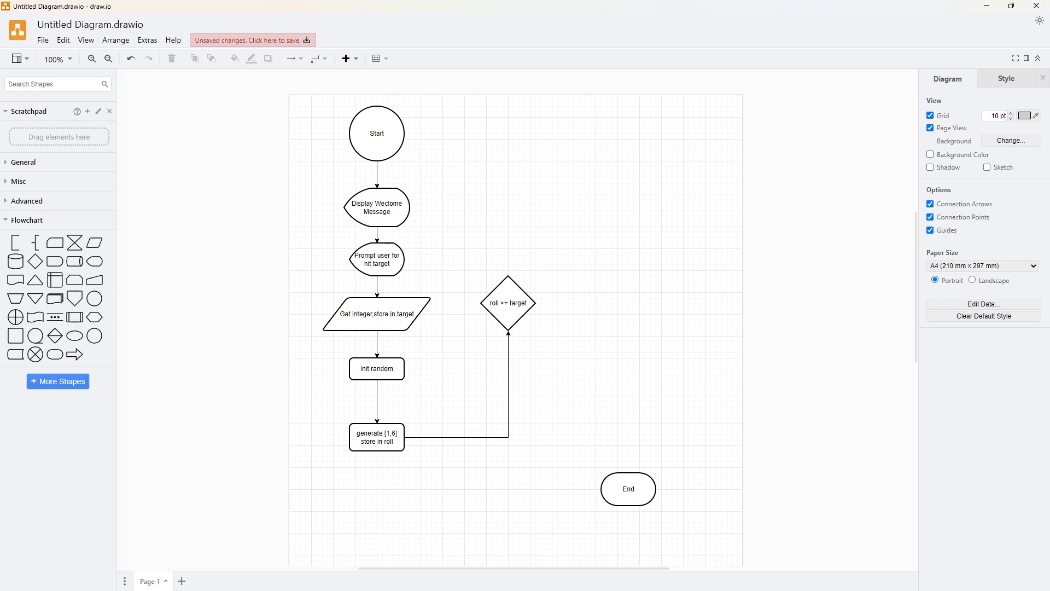
# Place a blank process box above the diamond, then switch to Word and copy the hit result text of step 6a.
pyautogui.moveTo(18, 342); pyautogui.dragTo(487, 146)
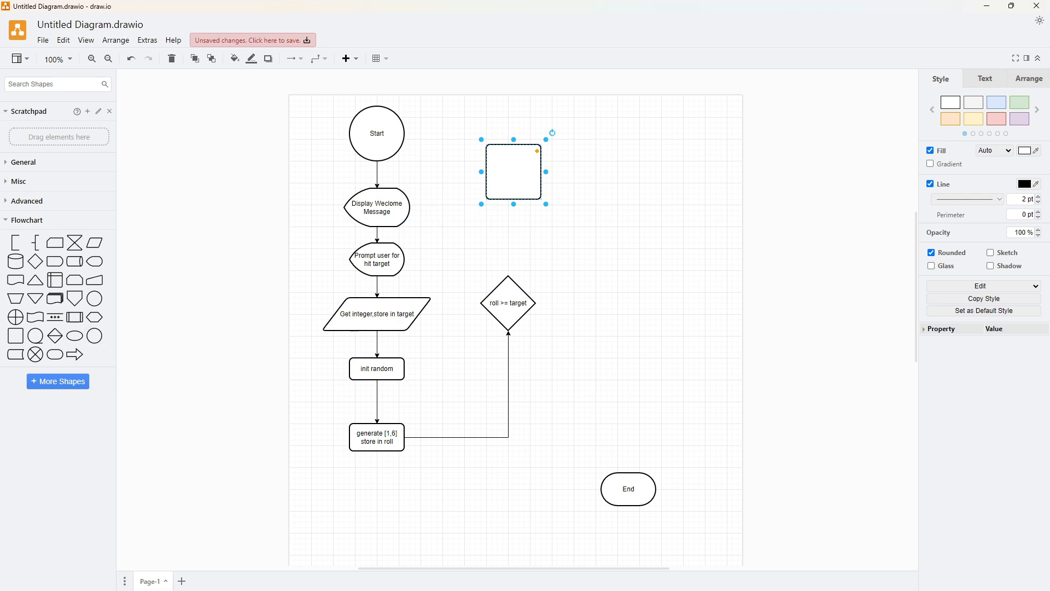
pyautogui.hotkey('alt', 'Tab')
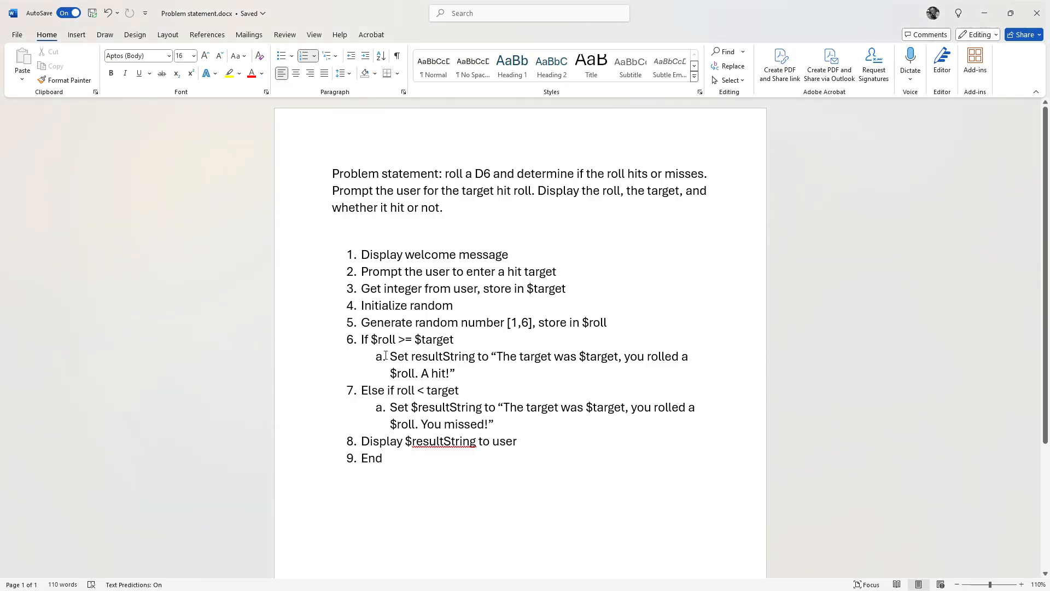
pyautogui.moveTo(389, 356); pyautogui.dragTo(452, 372)
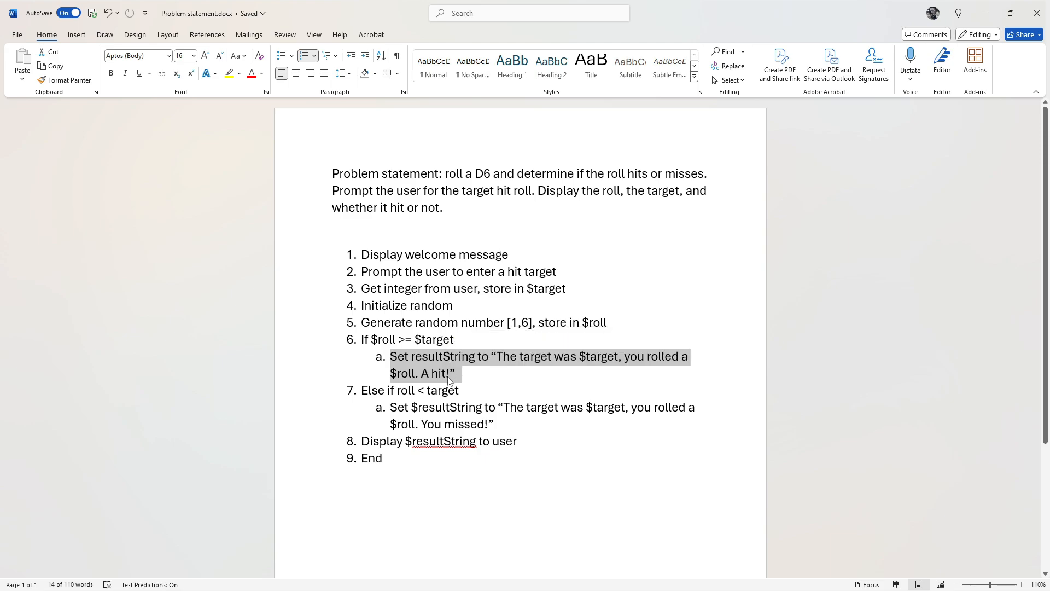
pyautogui.hotkey('alt', 'Tab')
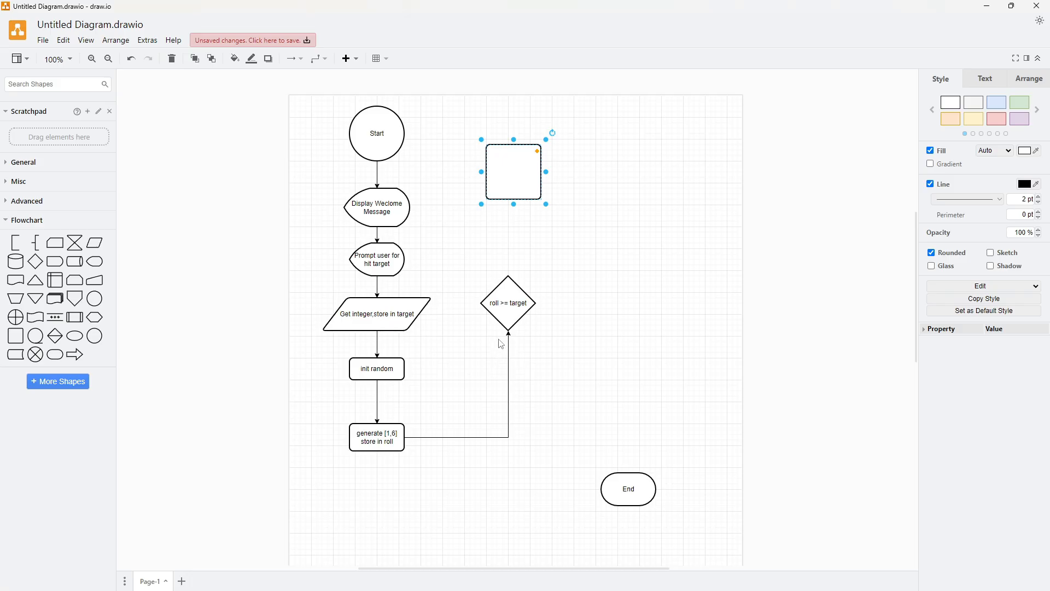
# Fill the blank box with 'Set resultString to “The target was $target, you rolled a $roll. A hit!”', leaving out the list letter.
pyautogui.doubleClick(511, 171)
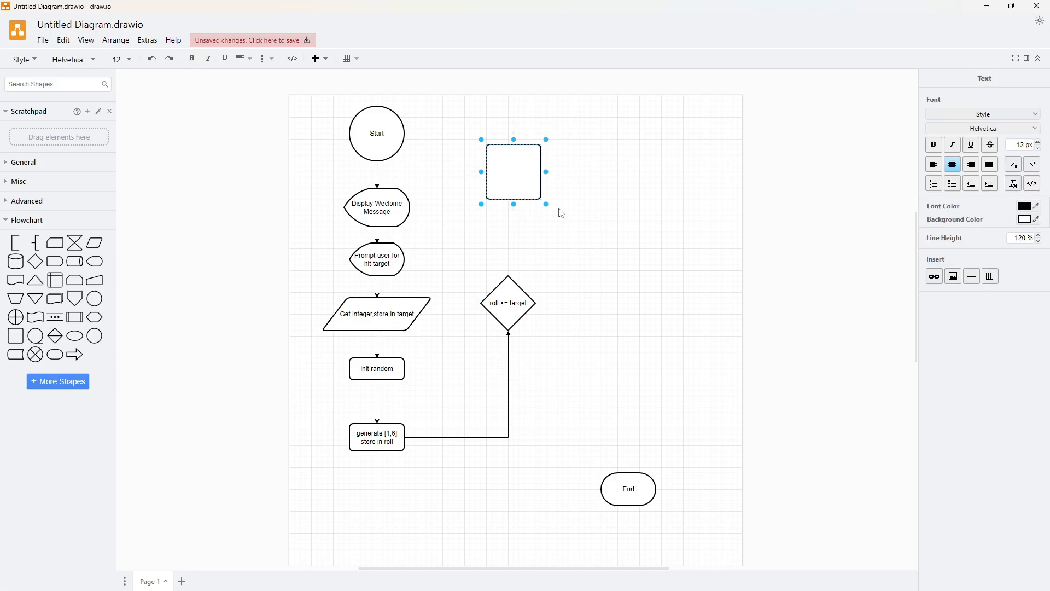
pyautogui.write('a.\tSet resultString to "The target was $target, you rolled a $roll. A hit!"')
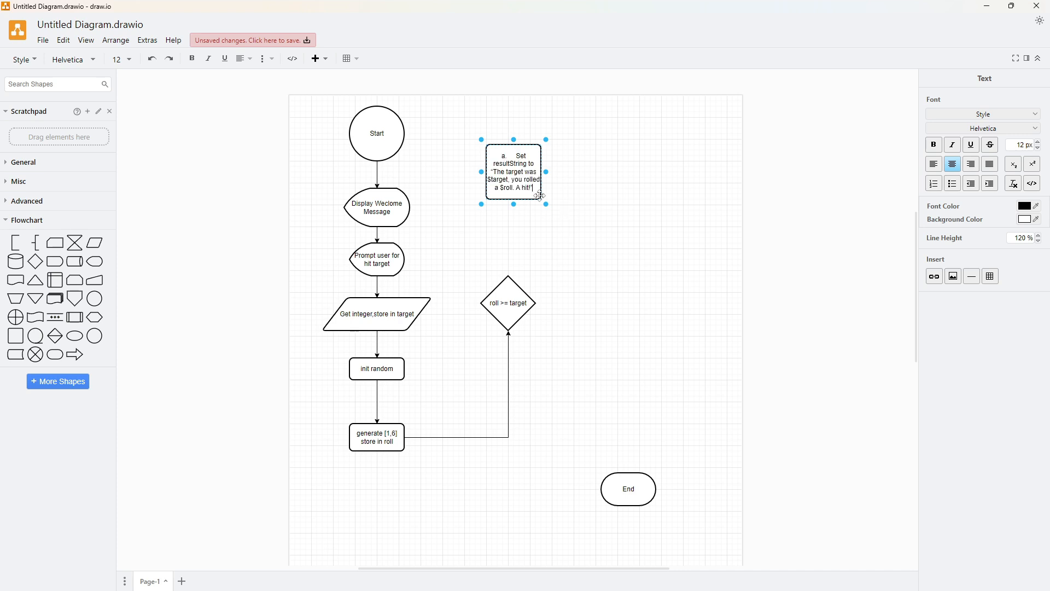
pyautogui.moveTo(527, 156); pyautogui.dragTo(496, 161)
pyautogui.press('BackSpace')
pyautogui.write('Set')
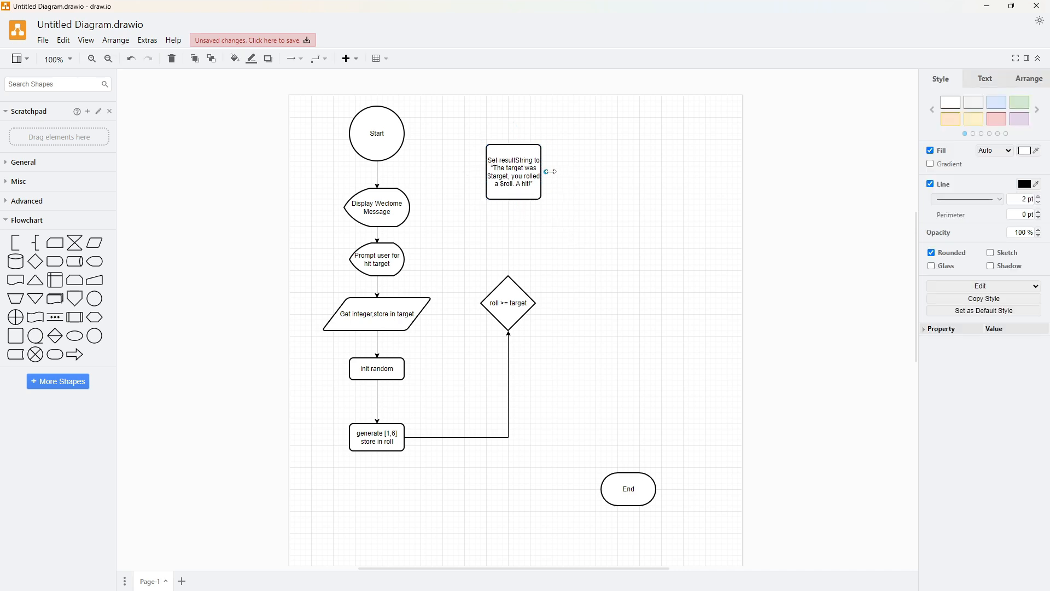
# Make the hit result box wider and shorter, and move it to the diamond's upper right.
pyautogui.moveTo(546, 171); pyautogui.dragTo(584, 173)
pyautogui.moveTo(535, 205); pyautogui.dragTo(534, 189)
pyautogui.click(534, 224)
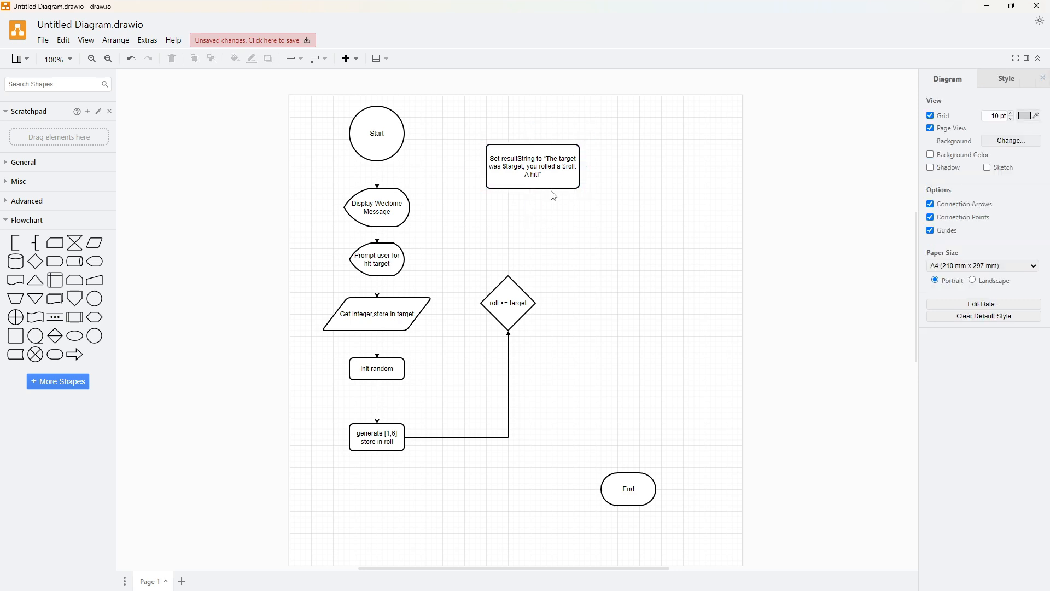
pyautogui.moveTo(547, 187); pyautogui.dragTo(587, 227)
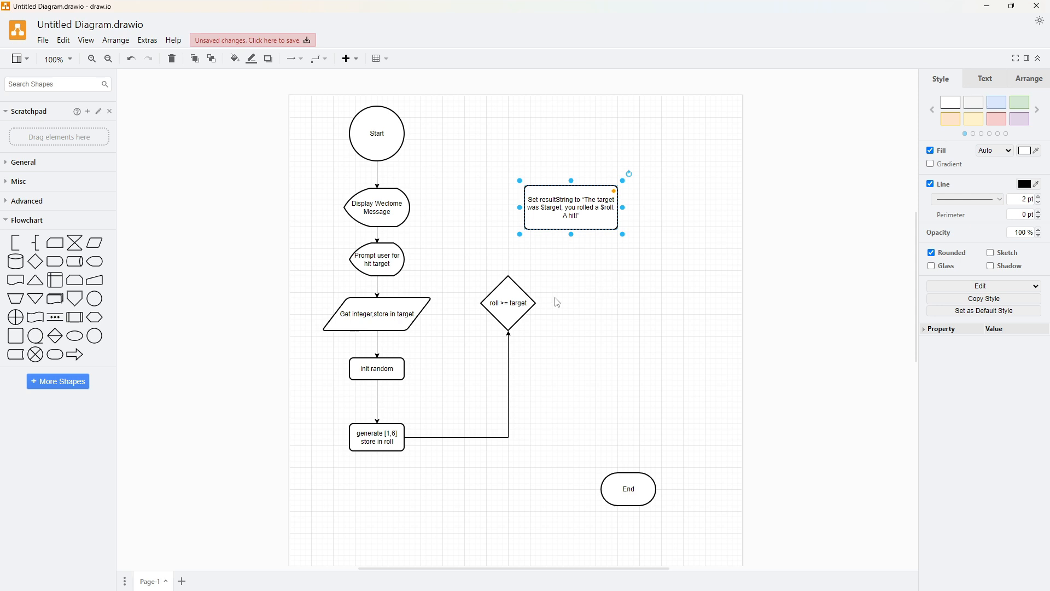
pyautogui.hotkey('ctrl', 'd')
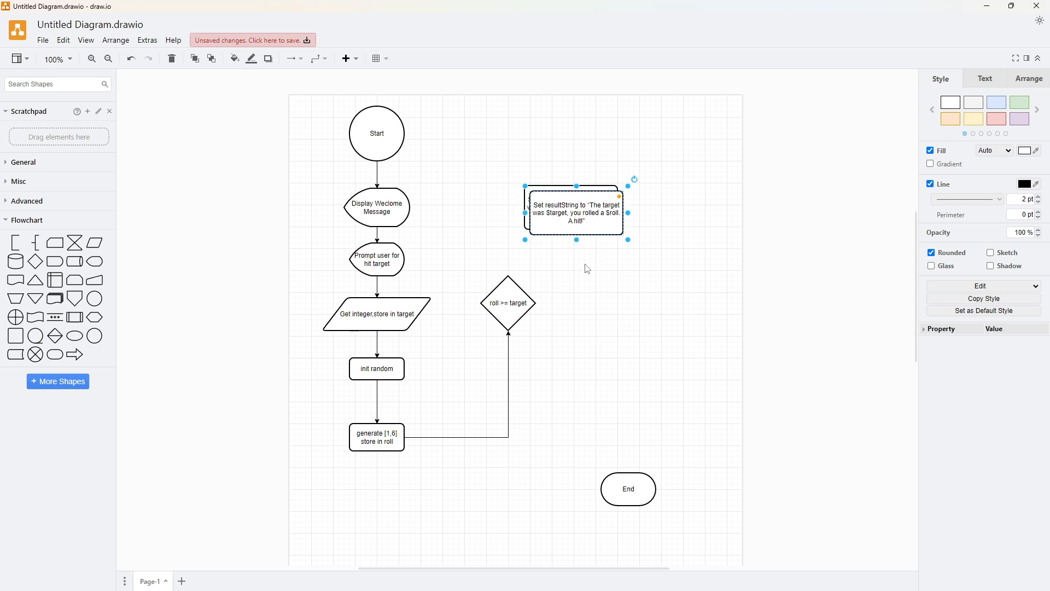
pyautogui.press('Delete')
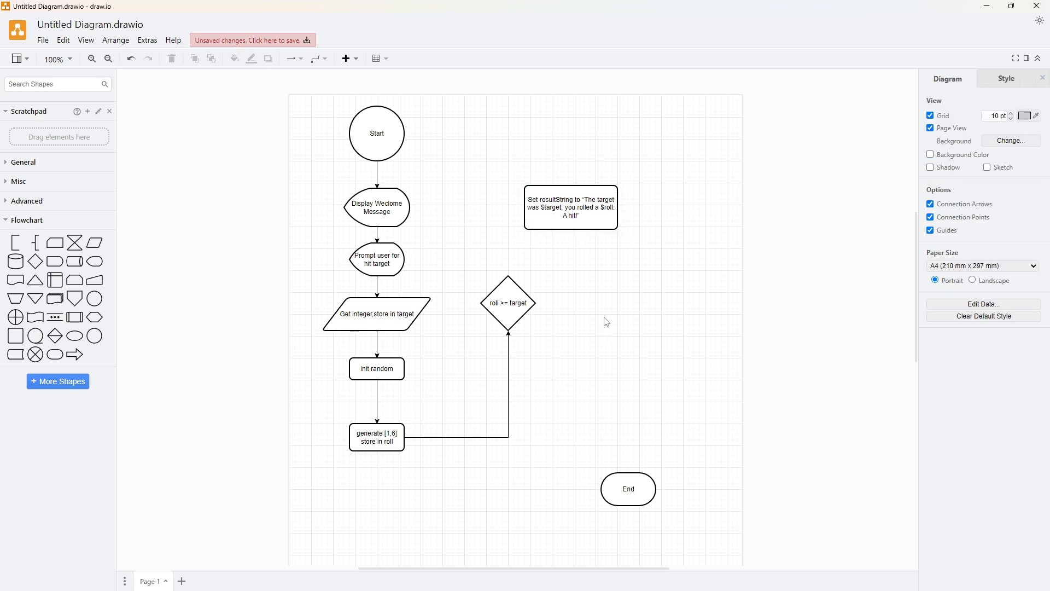
pyautogui.click(575, 208)
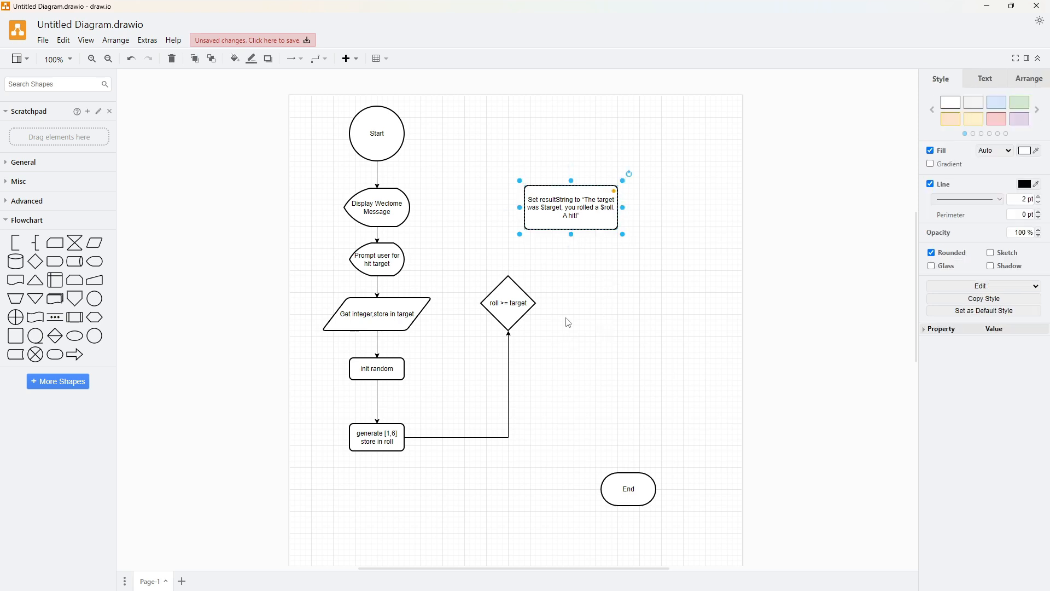
pyautogui.moveTo(598, 206); pyautogui.dragTo(592, 213)
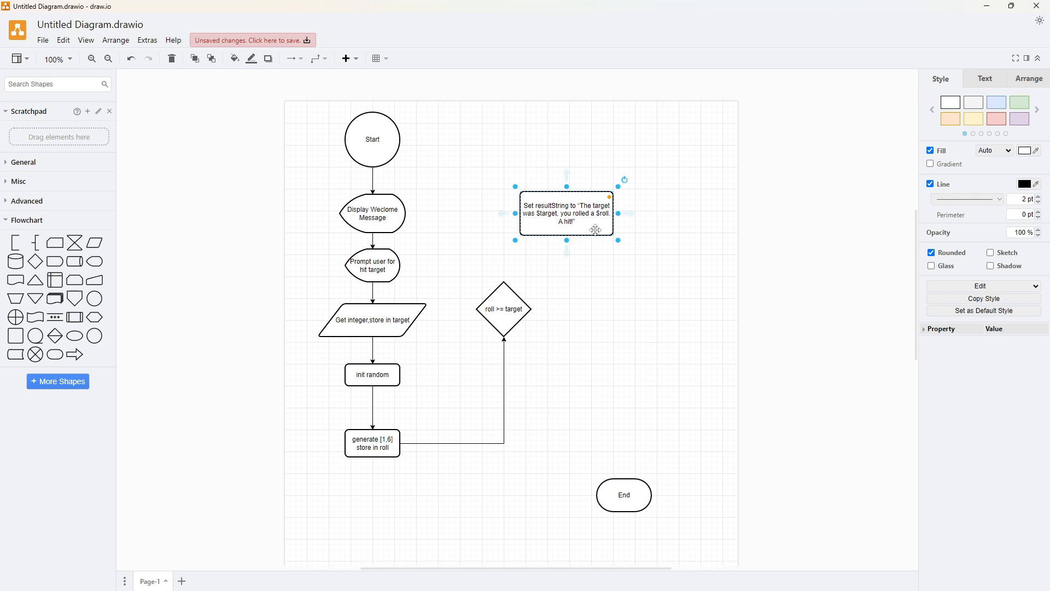
pyautogui.rightClick(596, 229)
pyautogui.click(647, 277)
pyautogui.click(681, 265)
pyautogui.moveTo(677, 261); pyautogui.dragTo(867, 248)
pyautogui.moveTo(752, 272); pyautogui.dragTo(597, 276)
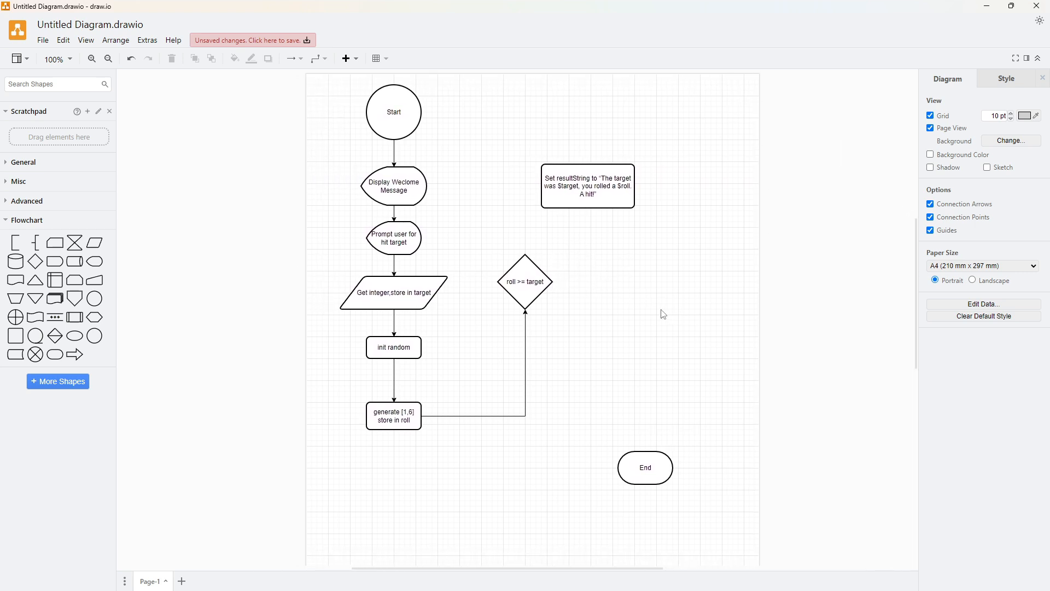
# Duplicate the hit result box, place the copy to the right of the diamond and change its message ending to 'You Missed!'.
pyautogui.click(609, 200)
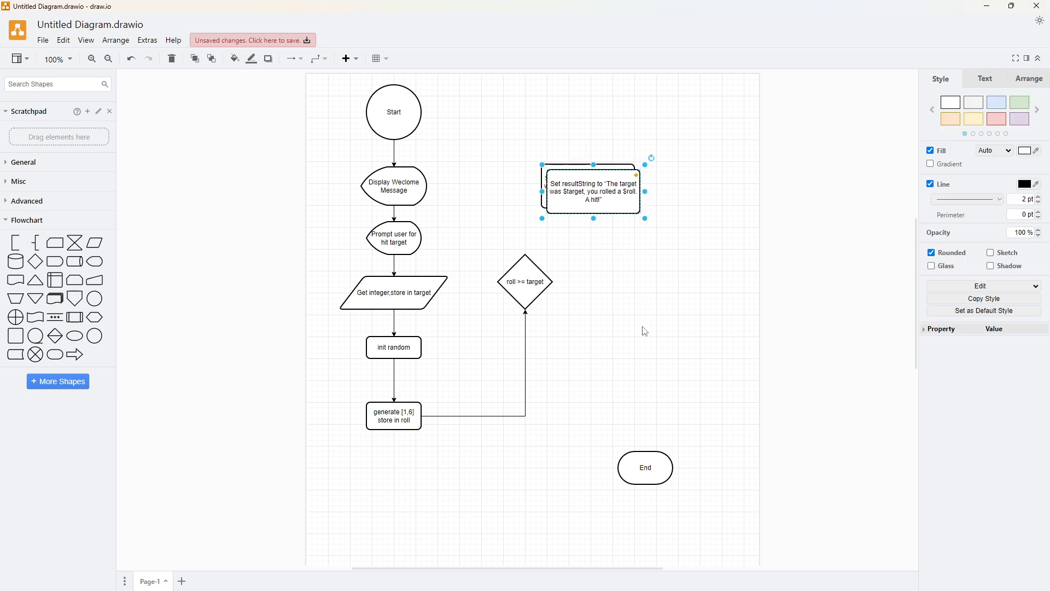
pyautogui.moveTo(617, 205); pyautogui.dragTo(670, 284)
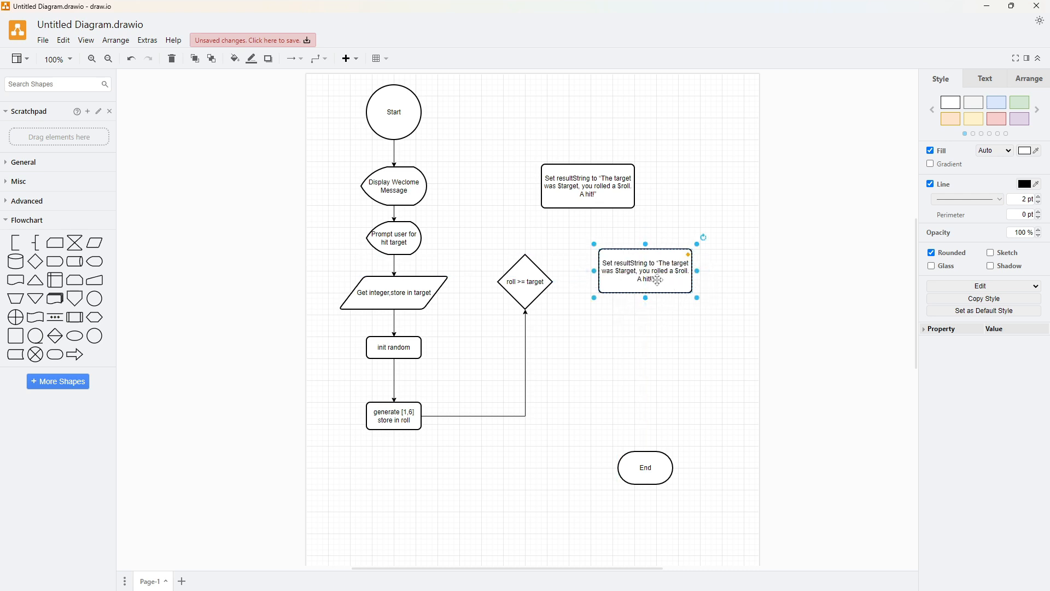
pyautogui.doubleClick(647, 275)
pyautogui.click(647, 275)
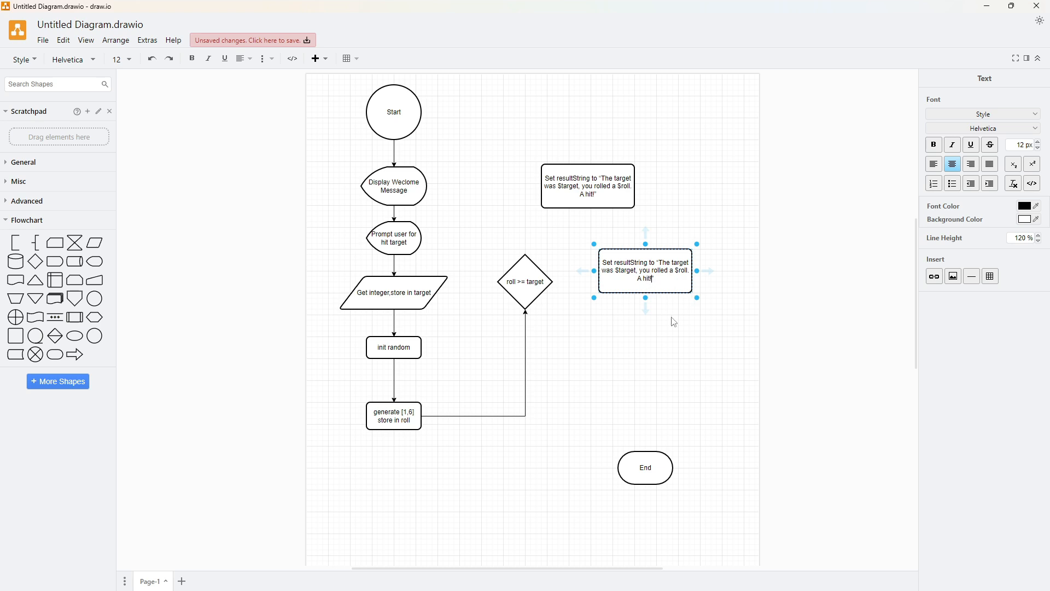
pyautogui.press('BackSpace')
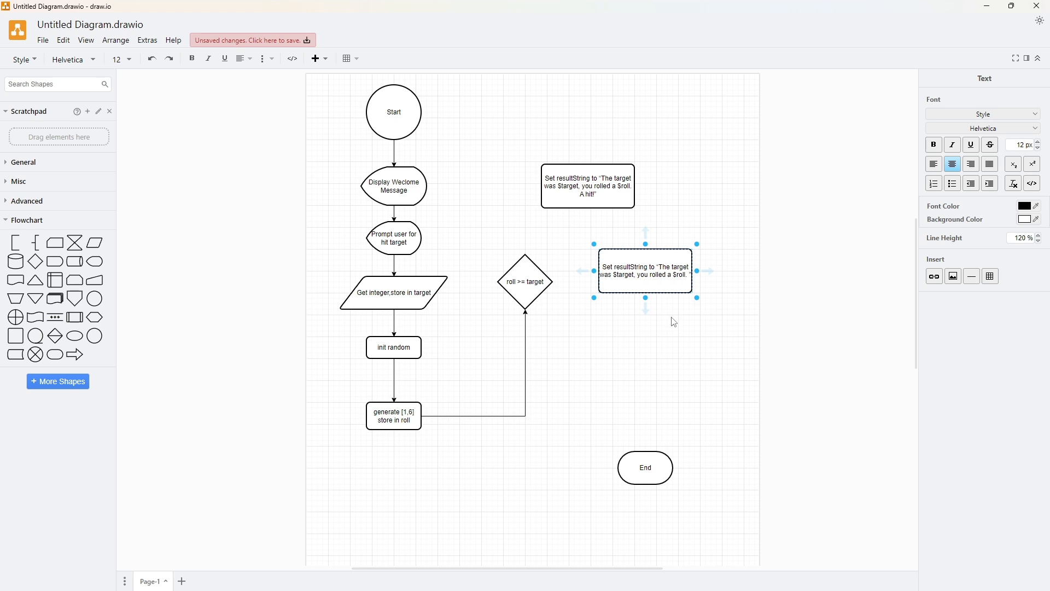
pyautogui.write('You Missed')
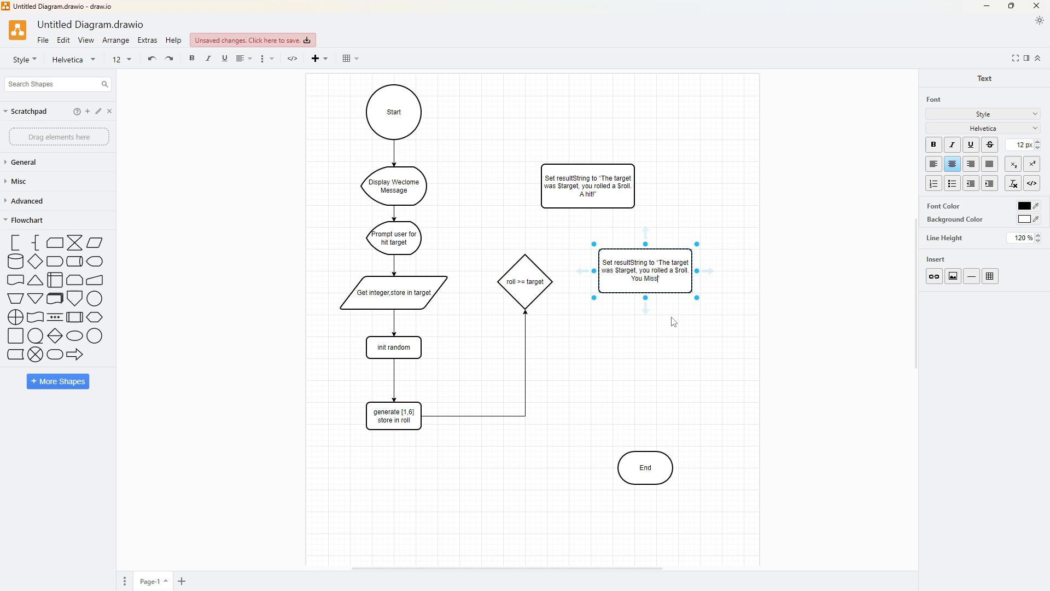
pyautogui.write('!')
pyautogui.click(675, 322)
pyautogui.moveTo(656, 272); pyautogui.dragTo(693, 285)
pyautogui.click(615, 364)
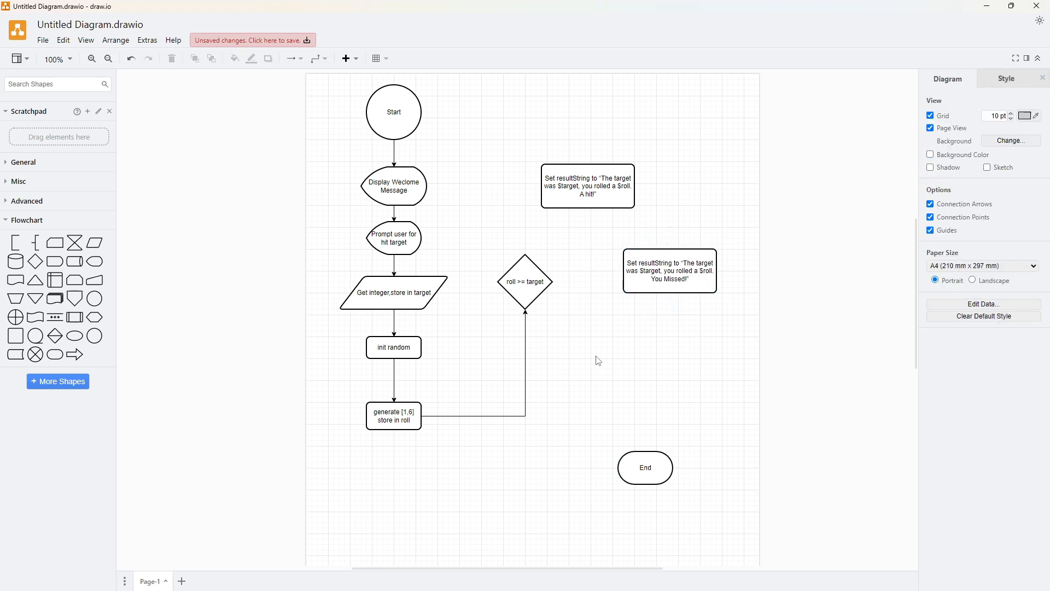
# Connect the diamond's upper corner to the left side of the hit result box with an arrow.
pyautogui.click(526, 268)
pyautogui.moveTo(525, 242); pyautogui.dragTo(542, 186)
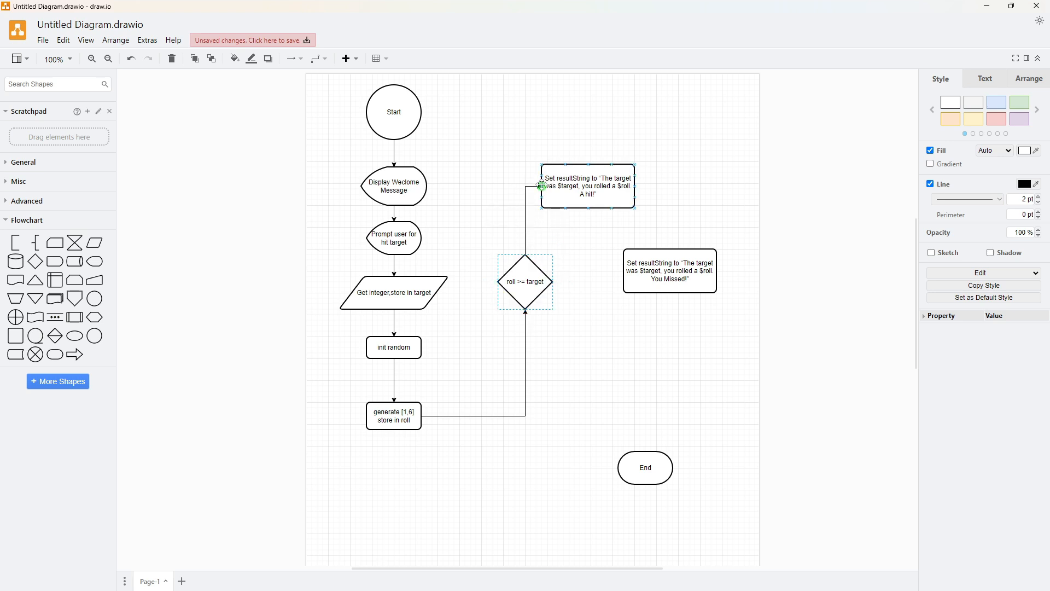
pyautogui.moveTo(542, 186); pyautogui.dragTo(542, 186)
pyautogui.click(592, 329)
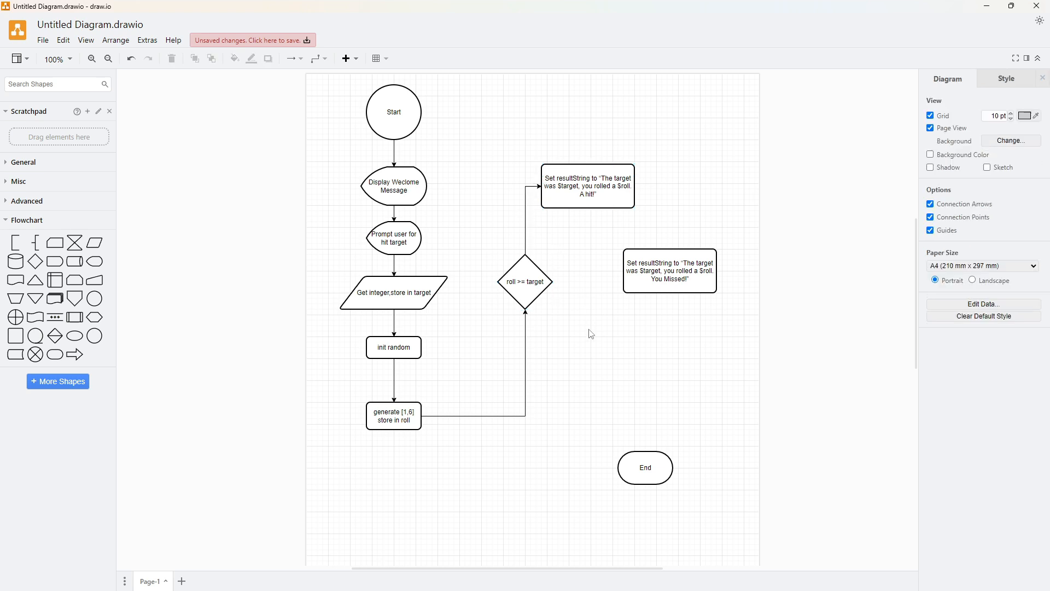
# Connect the diamond's right corner to the miss result box and level that box with the diamond.
pyautogui.click(516, 285)
pyautogui.moveTo(558, 279); pyautogui.dragTo(678, 289)
pyautogui.click(639, 352)
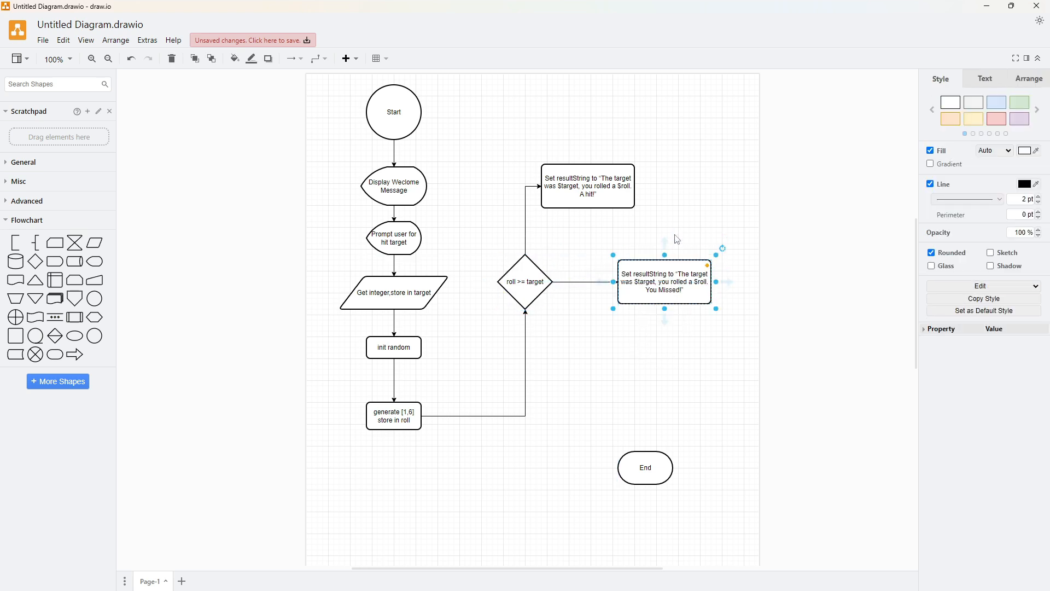
pyautogui.click(677, 239)
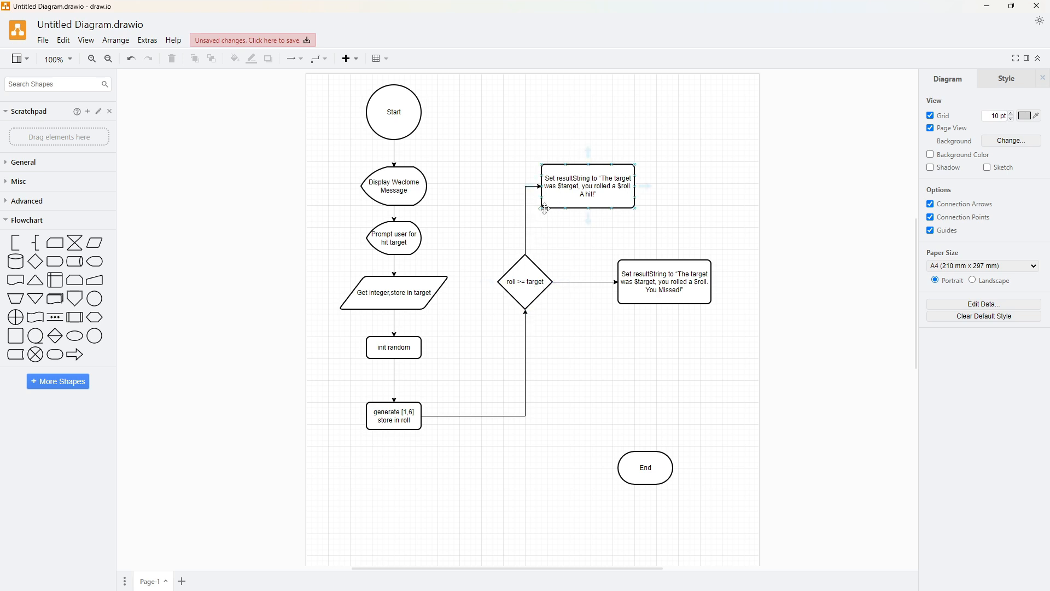
# Label the arrow to the hit result box 'true' and open a label on the arrow to the miss result box.
pyautogui.doubleClick(525, 220)
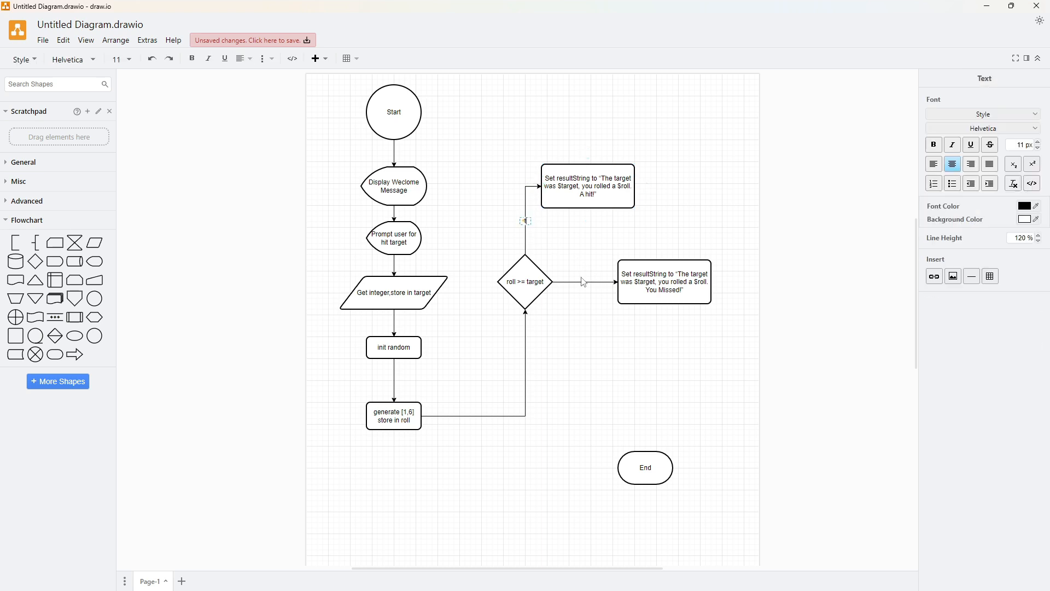
pyautogui.click(572, 270)
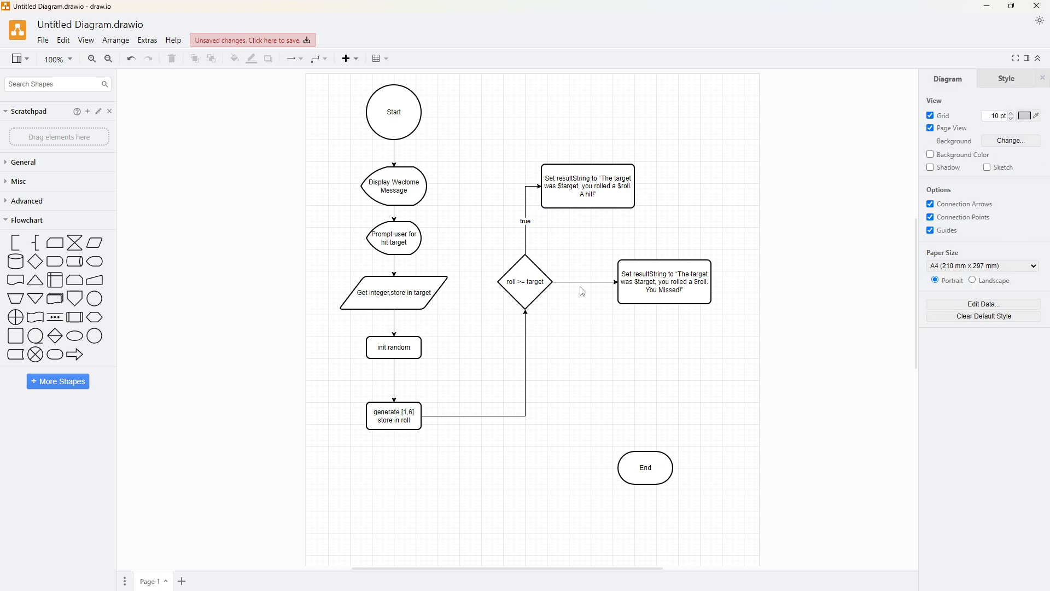
pyautogui.doubleClick(581, 282)
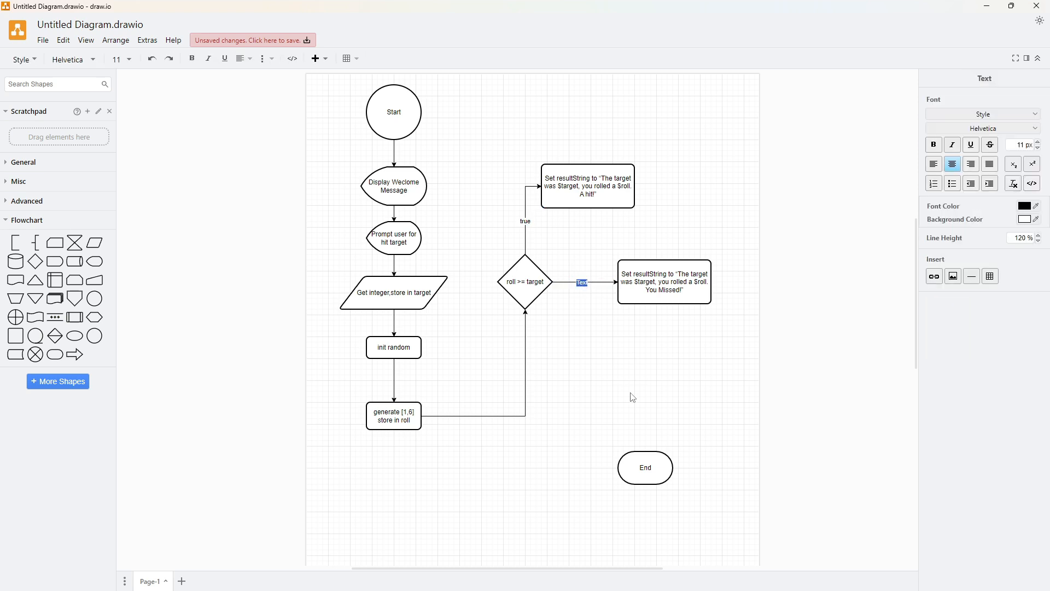